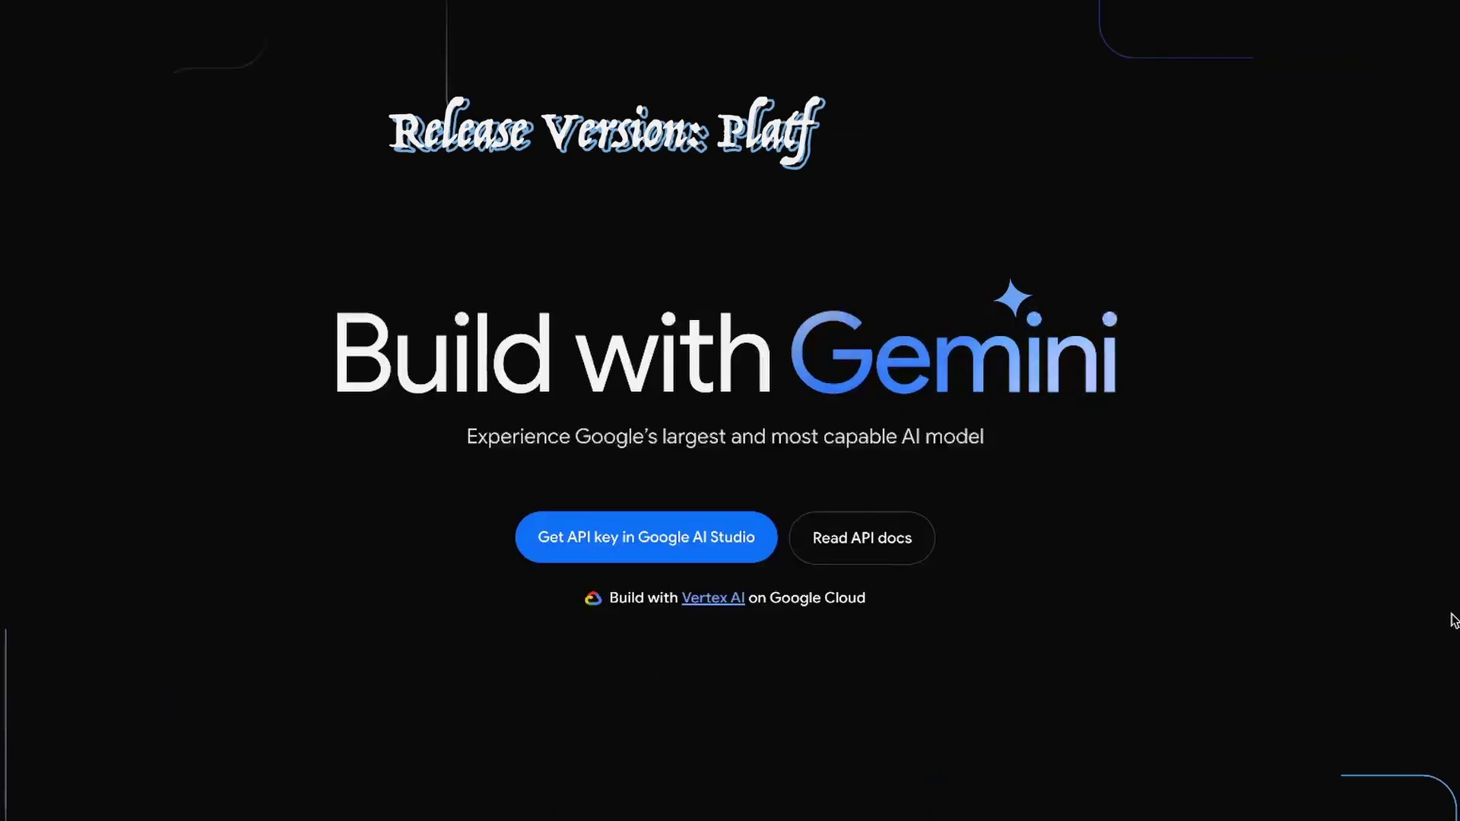
# Scroll down through the chain-of-thought paper comparing standard and reasoning-based model answers
pyautogui.scroll(-10, 981, 616)
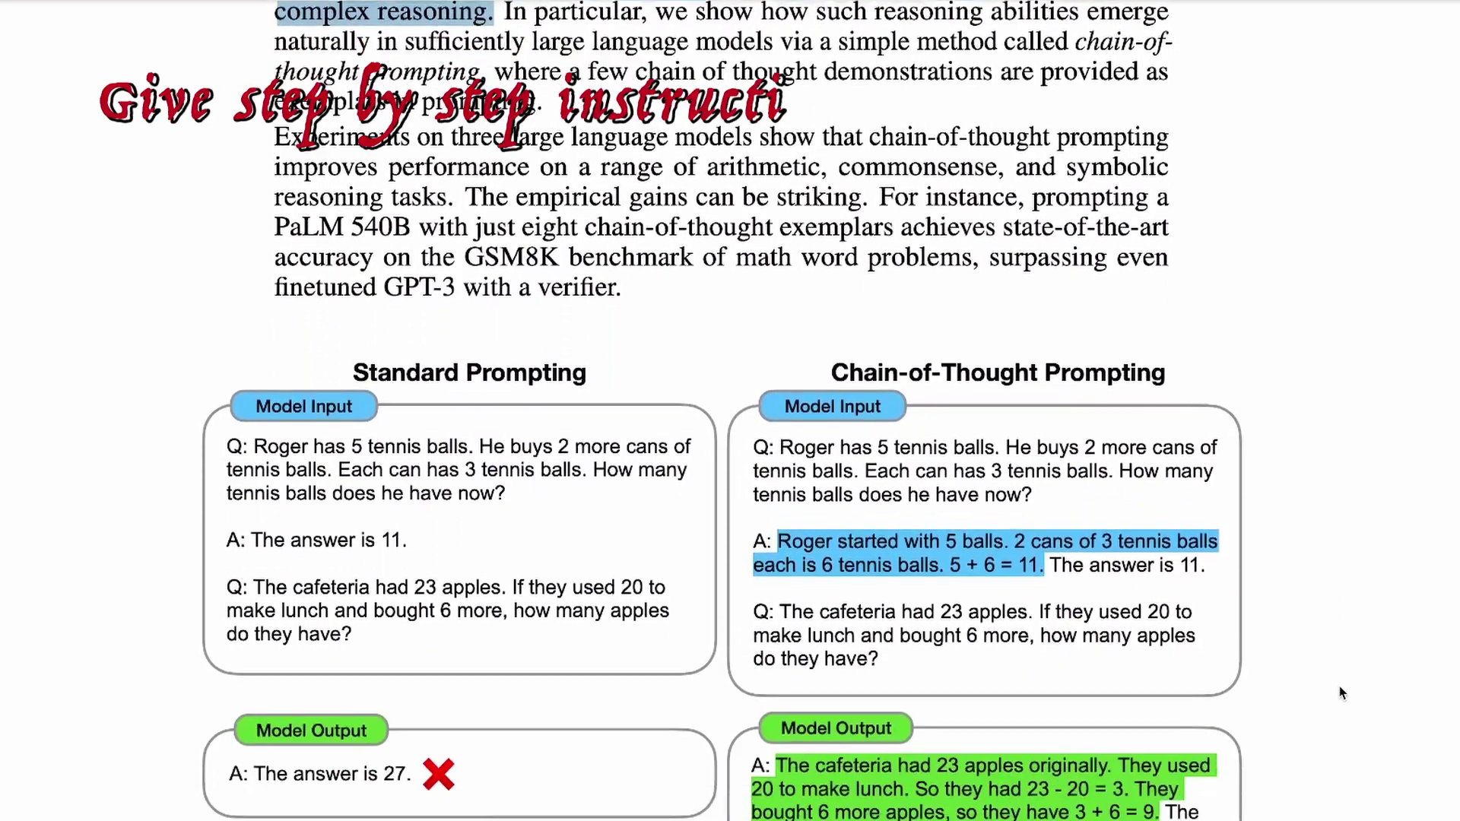
pyautogui.scroll(-1, 1342, 692)
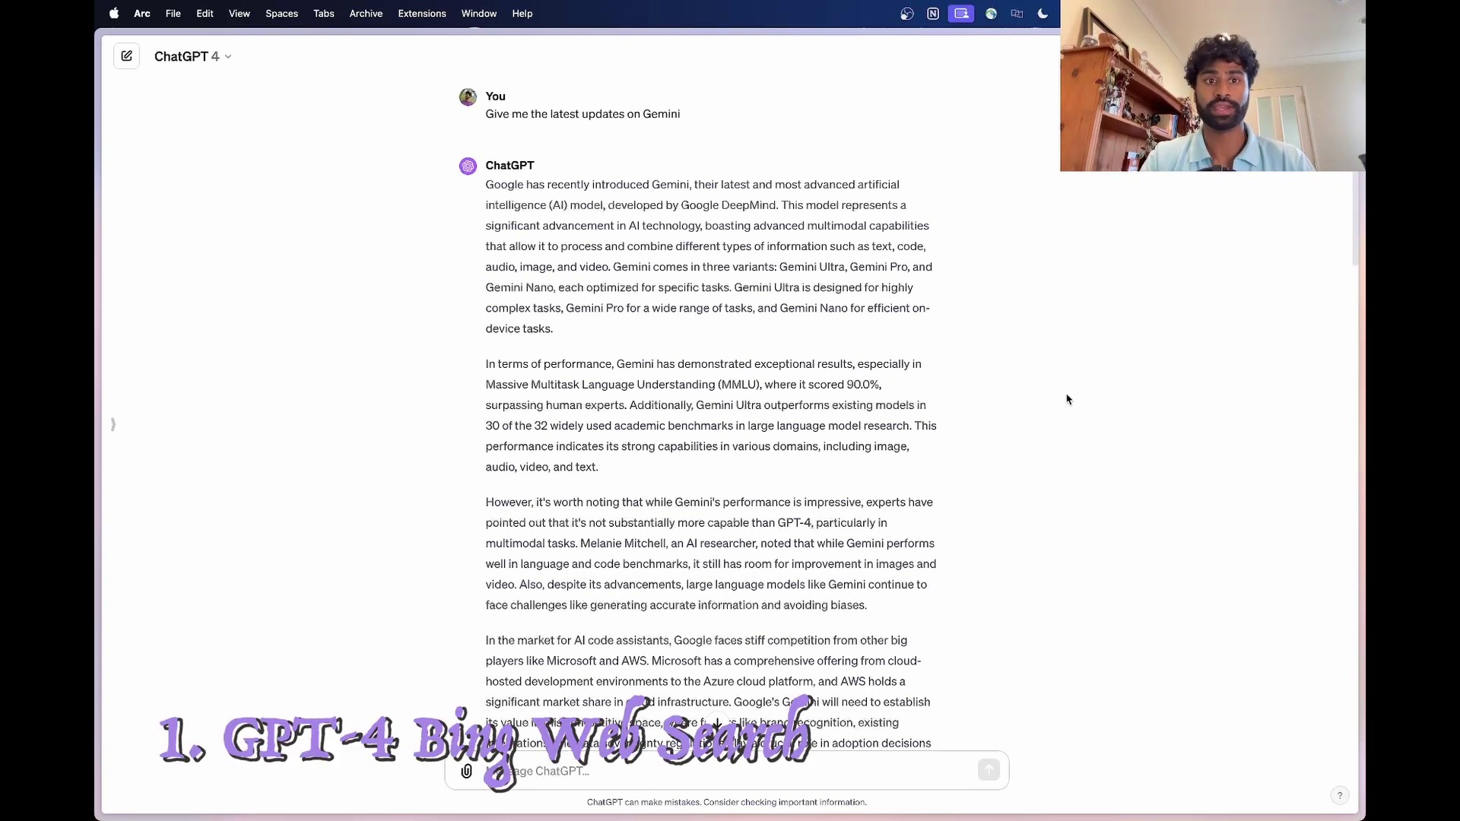
pyautogui.moveTo(520, 115); pyautogui.dragTo(608, 115)
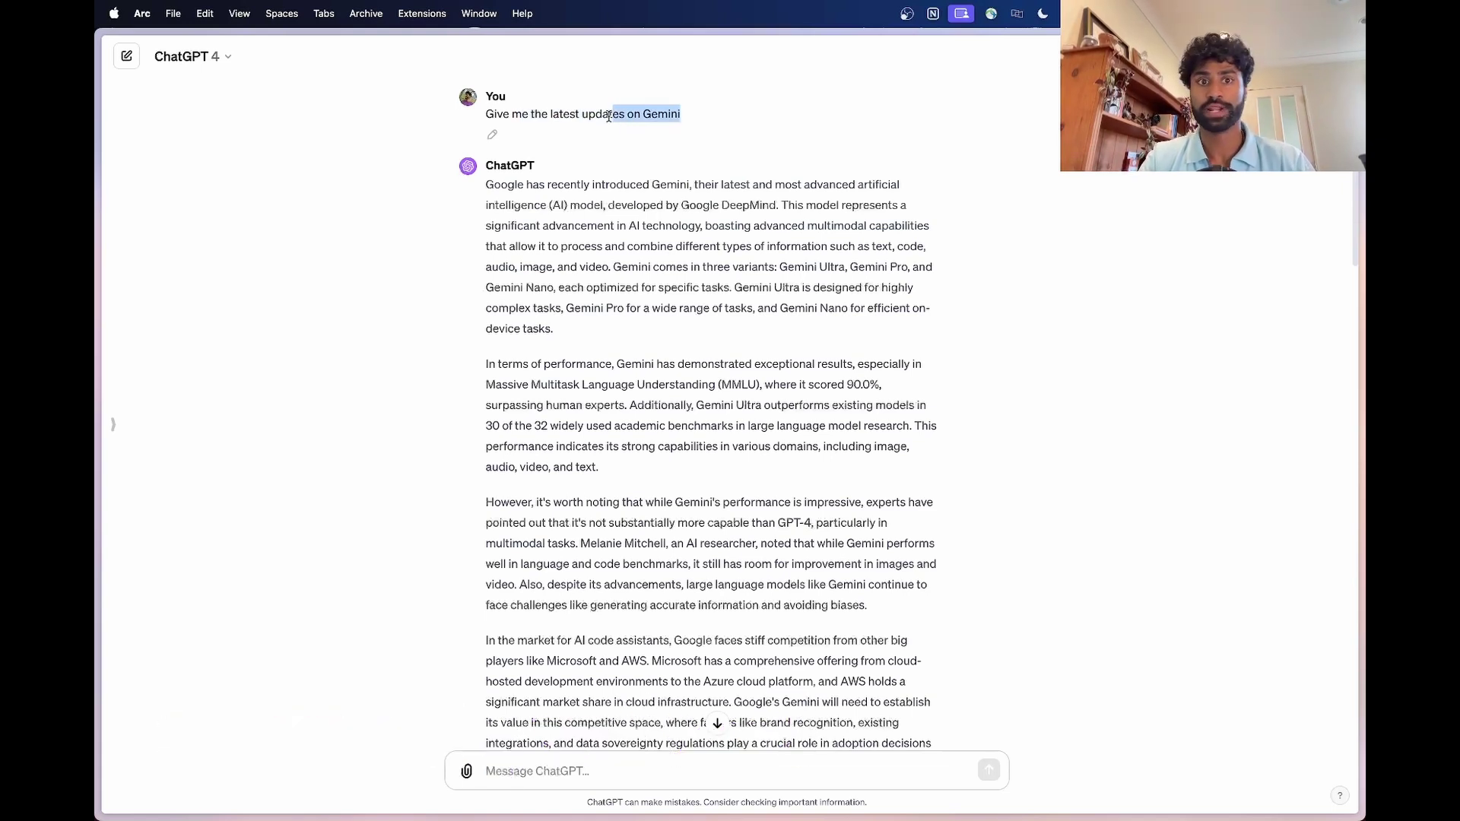
pyautogui.moveTo(593, 207); pyautogui.dragTo(597, 441)
pyautogui.click(597, 441)
pyautogui.scroll(-2, 731, 290)
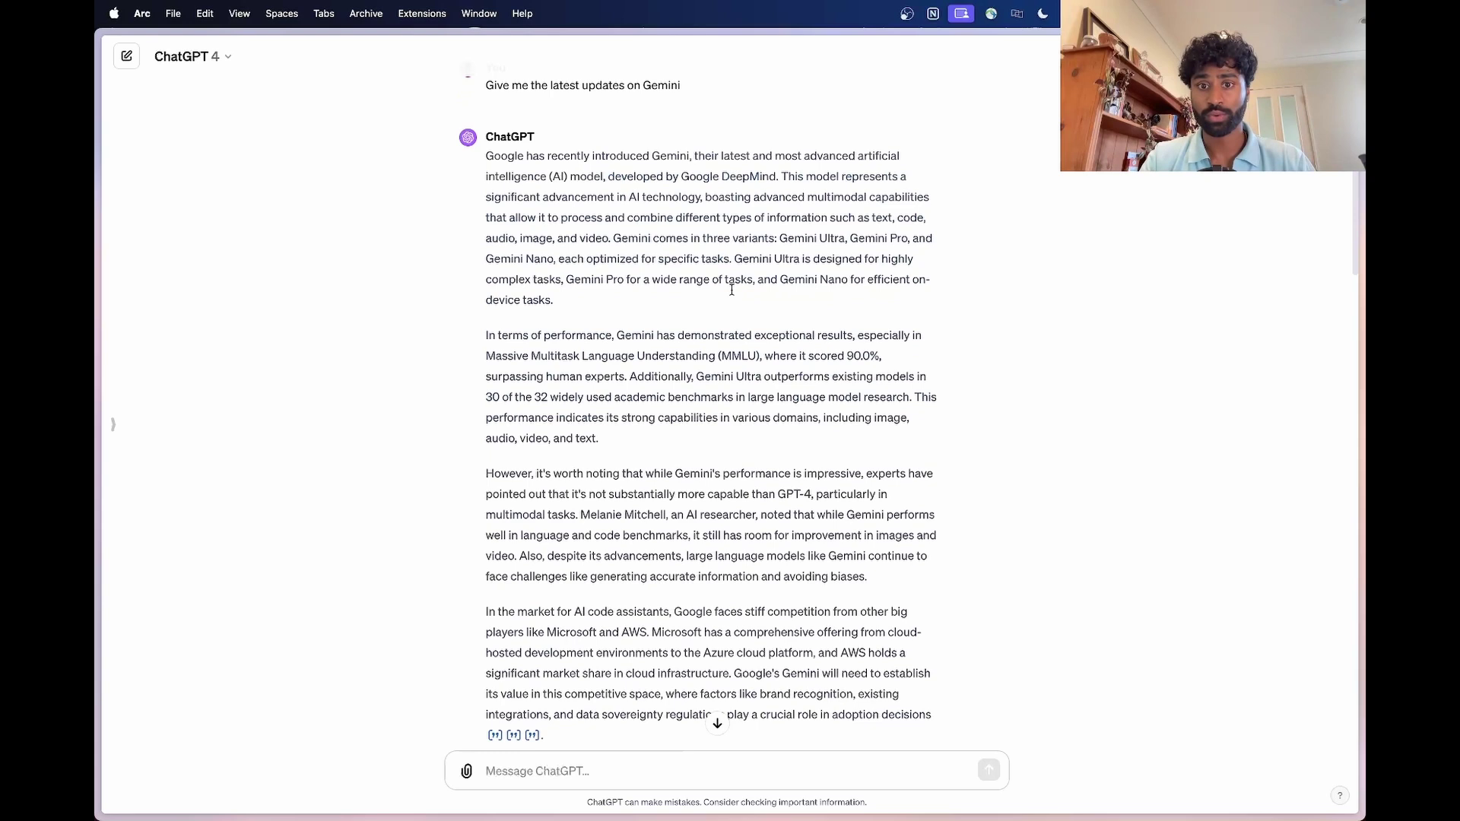
pyautogui.scroll(-1, 776, 308)
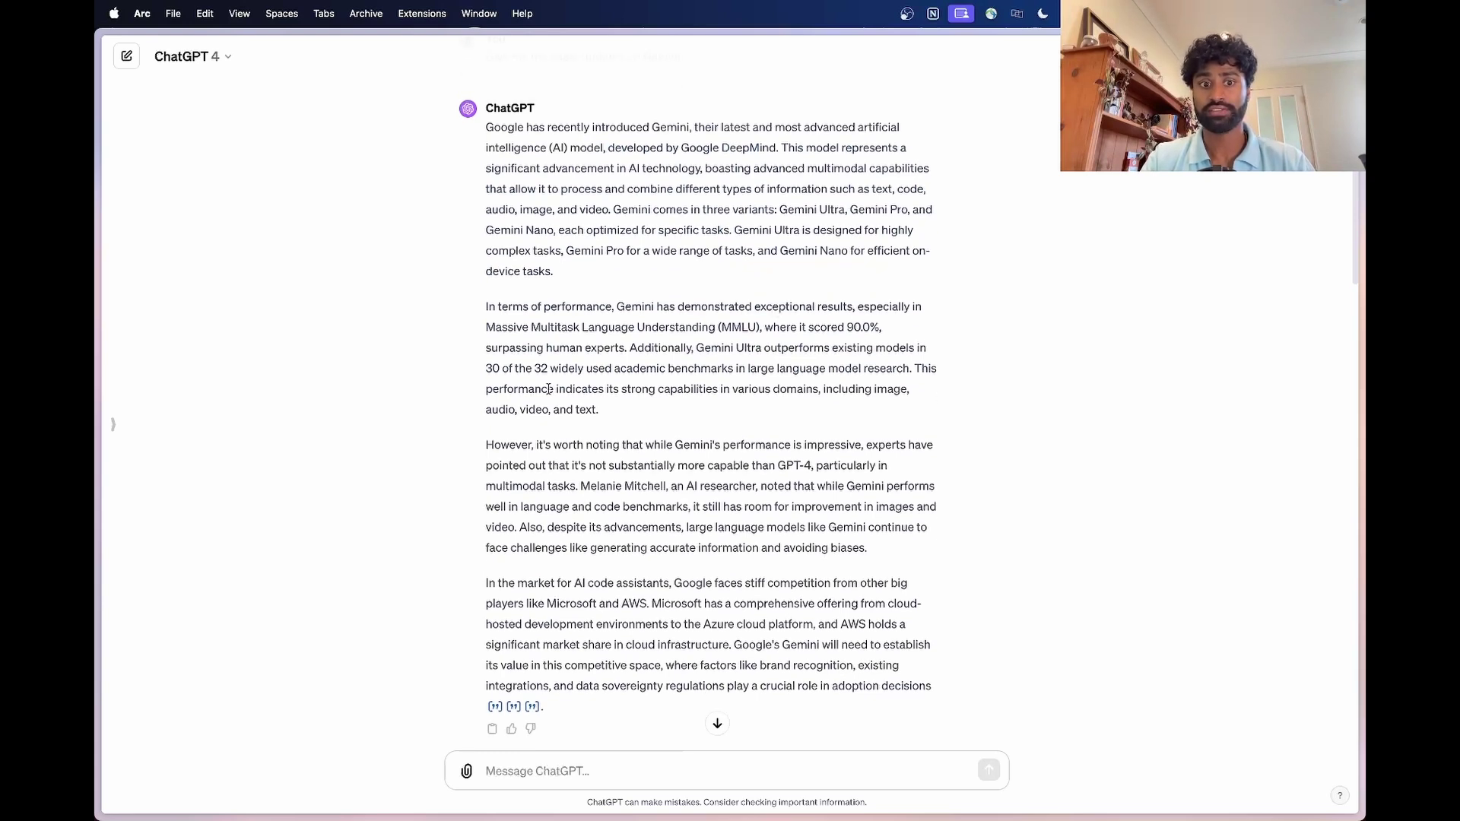
pyautogui.scroll(-1, 597, 384)
pyautogui.scroll(-1, 597, 384)
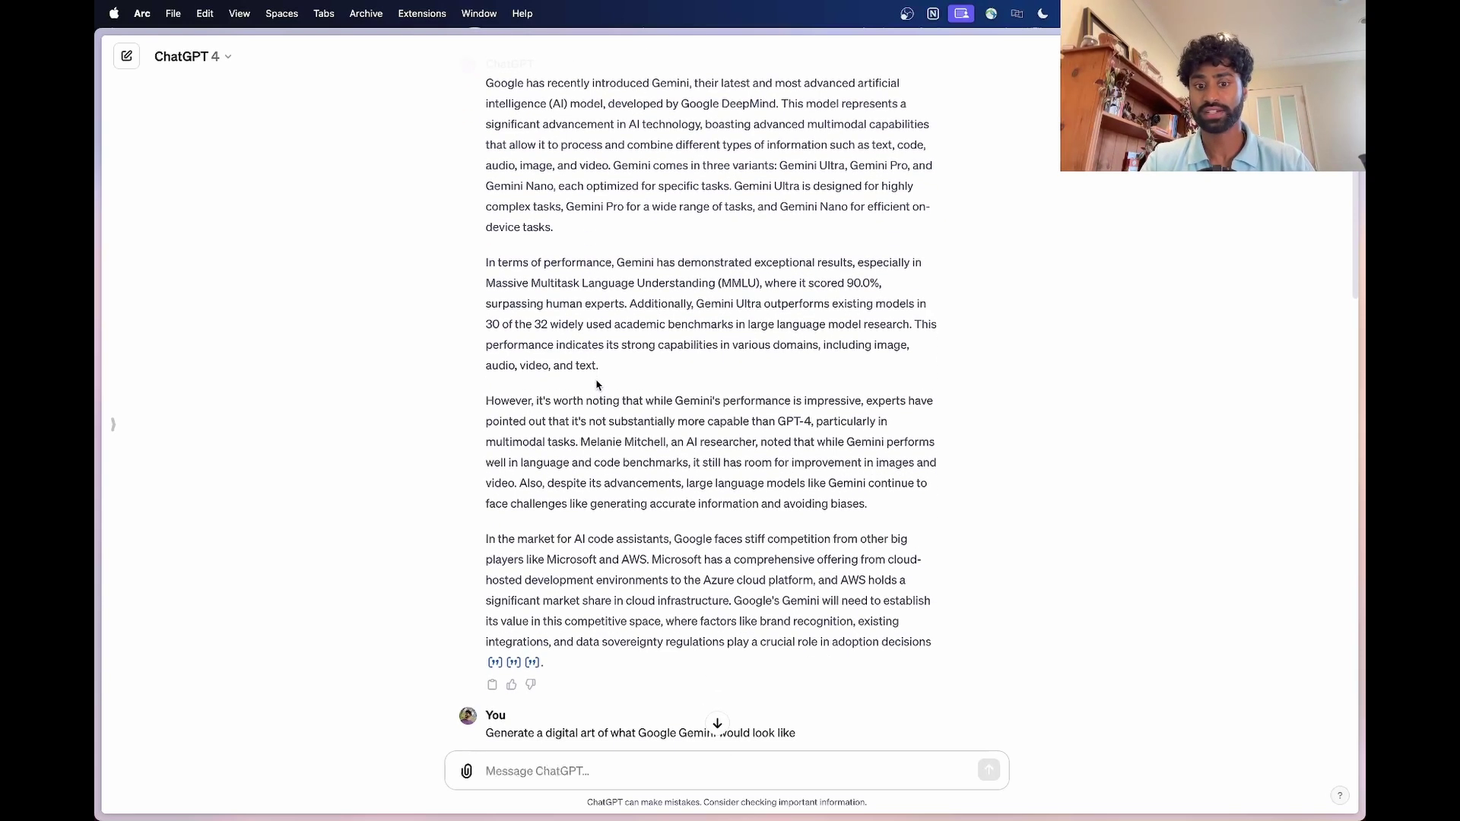
pyautogui.moveTo(492, 656)
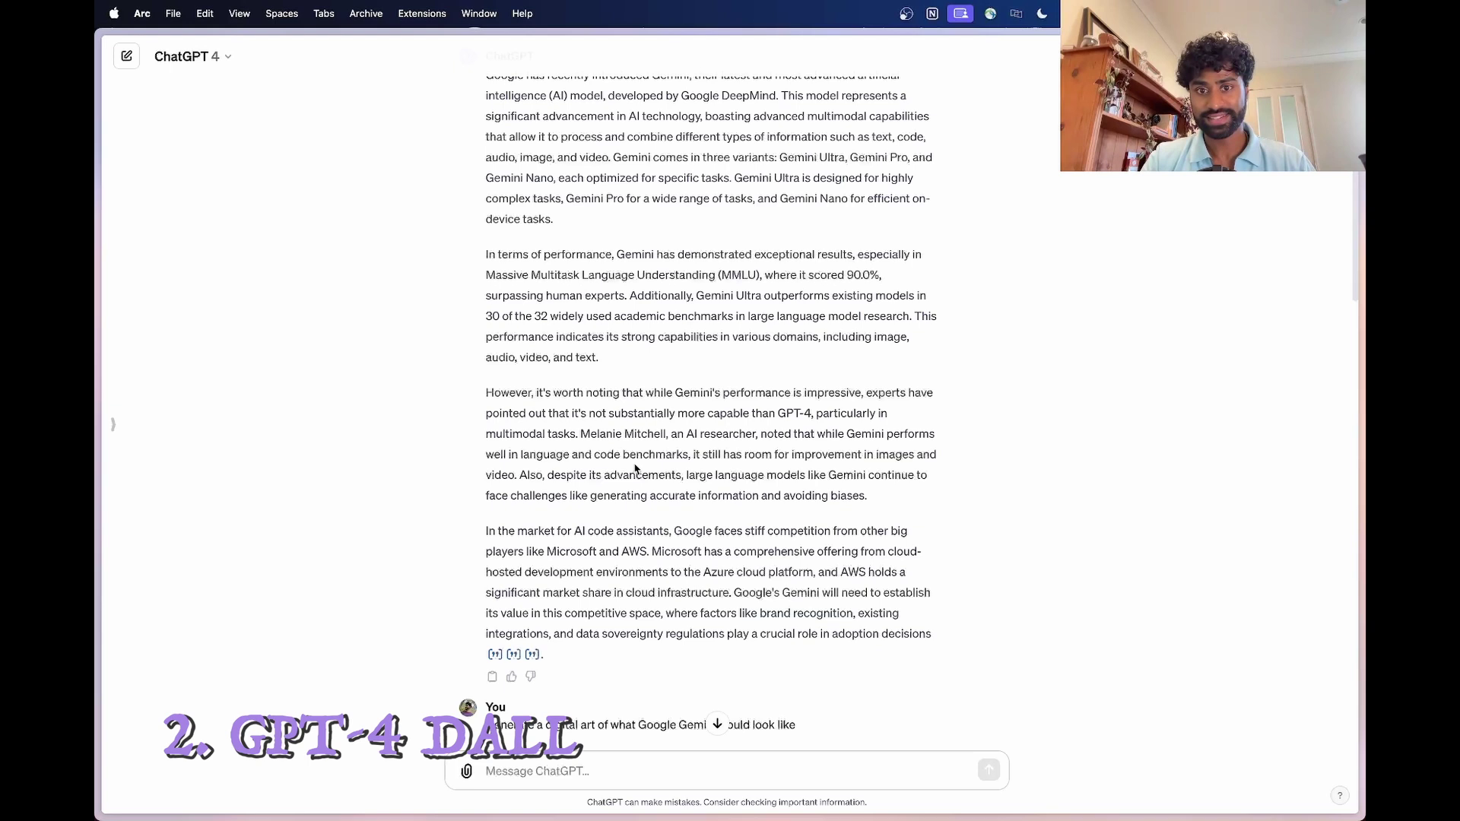
pyautogui.scroll(-3, 635, 468)
pyautogui.scroll(-4, 635, 464)
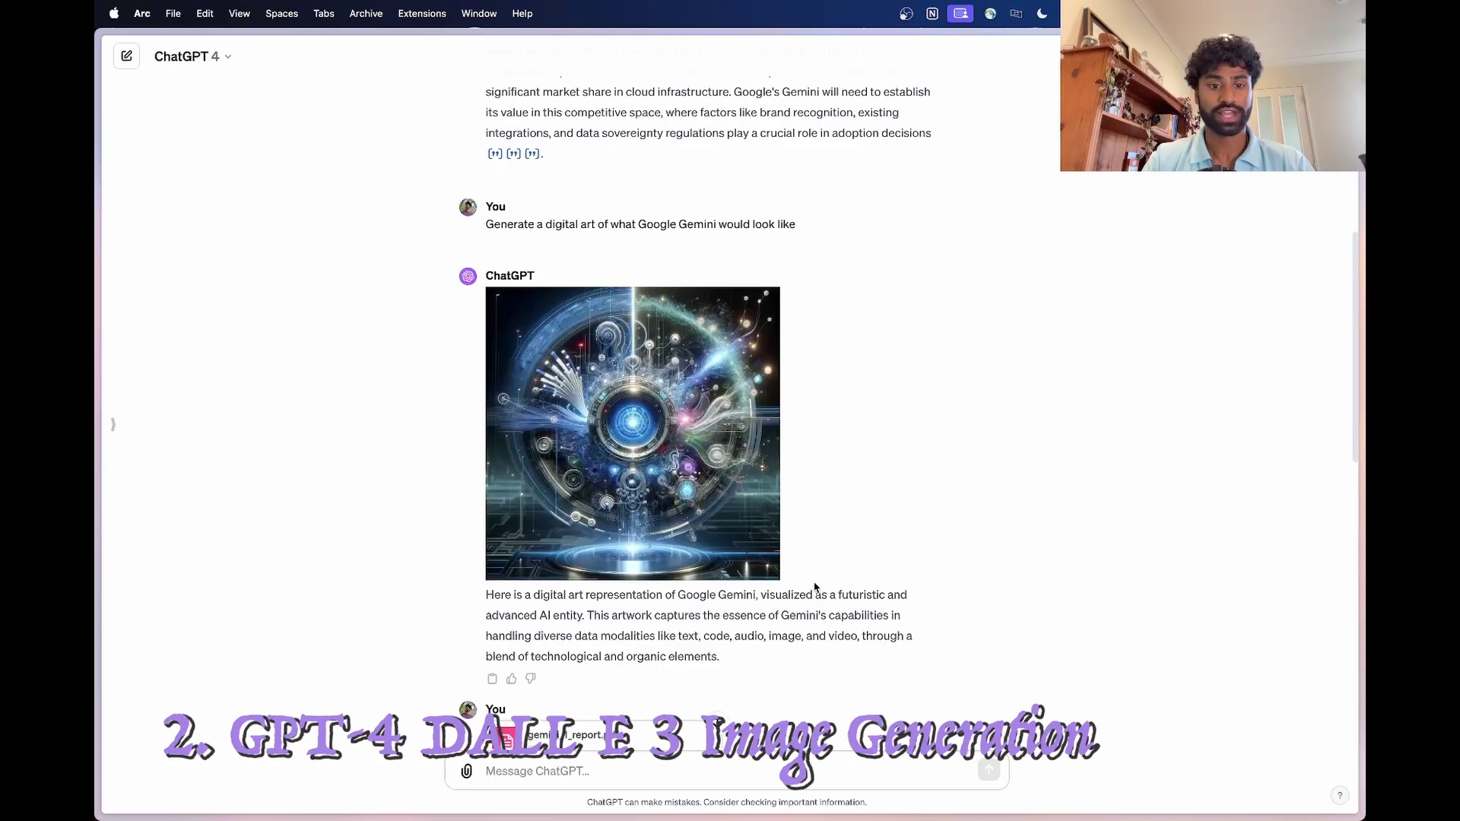
pyautogui.moveTo(815, 594); pyautogui.dragTo(826, 615)
pyautogui.click(586, 614)
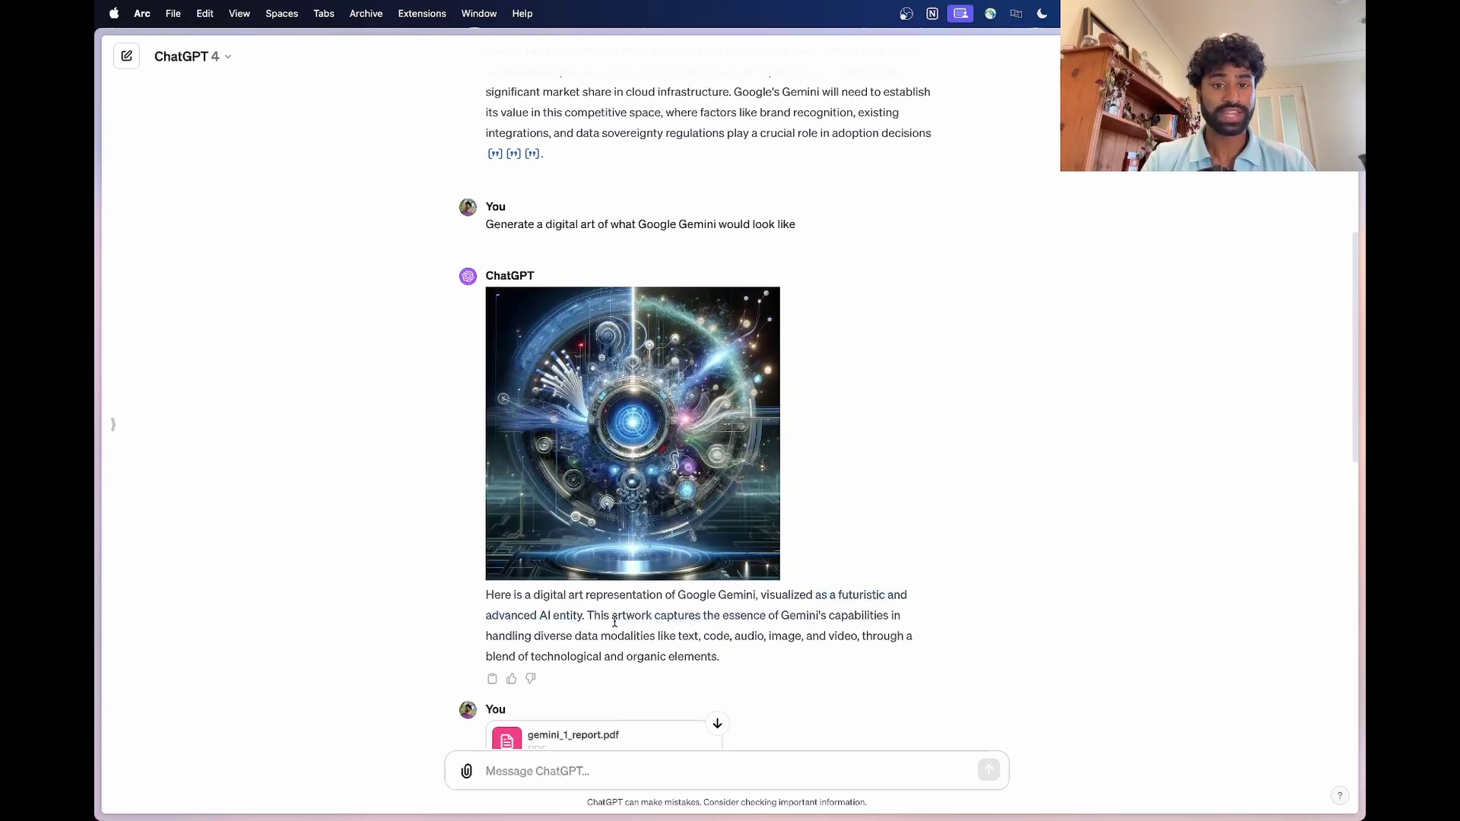
pyautogui.scroll(-2, 614, 621)
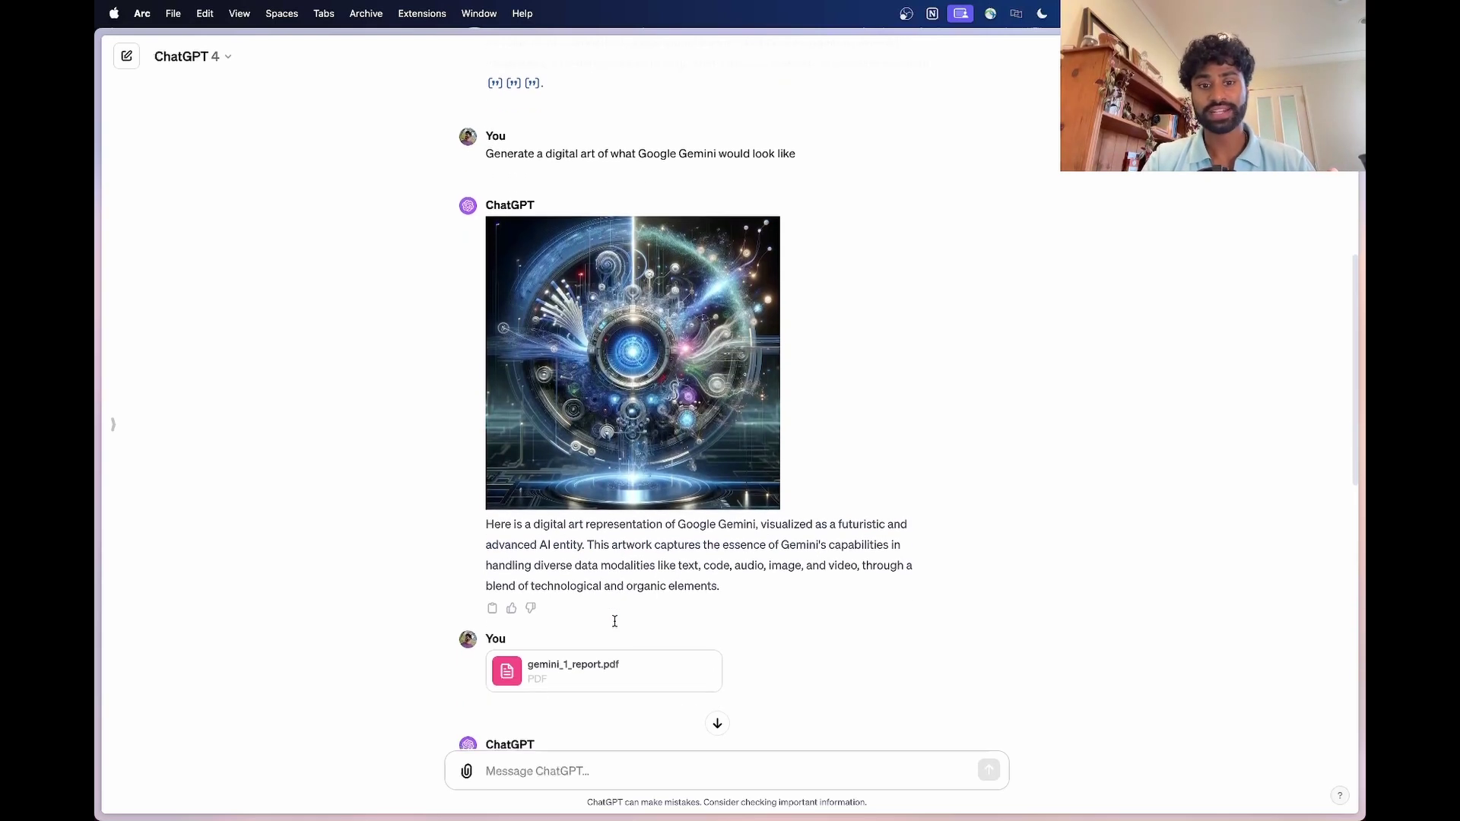
pyautogui.scroll(-1, 844, 616)
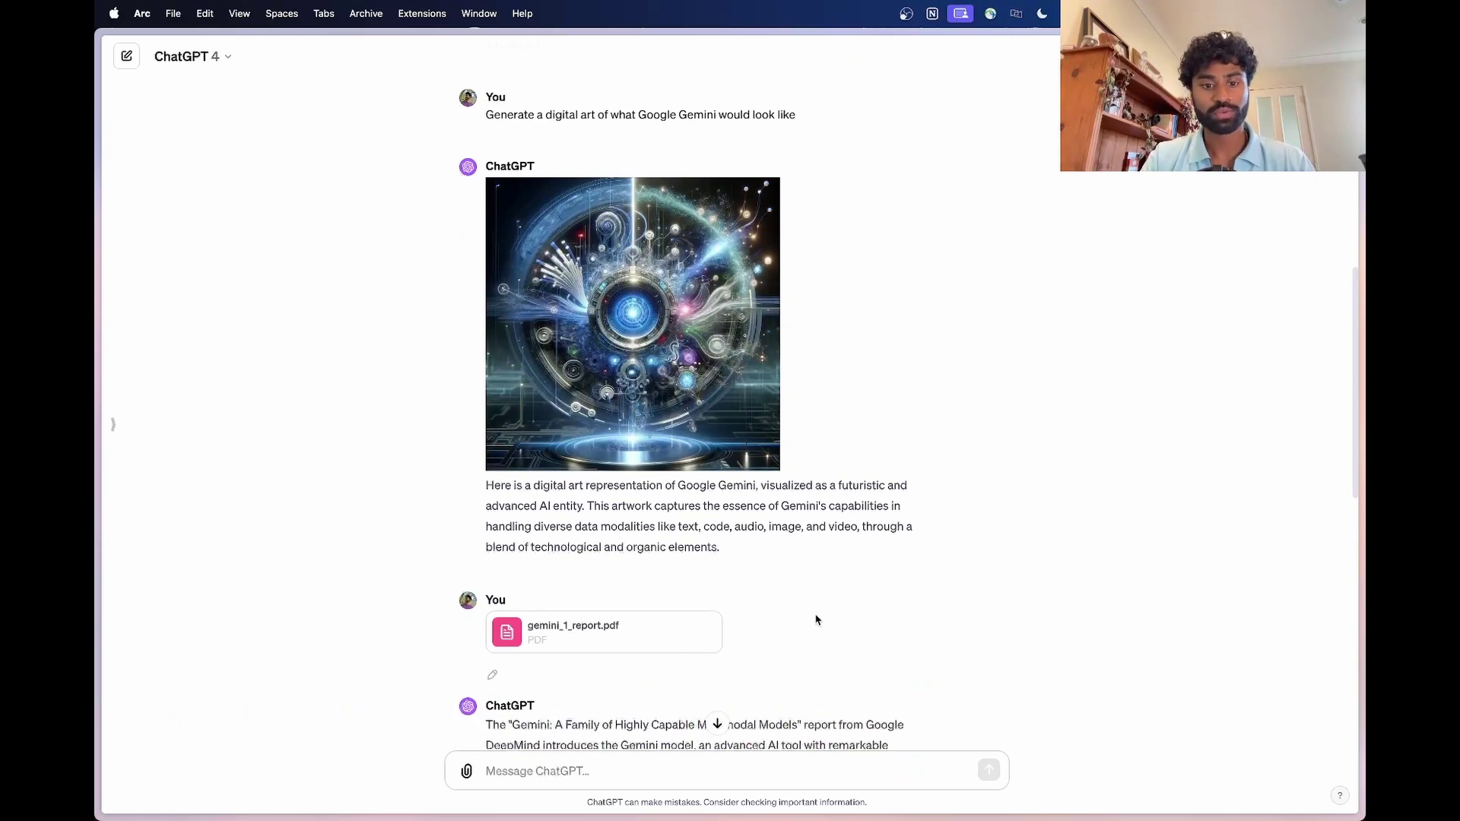
pyautogui.scroll(-1, 816, 620)
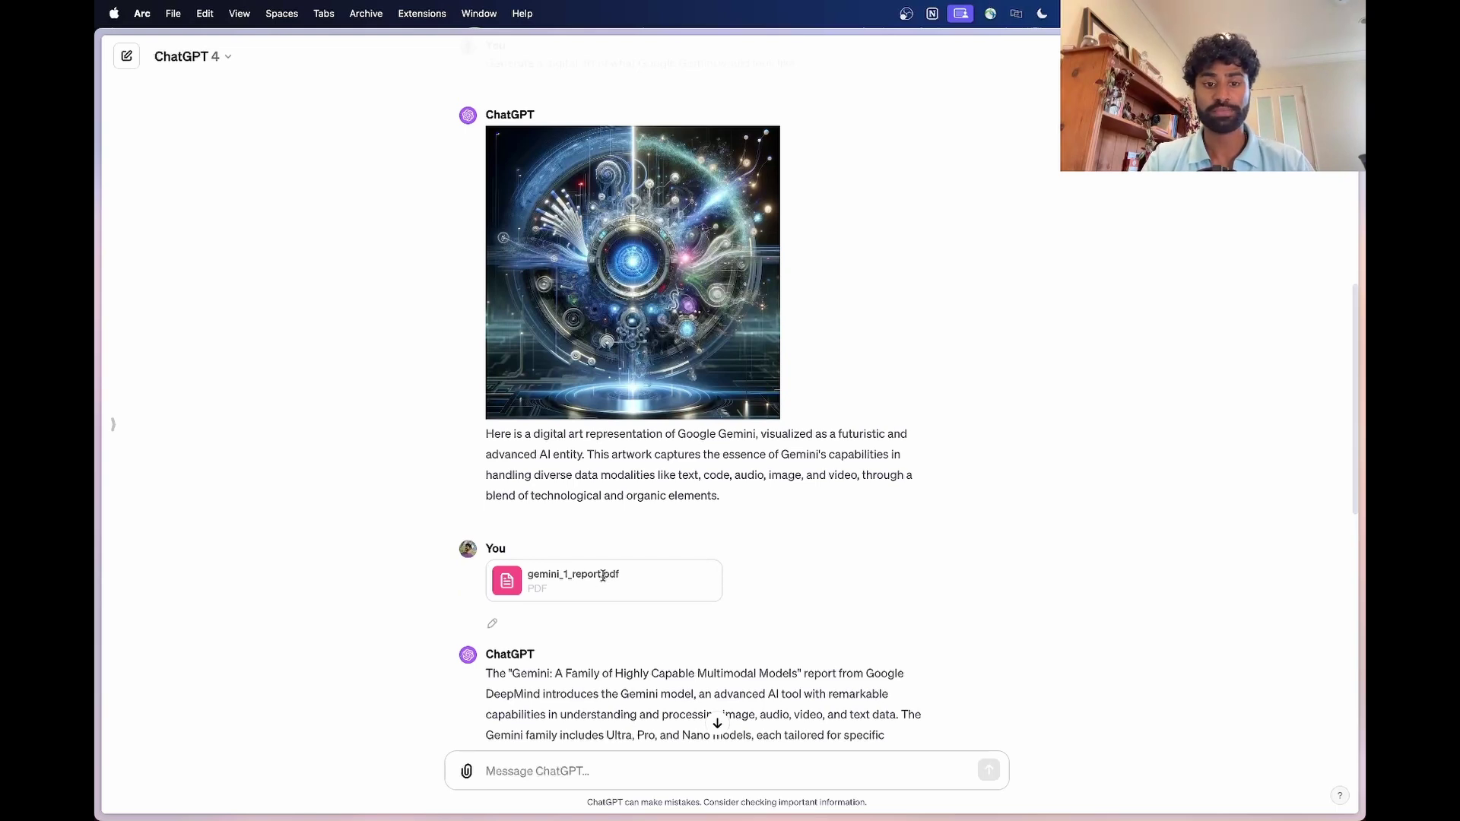
pyautogui.scroll(-3, 658, 661)
pyautogui.scroll(-1, 659, 660)
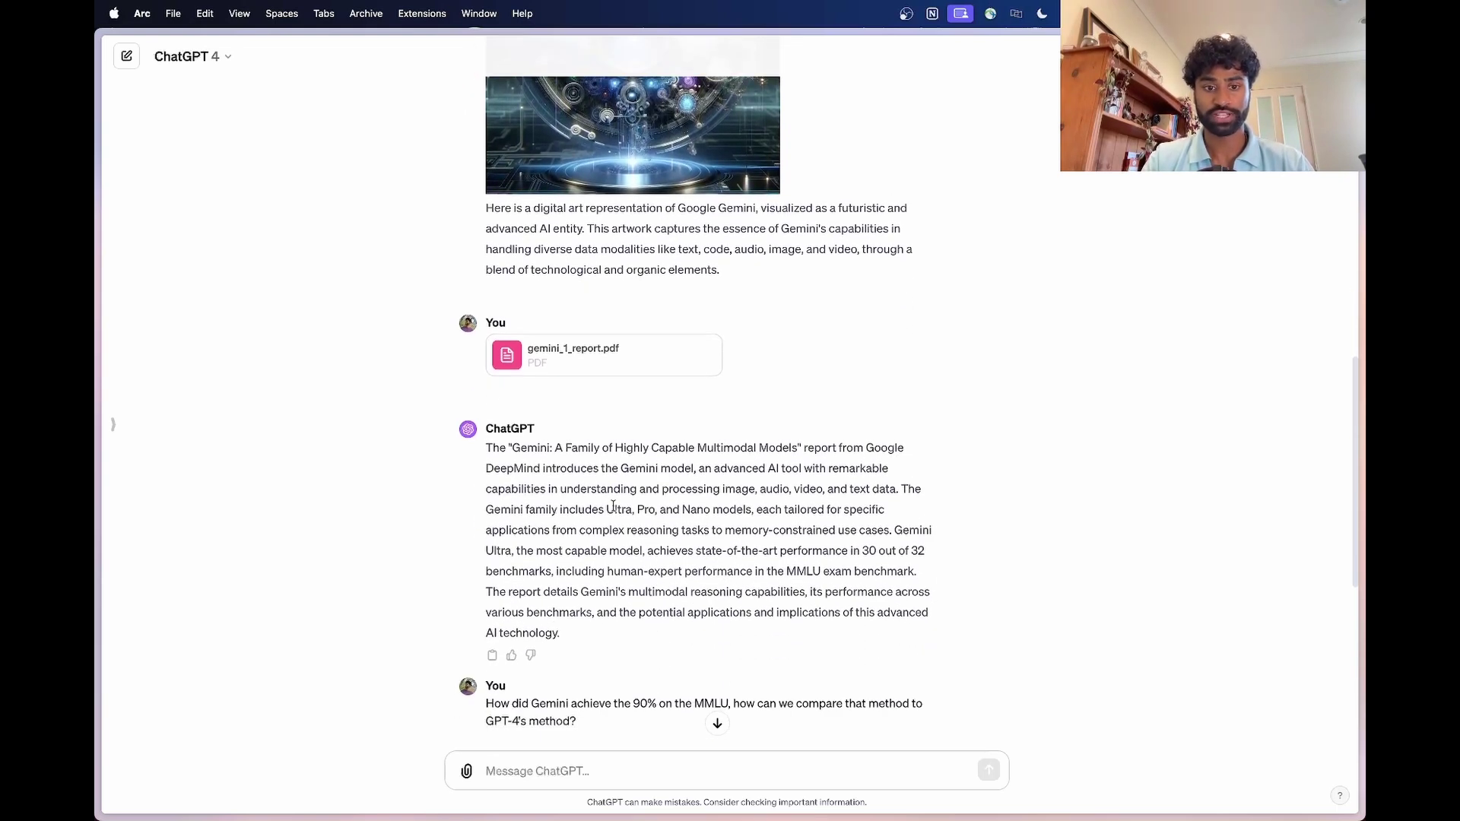
pyautogui.moveTo(686, 489); pyautogui.dragTo(620, 575)
pyautogui.click(619, 582)
pyautogui.scroll(-3, 713, 720)
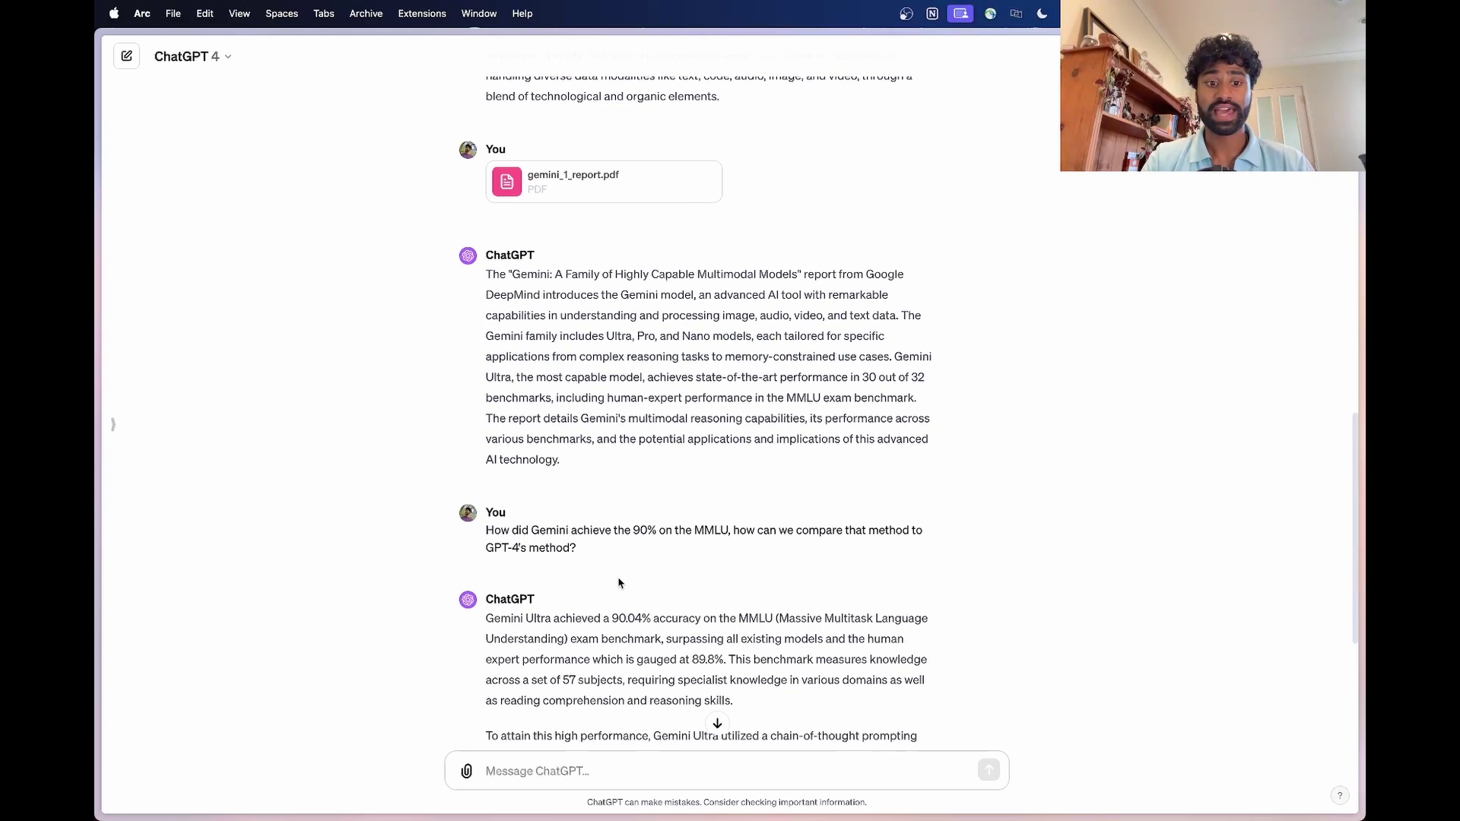
pyautogui.moveTo(557, 529); pyautogui.dragTo(734, 530)
pyautogui.click(661, 579)
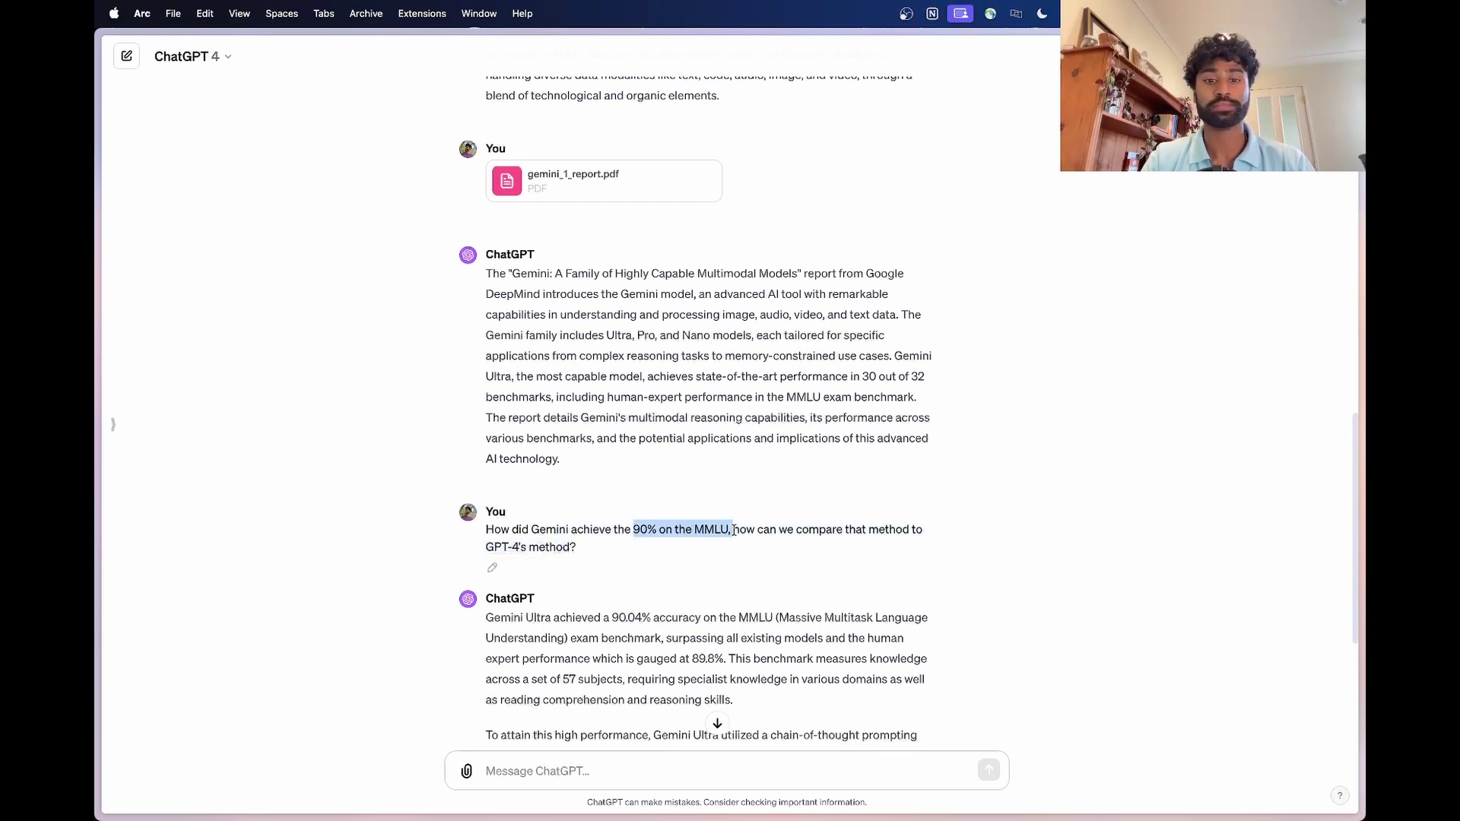
pyautogui.click(710, 529)
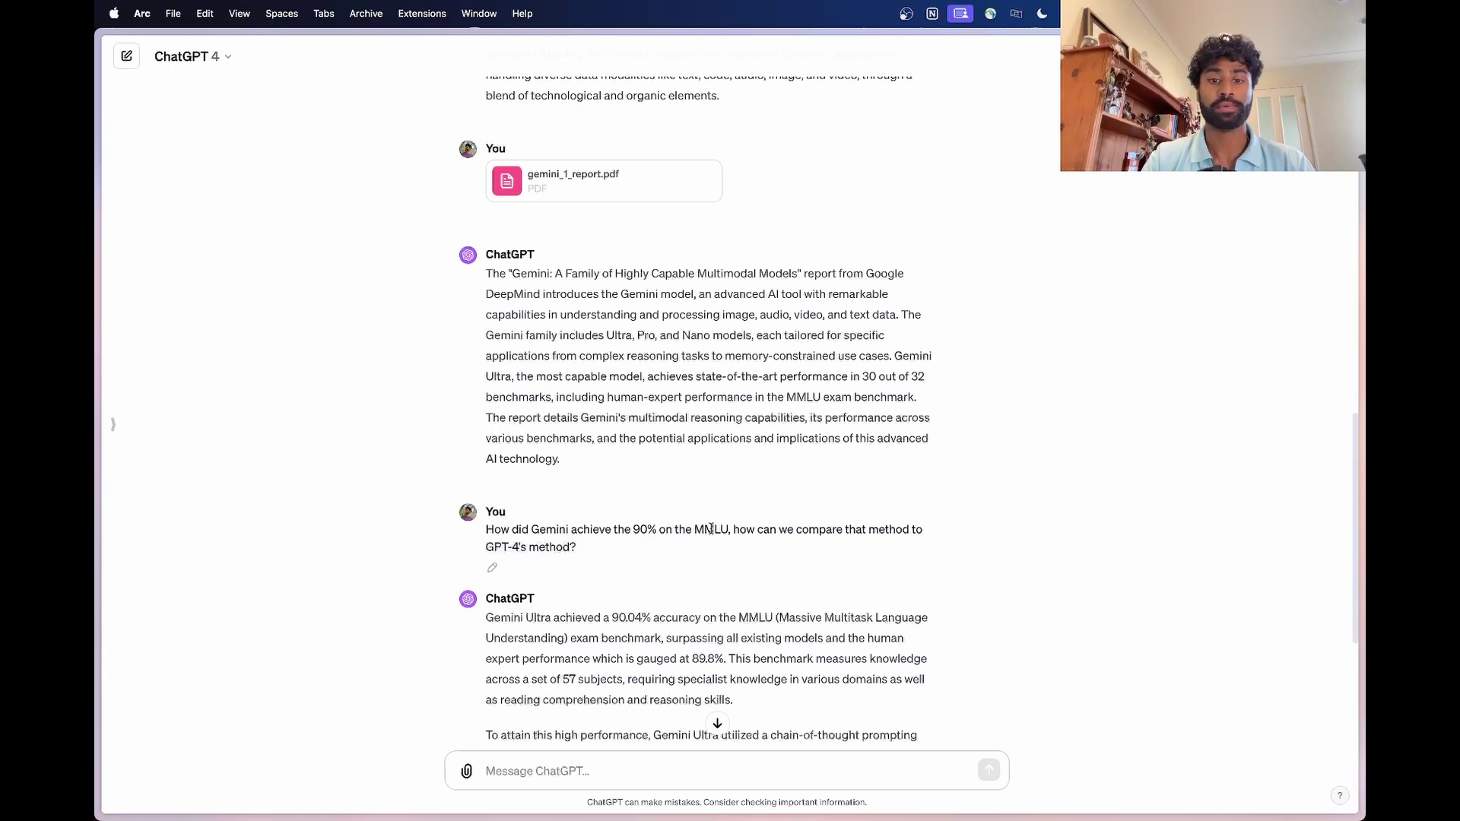
pyautogui.scroll(-5, 710, 529)
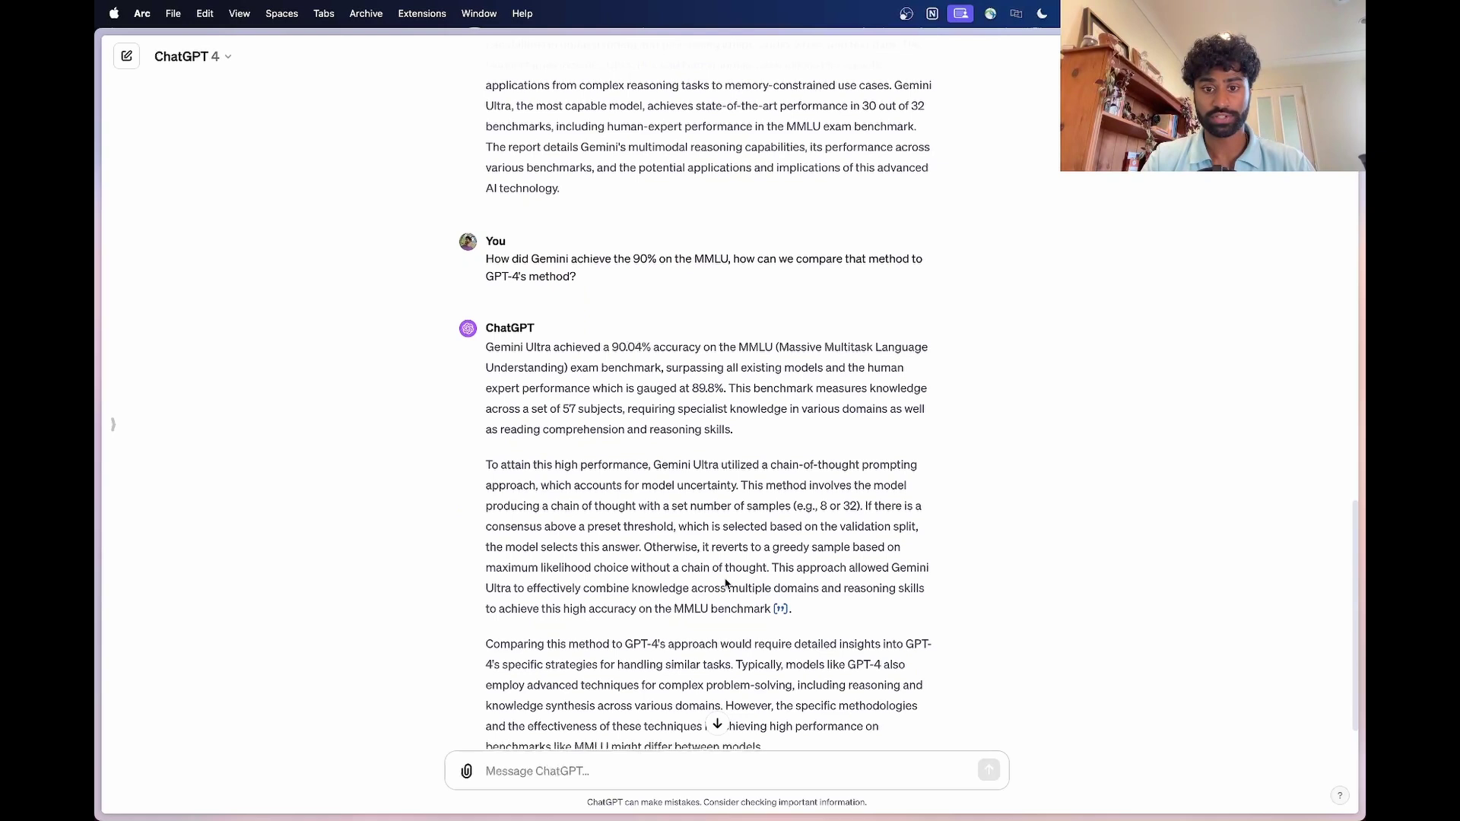
pyautogui.moveTo(773, 465); pyautogui.dragTo(926, 470)
pyautogui.click(811, 504)
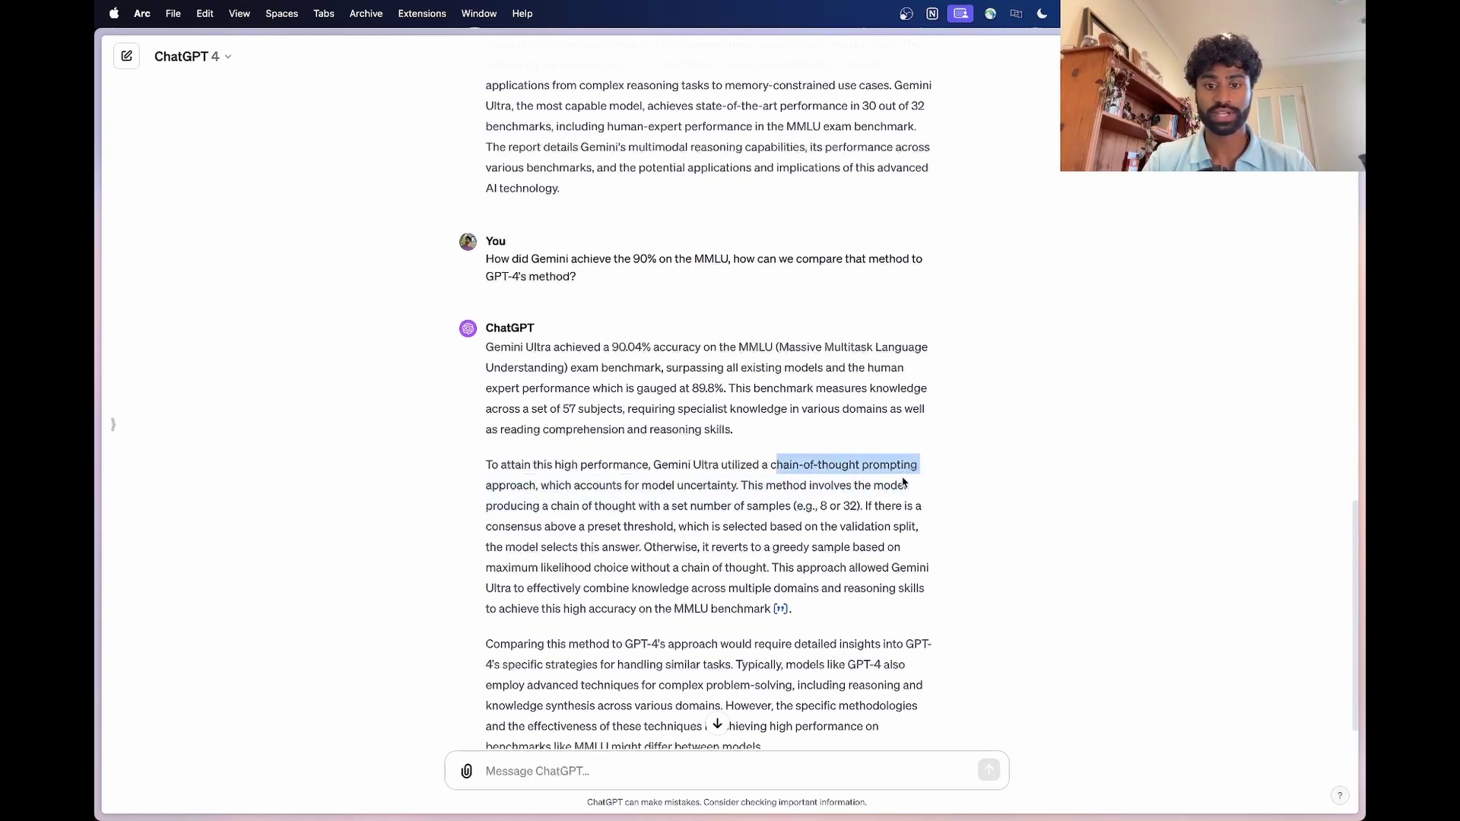
pyautogui.moveTo(861, 506); pyautogui.dragTo(815, 504)
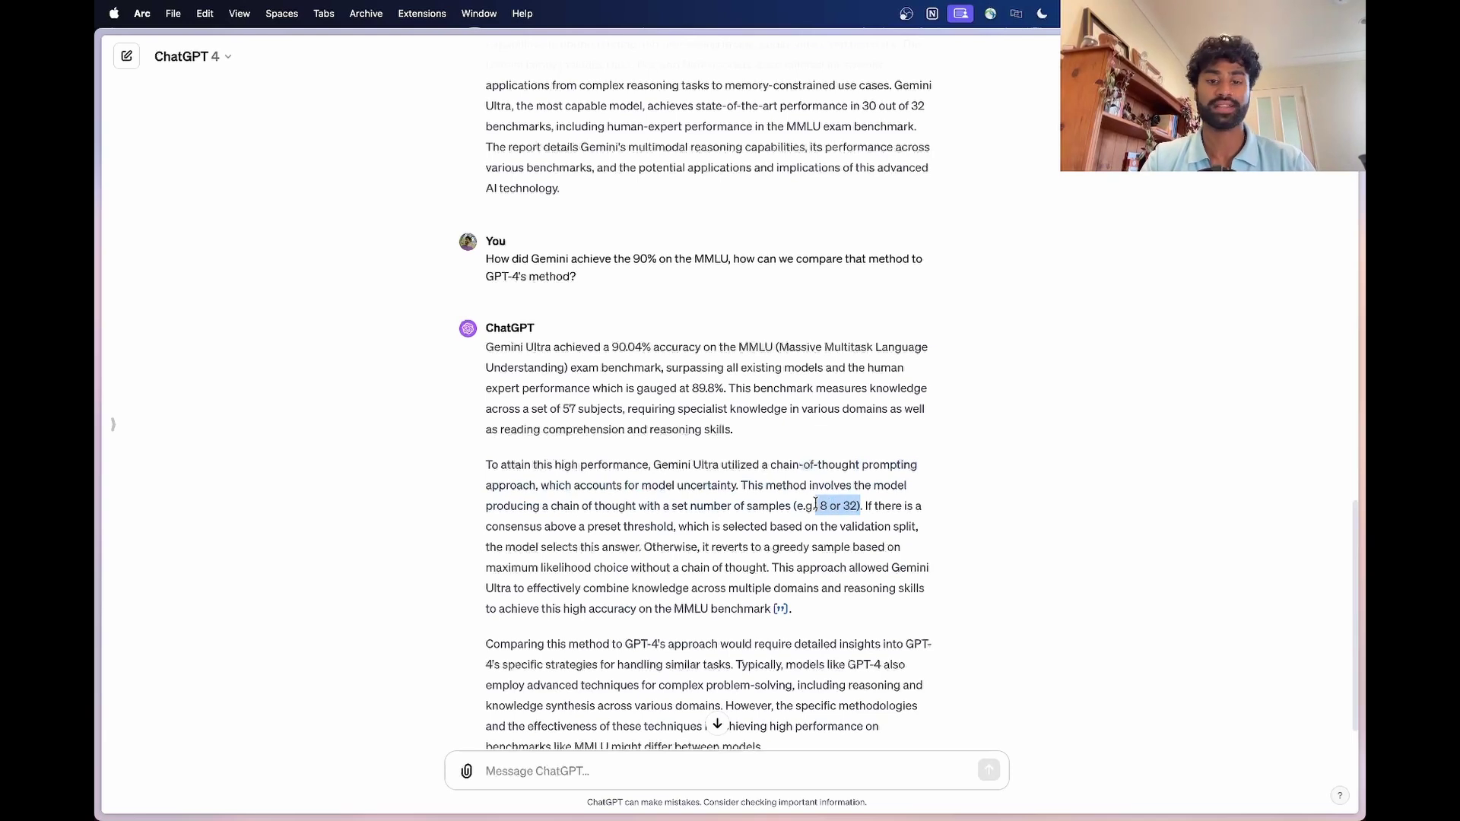
pyautogui.click(705, 597)
pyautogui.scroll(-2, 705, 597)
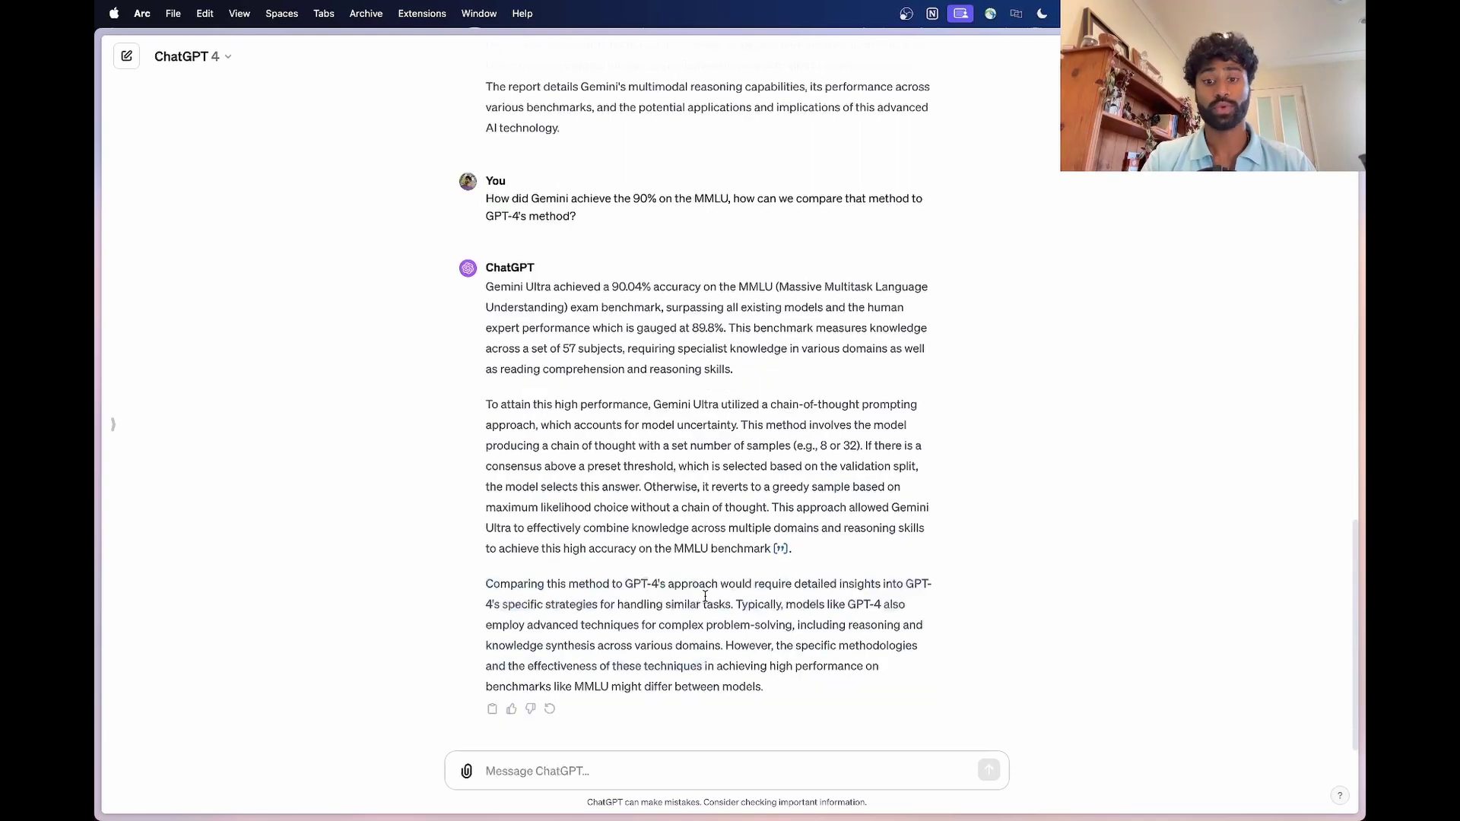
pyautogui.moveTo(719, 586); pyautogui.dragTo(719, 606)
pyautogui.click(723, 645)
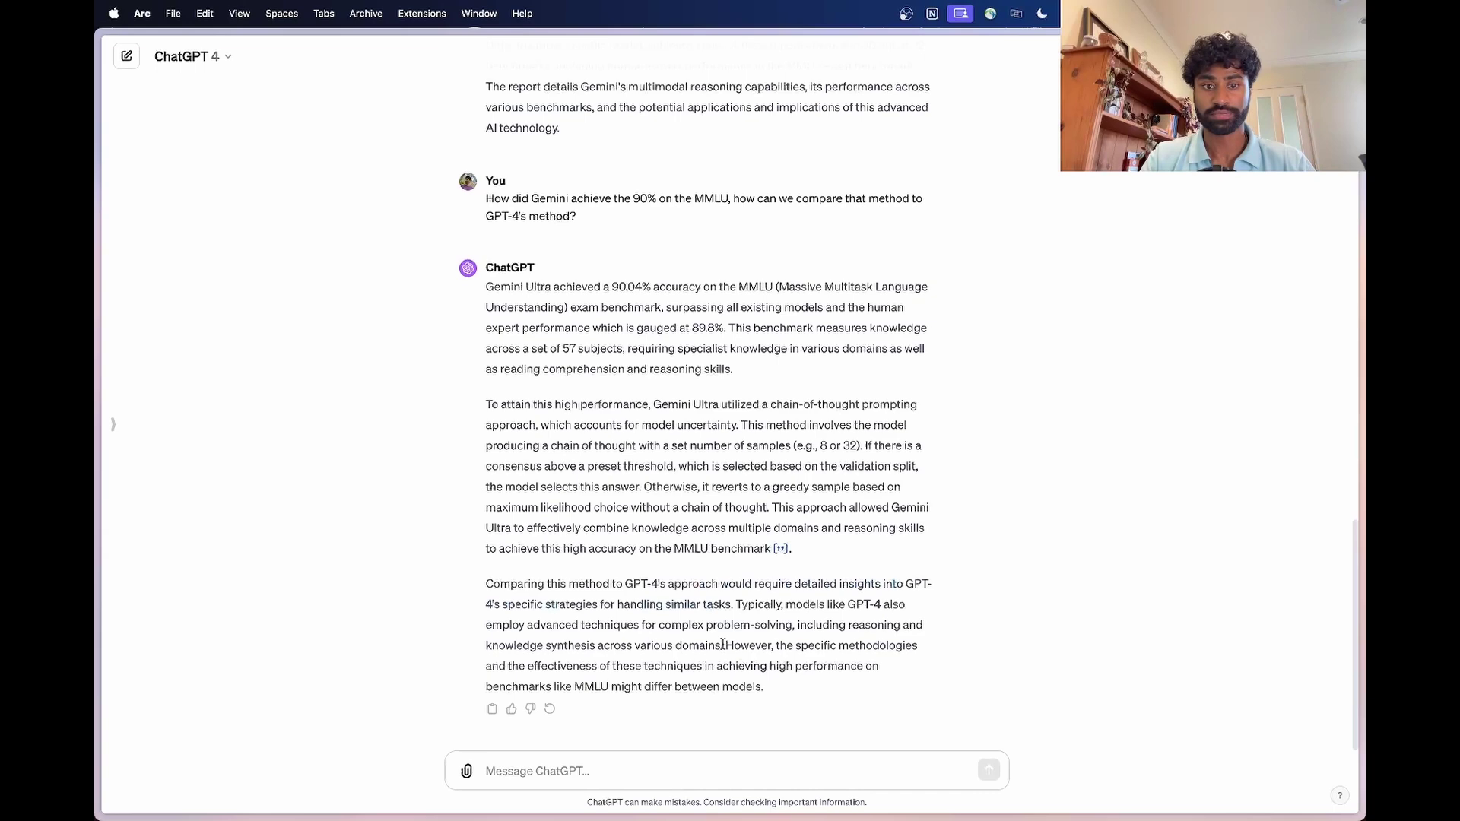
pyautogui.scroll(20, 916, 410)
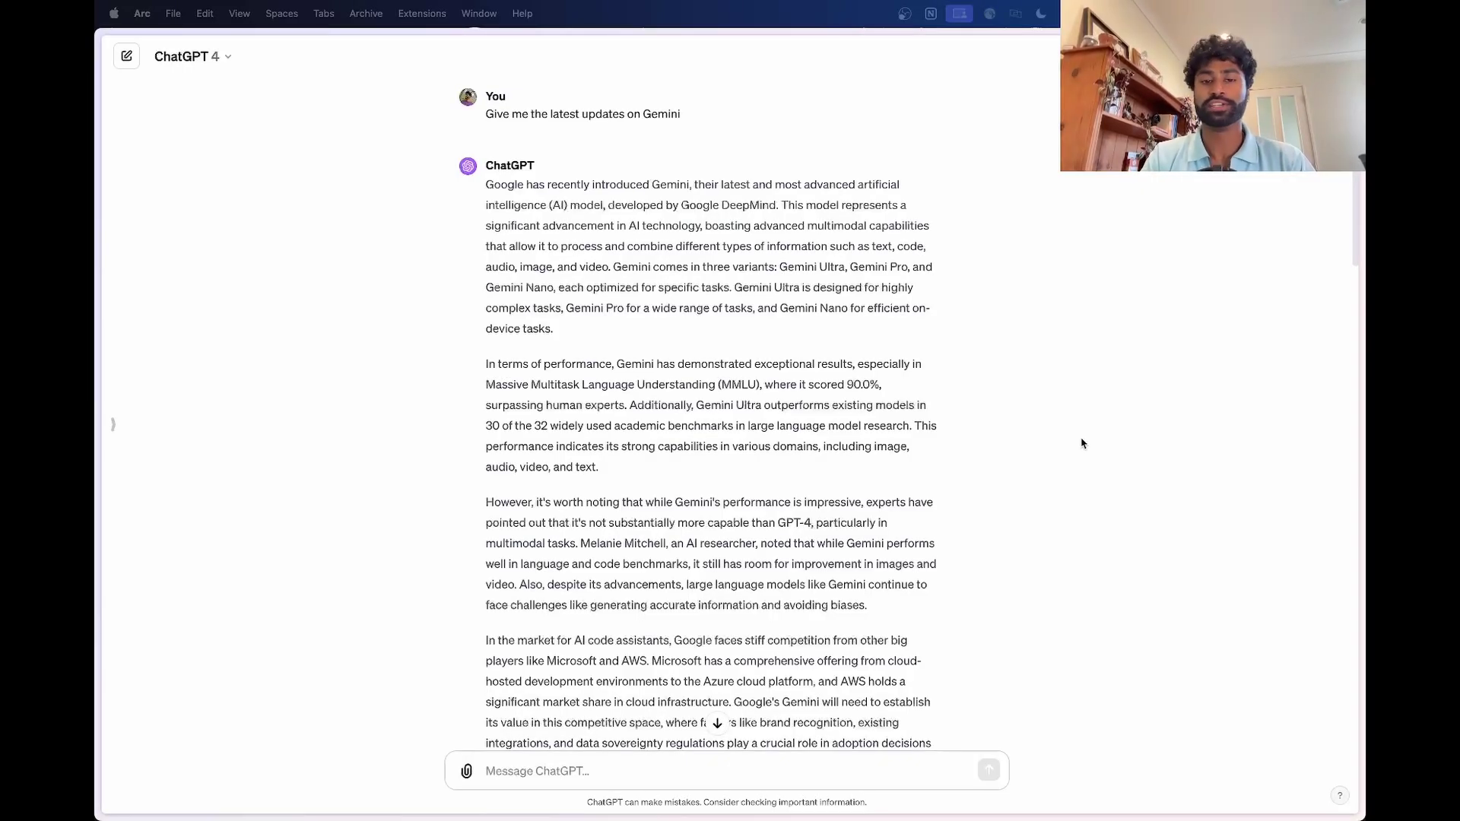
# Load the full My GPTs list from the sidebar's Explore page, down to Azure DevOps Engineer
pyautogui.click(113, 426)
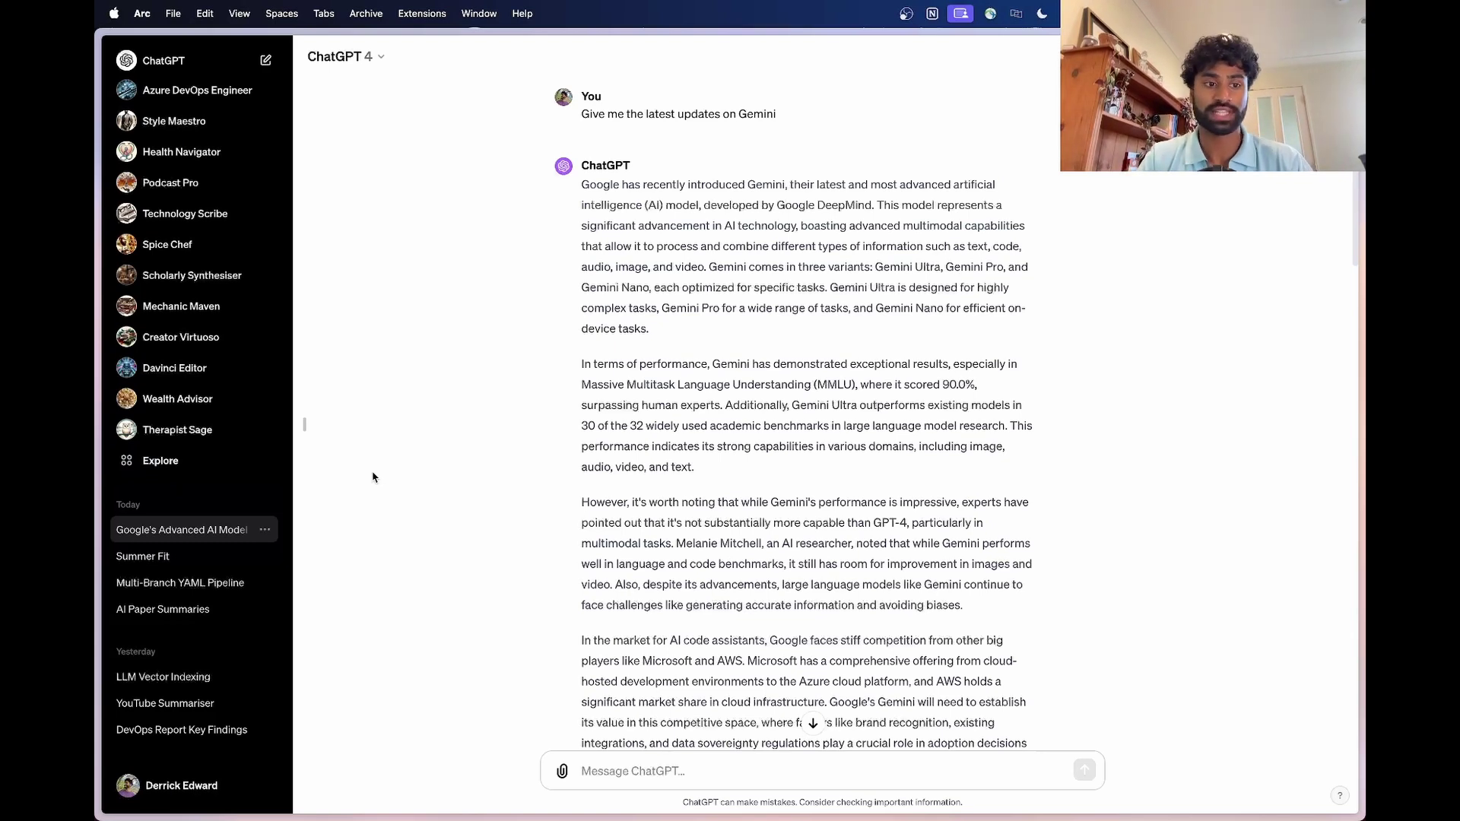
pyautogui.click(156, 460)
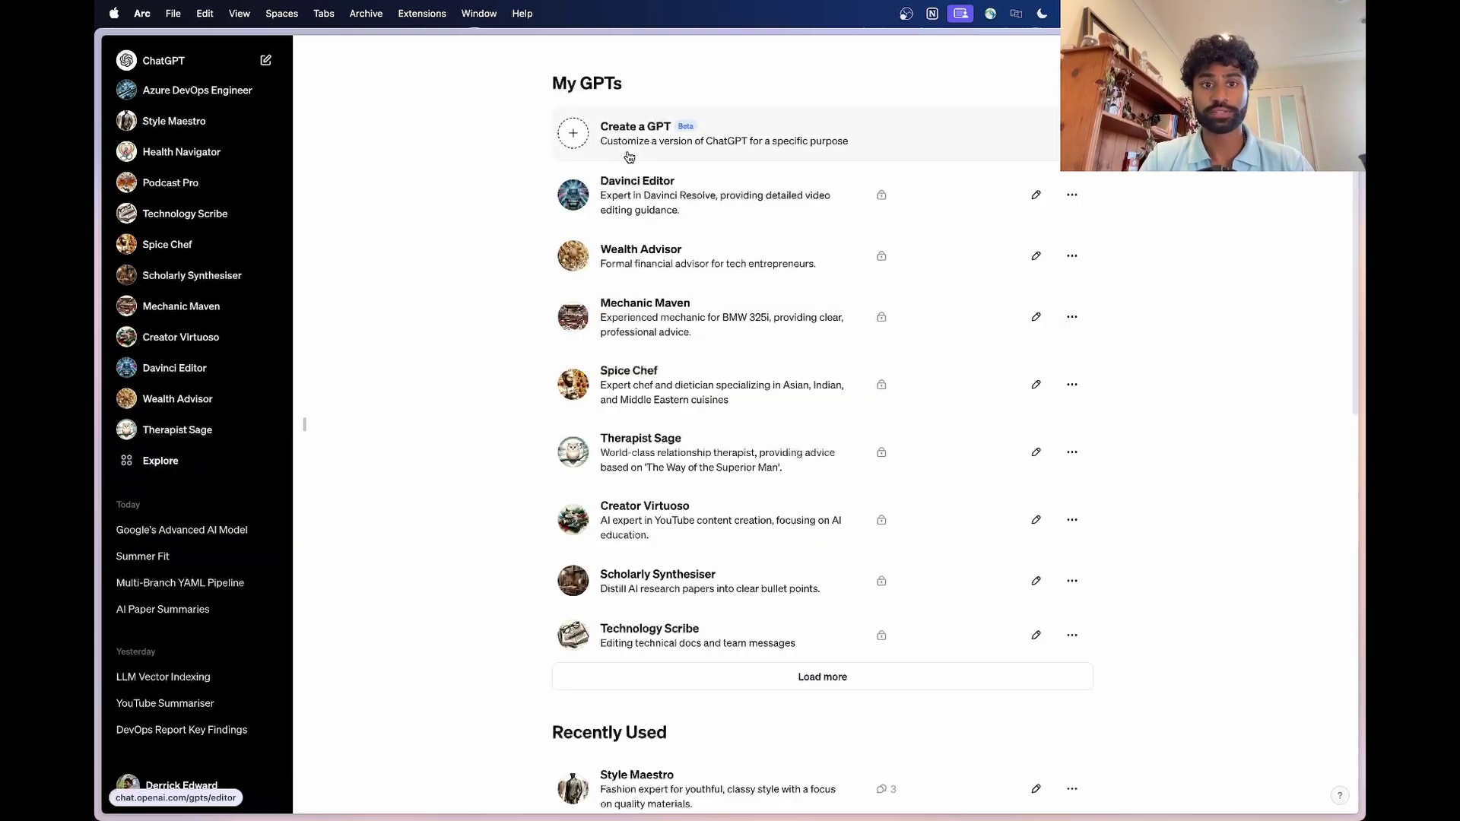
pyautogui.click(745, 676)
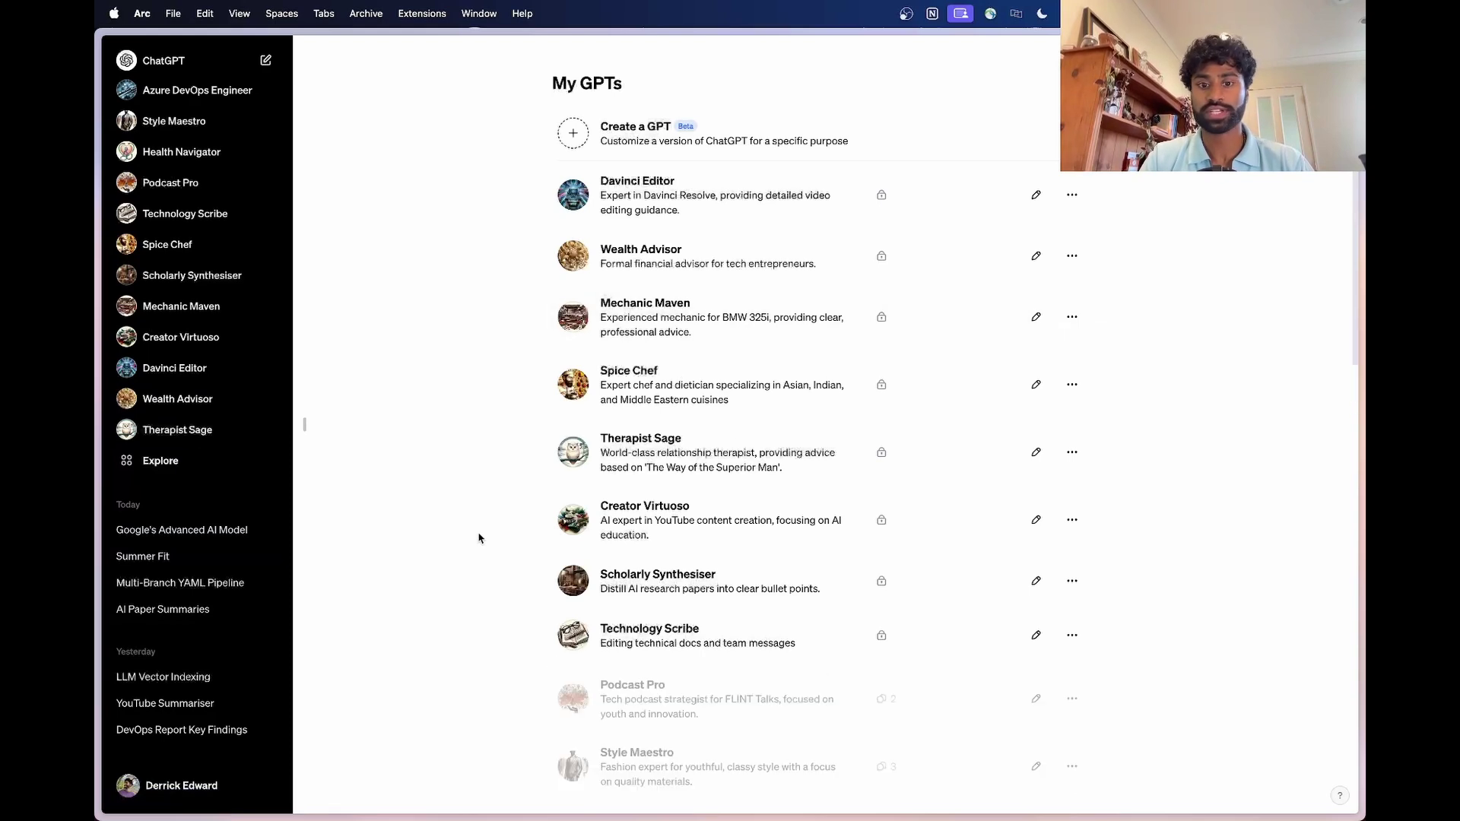
pyautogui.scroll(-5, 480, 538)
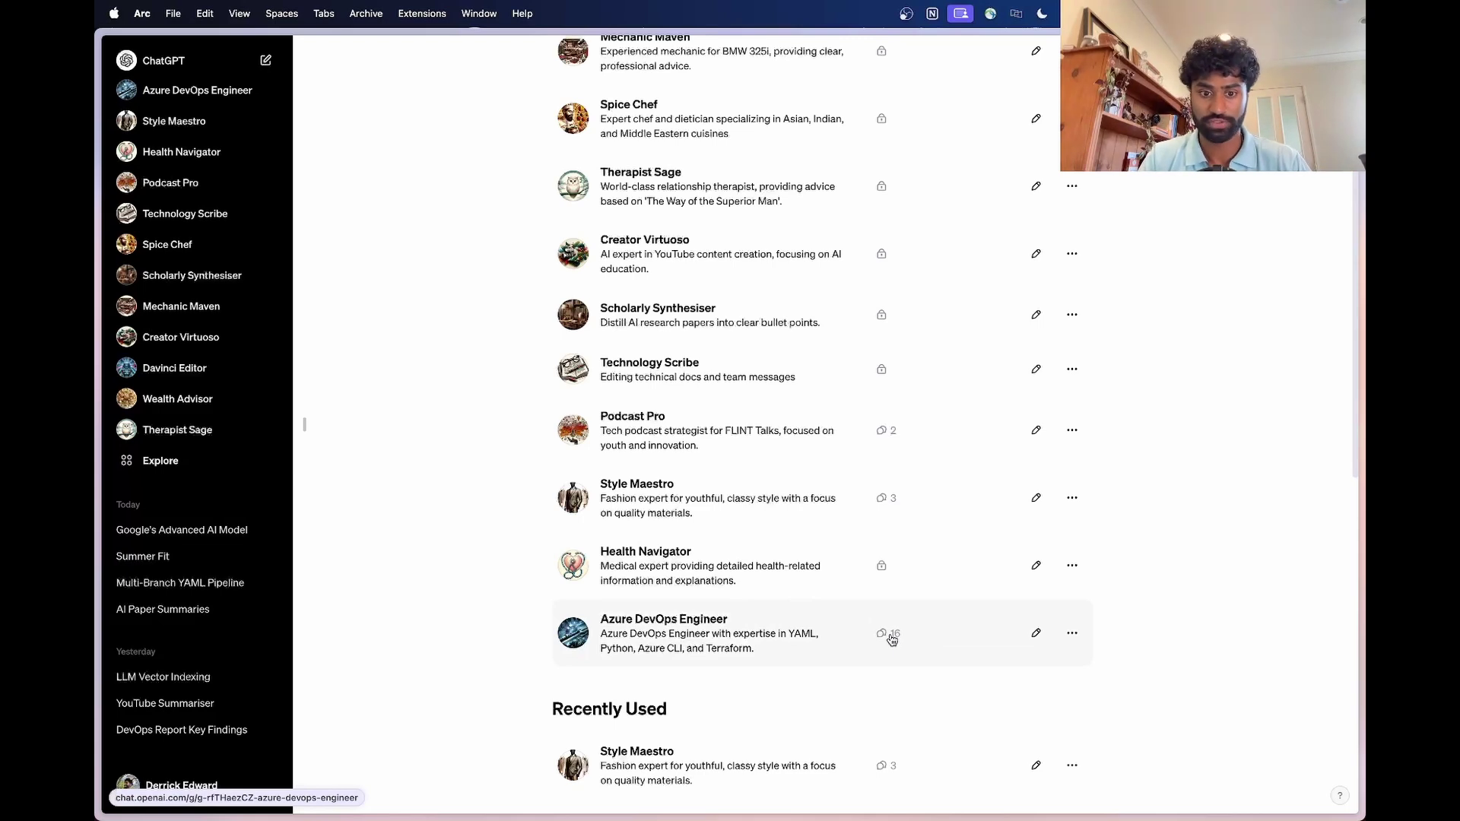
# Open the Azure DevOps Engineer GPT, pointing out its GPT-4 note and the pipeline question
pyautogui.click(696, 641)
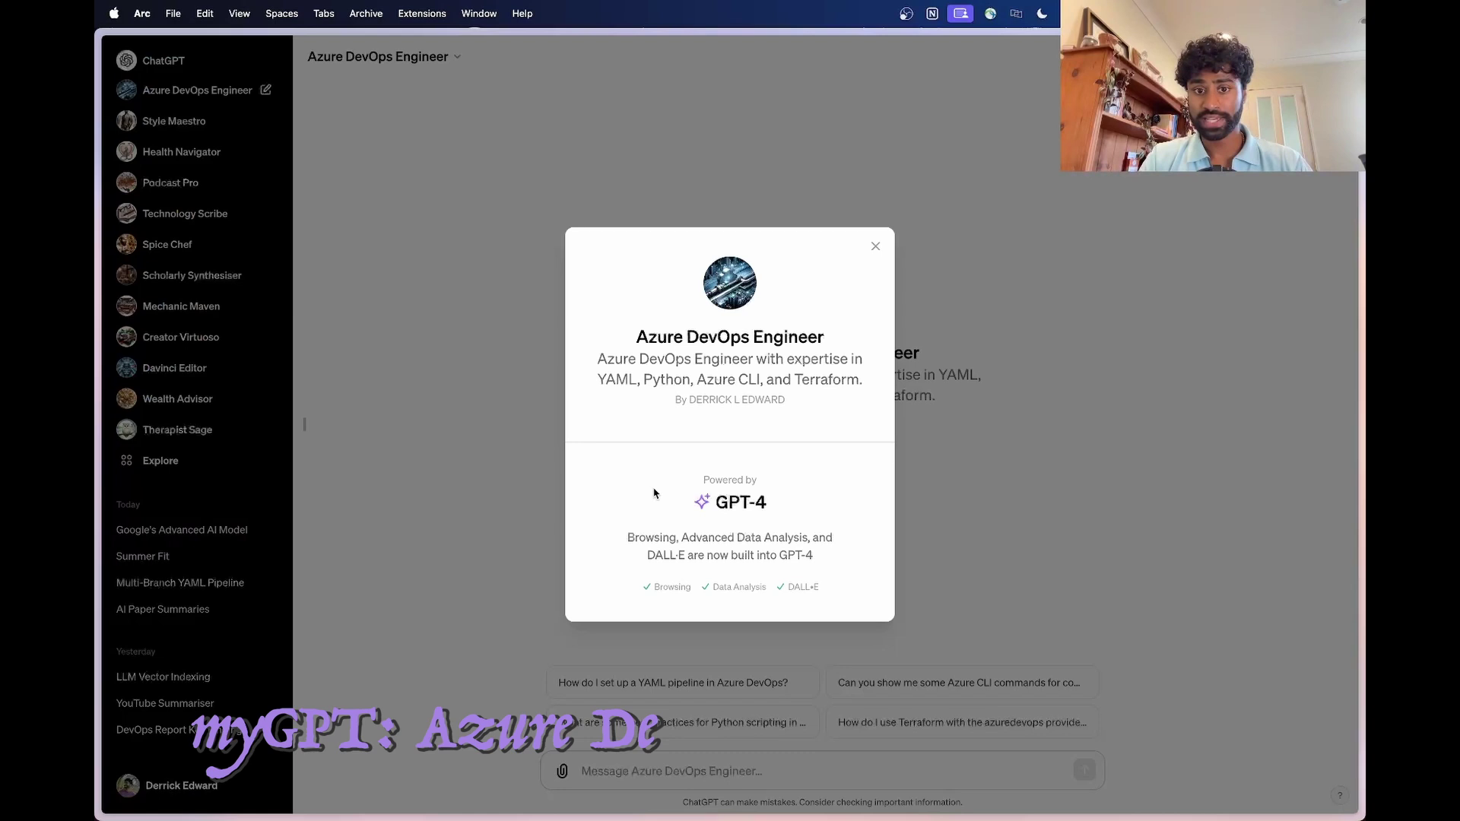
pyautogui.moveTo(737, 479); pyautogui.dragTo(769, 505)
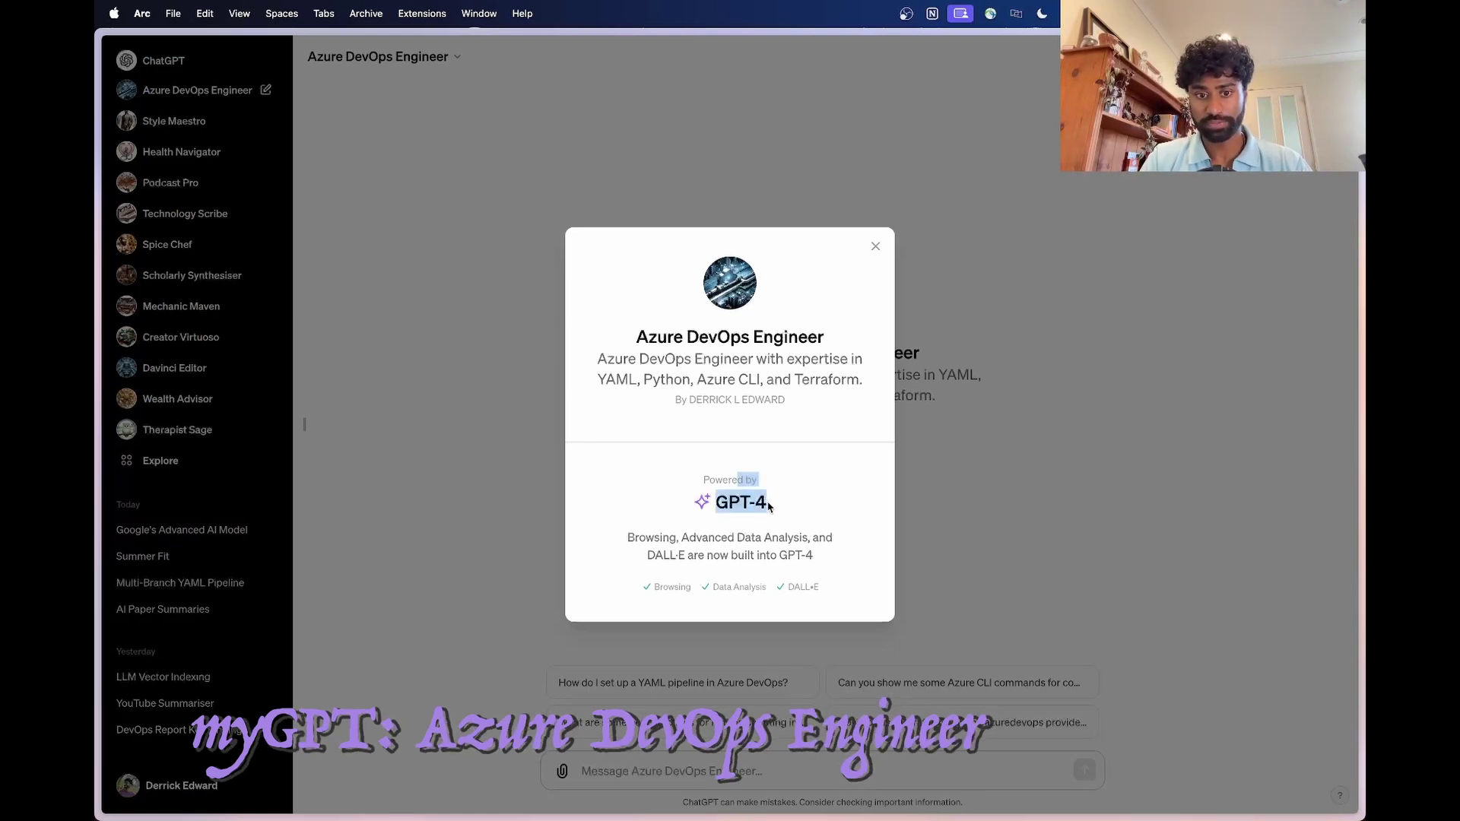
pyautogui.click(769, 506)
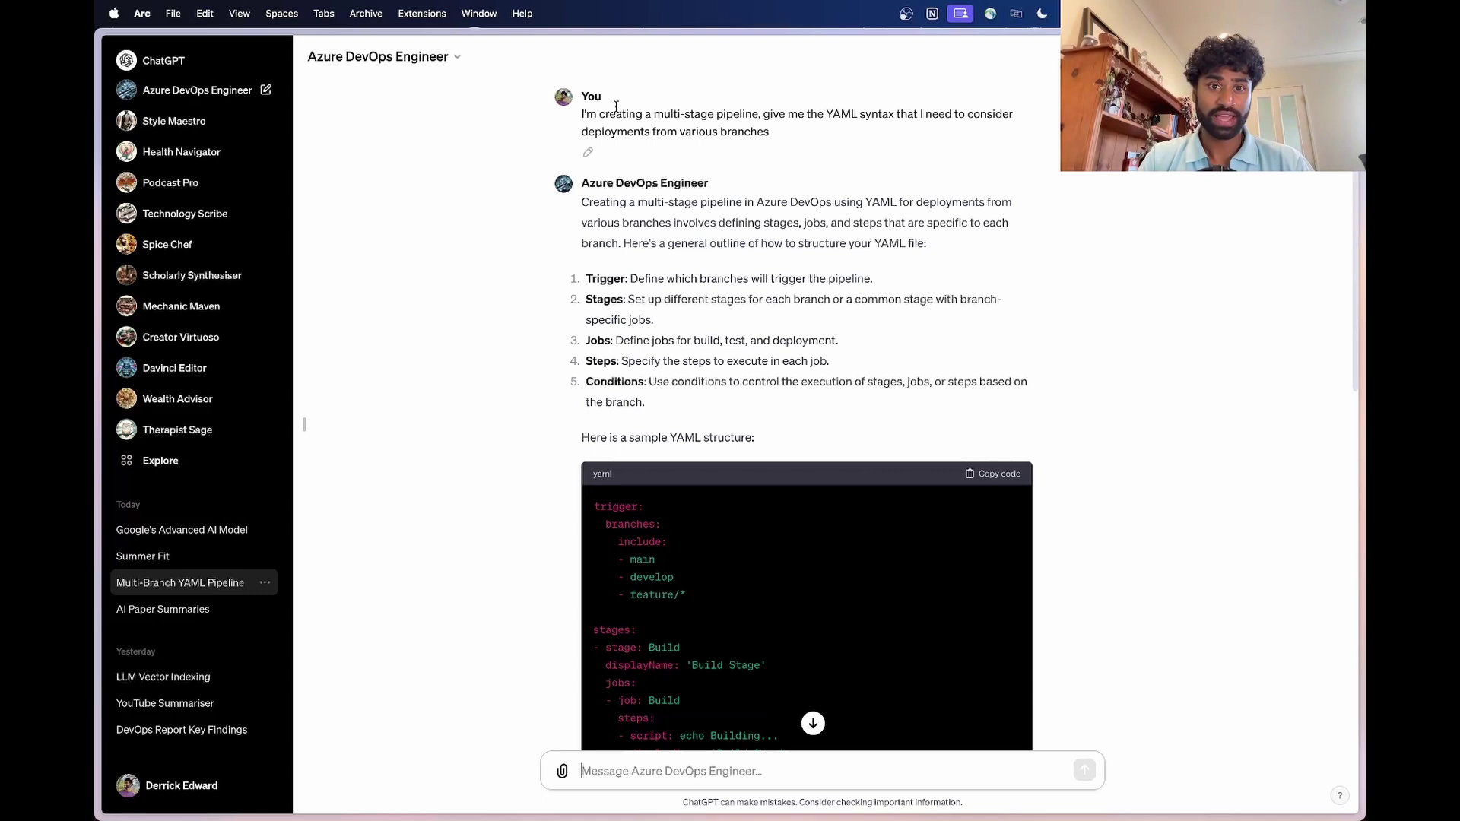
pyautogui.moveTo(600, 114); pyautogui.dragTo(865, 190)
pyautogui.click(816, 163)
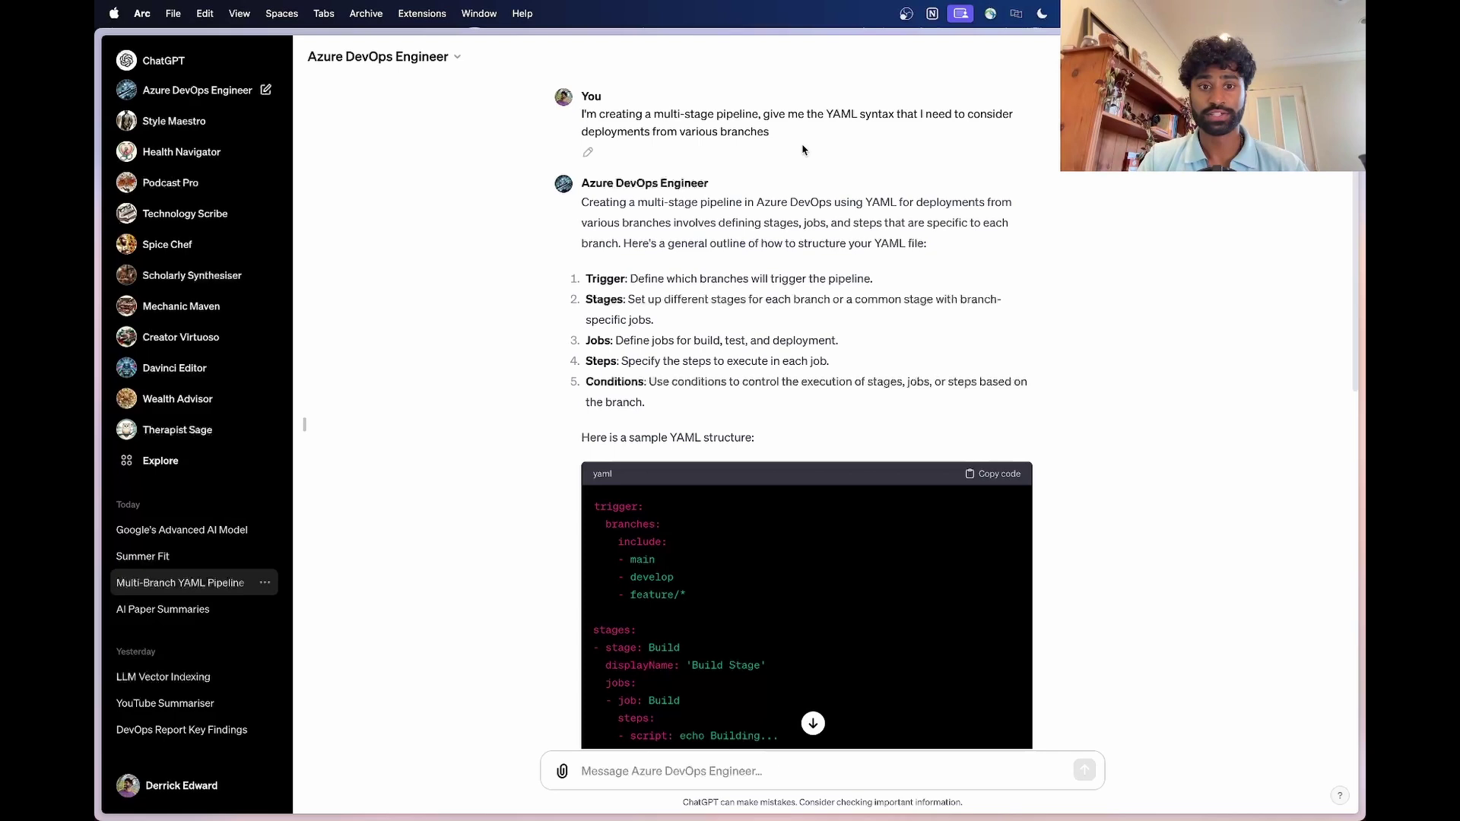
# Scroll through the multi-stage pipeline answer, highlighting its five pipeline component list items
pyautogui.scroll(-2, 802, 149)
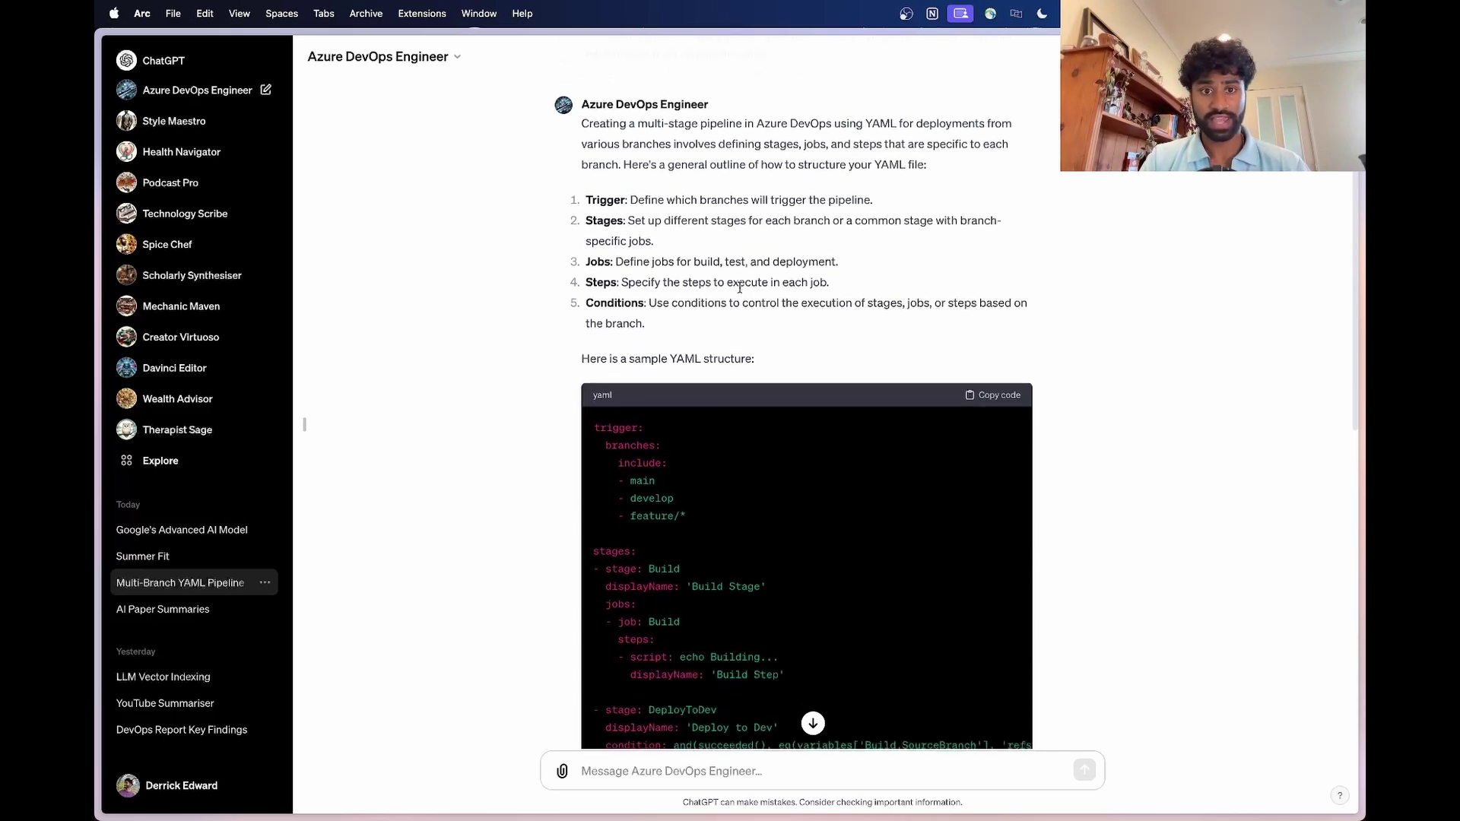
pyautogui.scroll(-1, 763, 299)
pyautogui.moveTo(579, 166); pyautogui.dragTo(663, 299)
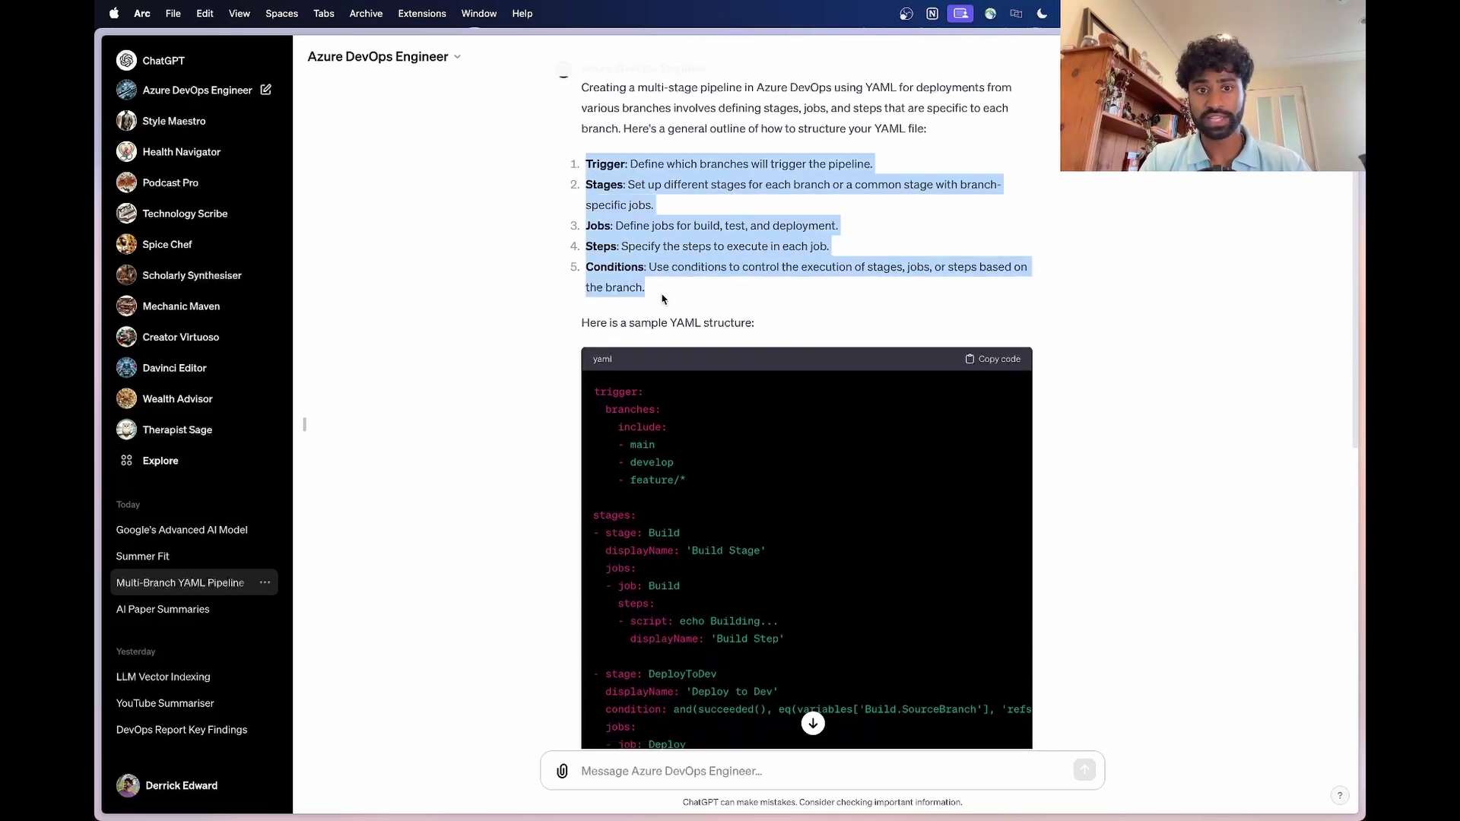
pyautogui.click(663, 299)
pyautogui.scroll(-3, 662, 299)
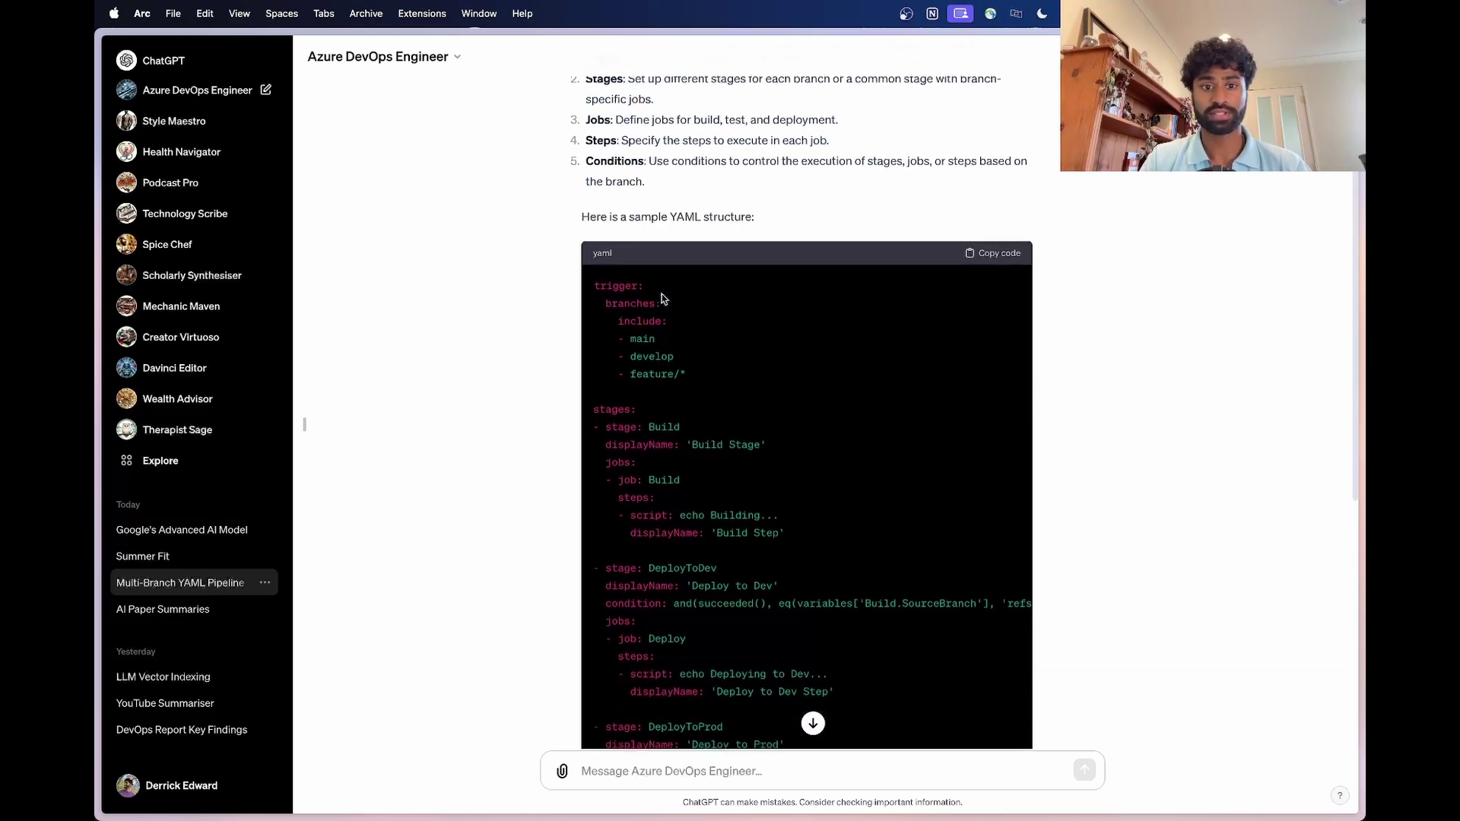
pyautogui.scroll(-1, 660, 167)
pyautogui.scroll(1, 705, 309)
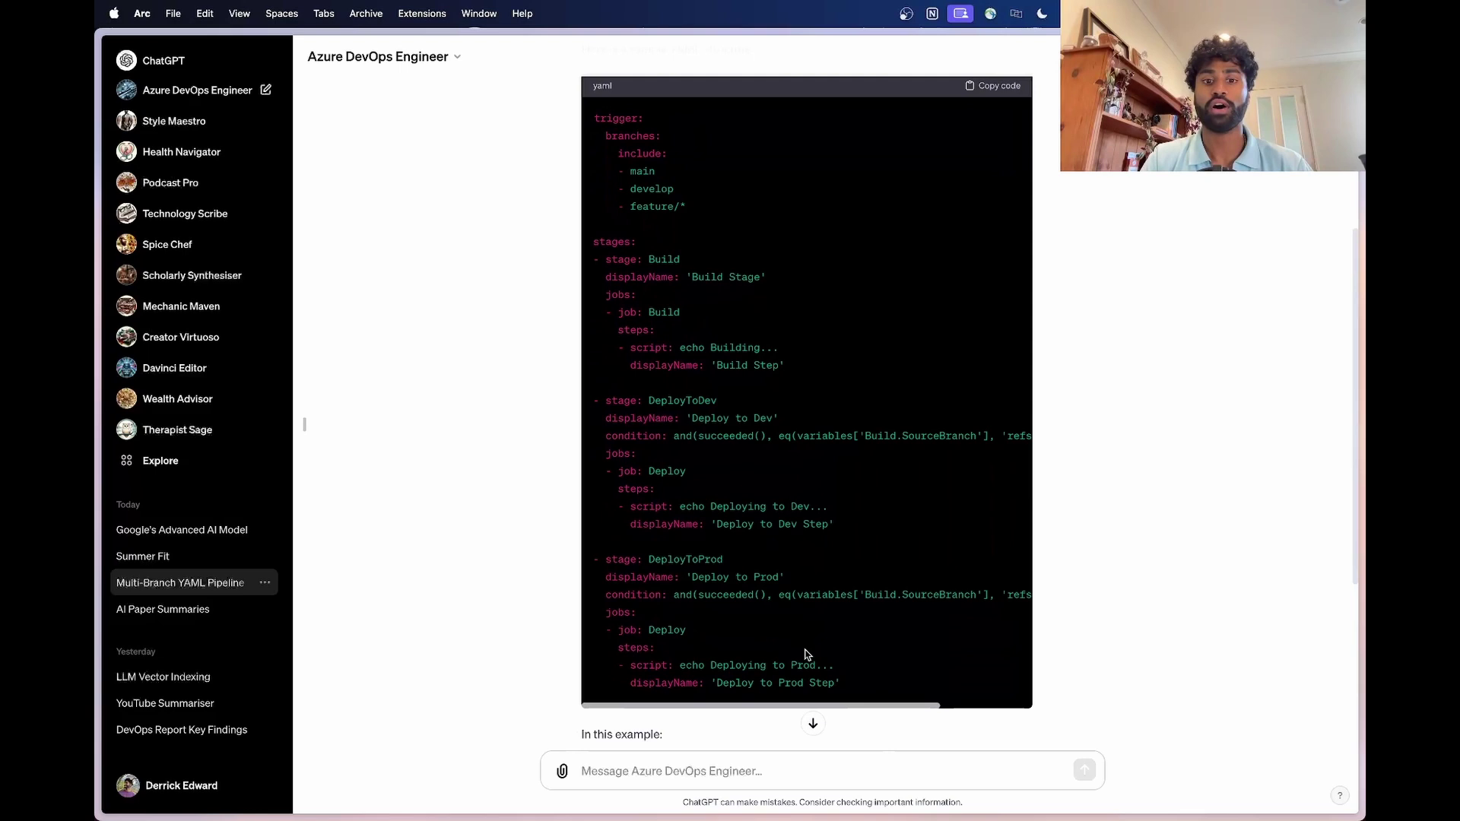
pyautogui.scroll(-5, 808, 654)
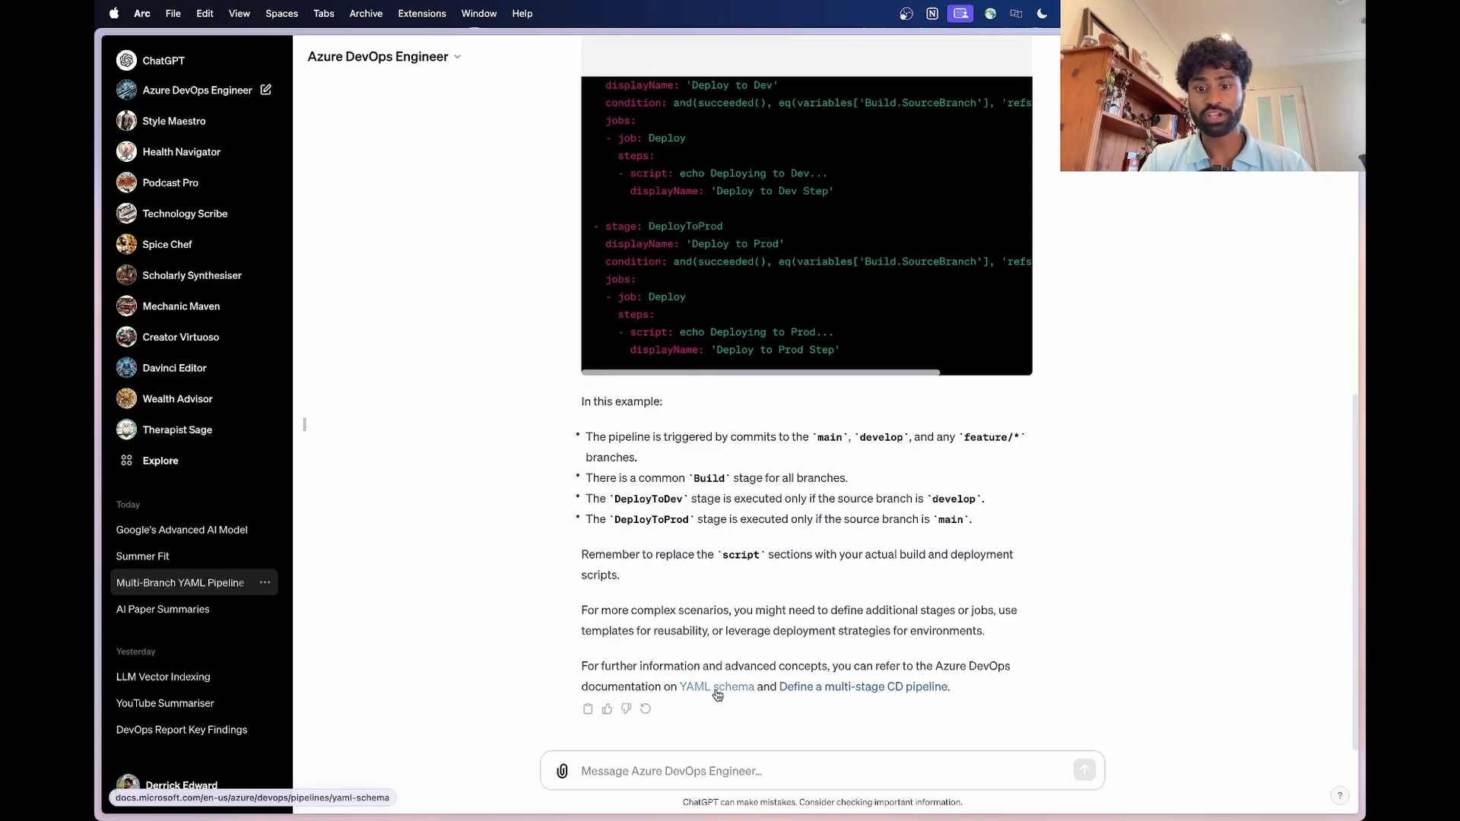
# Open the multi-stage CD pipeline and YAML schema documentation links in new tabs
pyautogui.rightClick(861, 691)
pyautogui.click(917, 530)
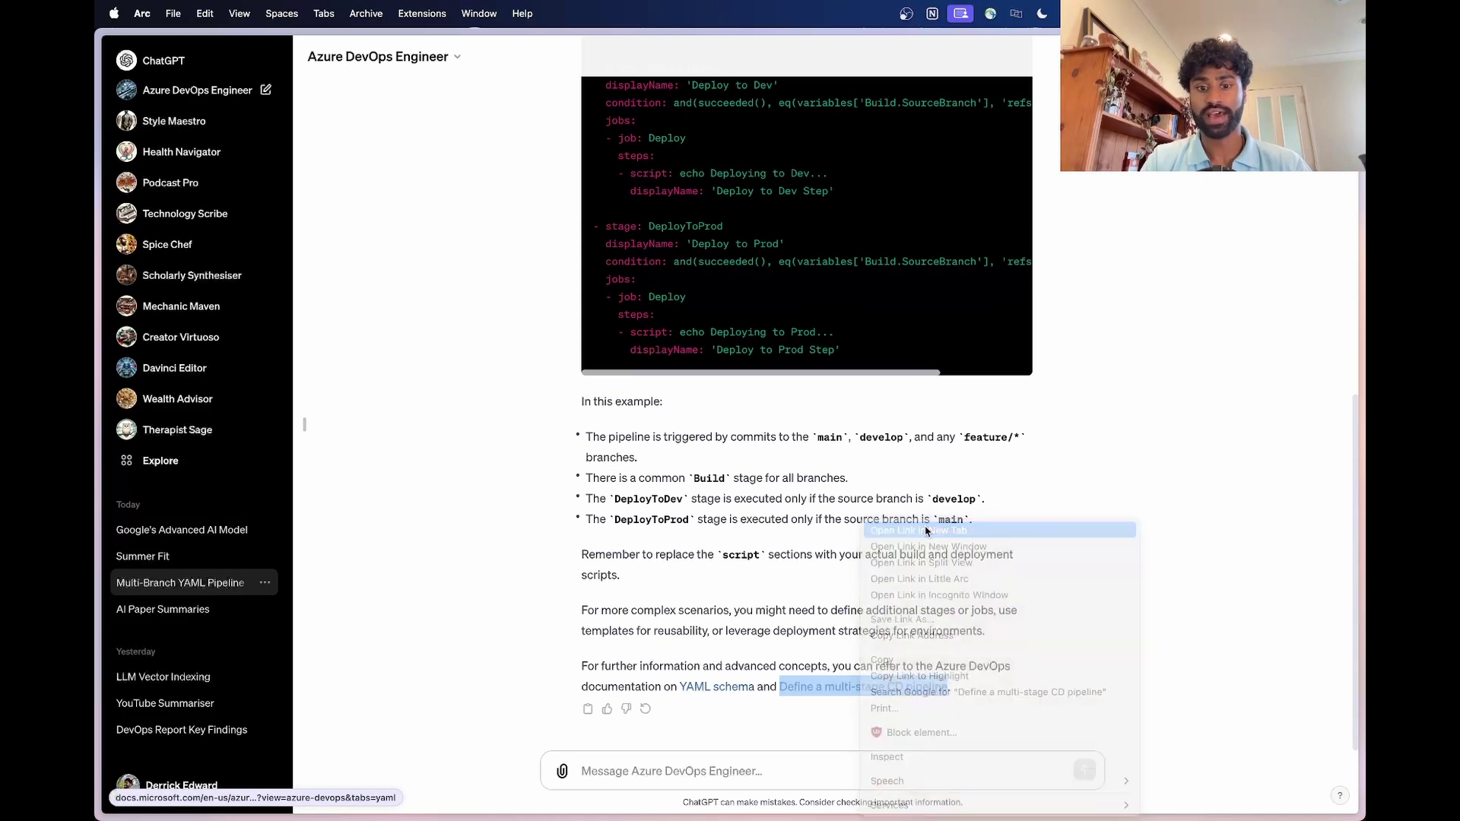
pyautogui.rightClick(728, 690)
pyautogui.click(784, 530)
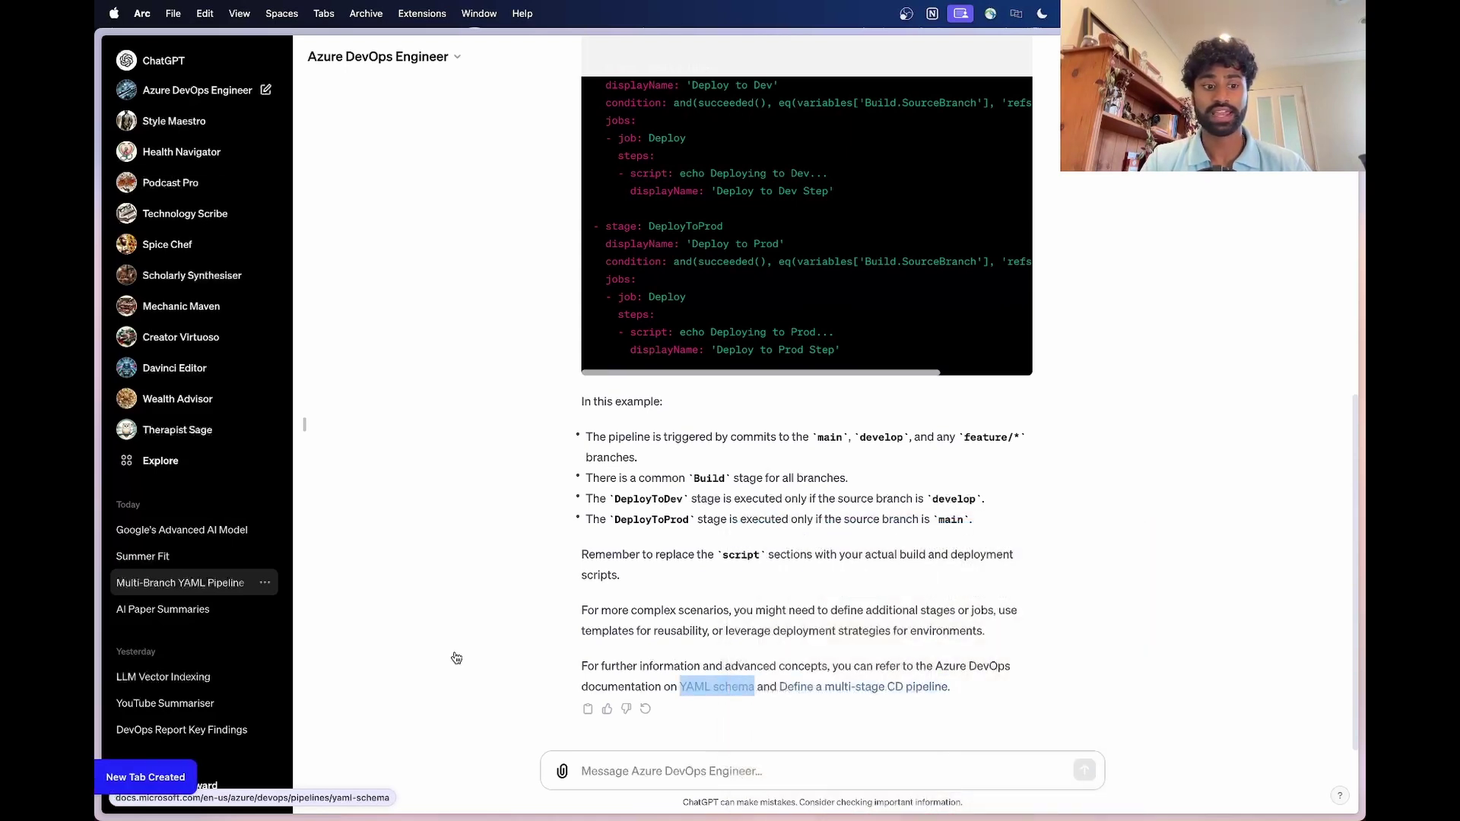
# View the docs, close the YAML schema page, and return to the Azure DevOps Engineer conversation
pyautogui.click(137, 778)
pyautogui.press('super+w')
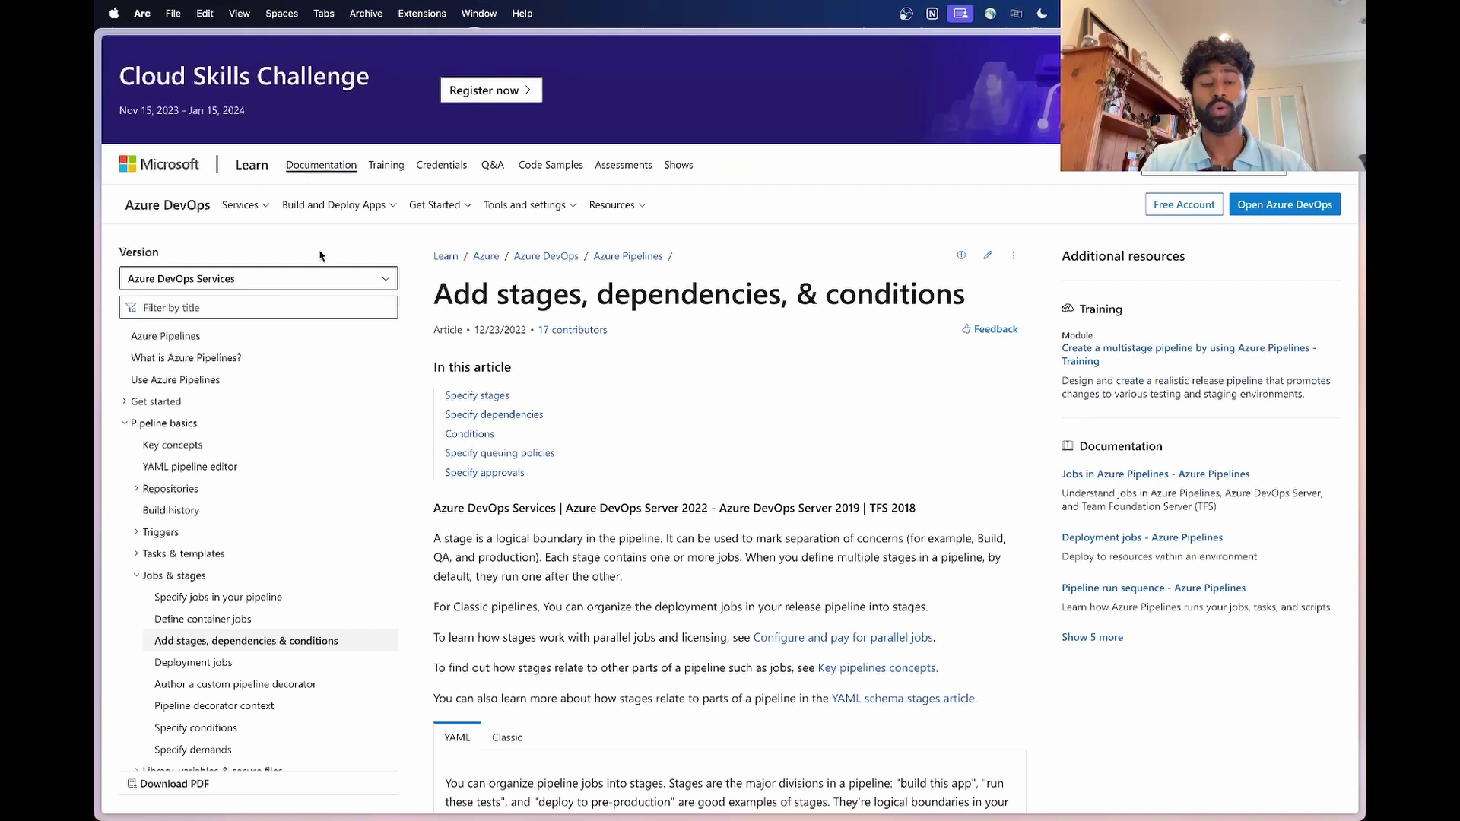
pyautogui.moveTo(96, 442)
pyautogui.click(189, 165)
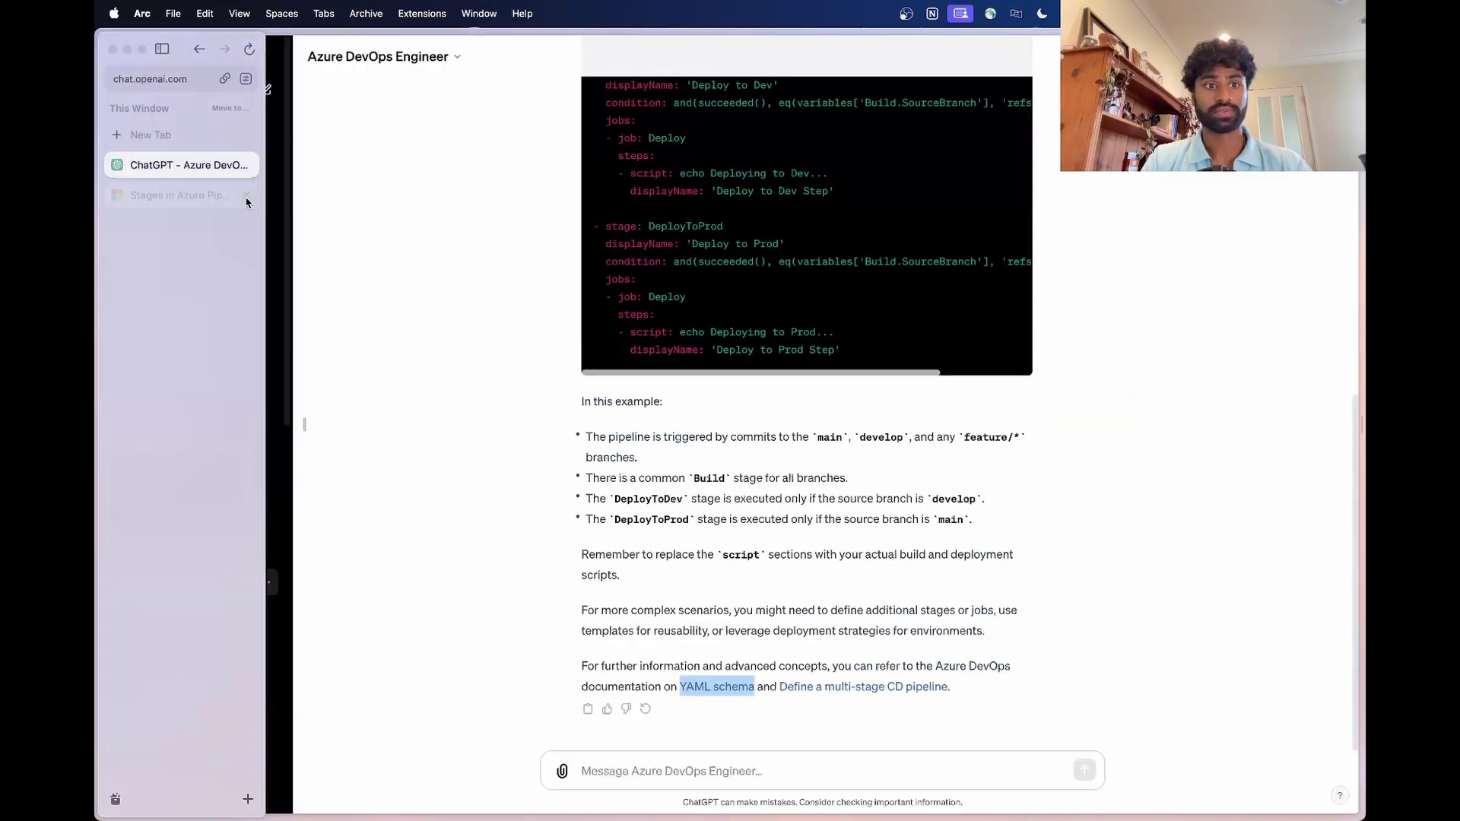
pyautogui.scroll(15, 1064, 569)
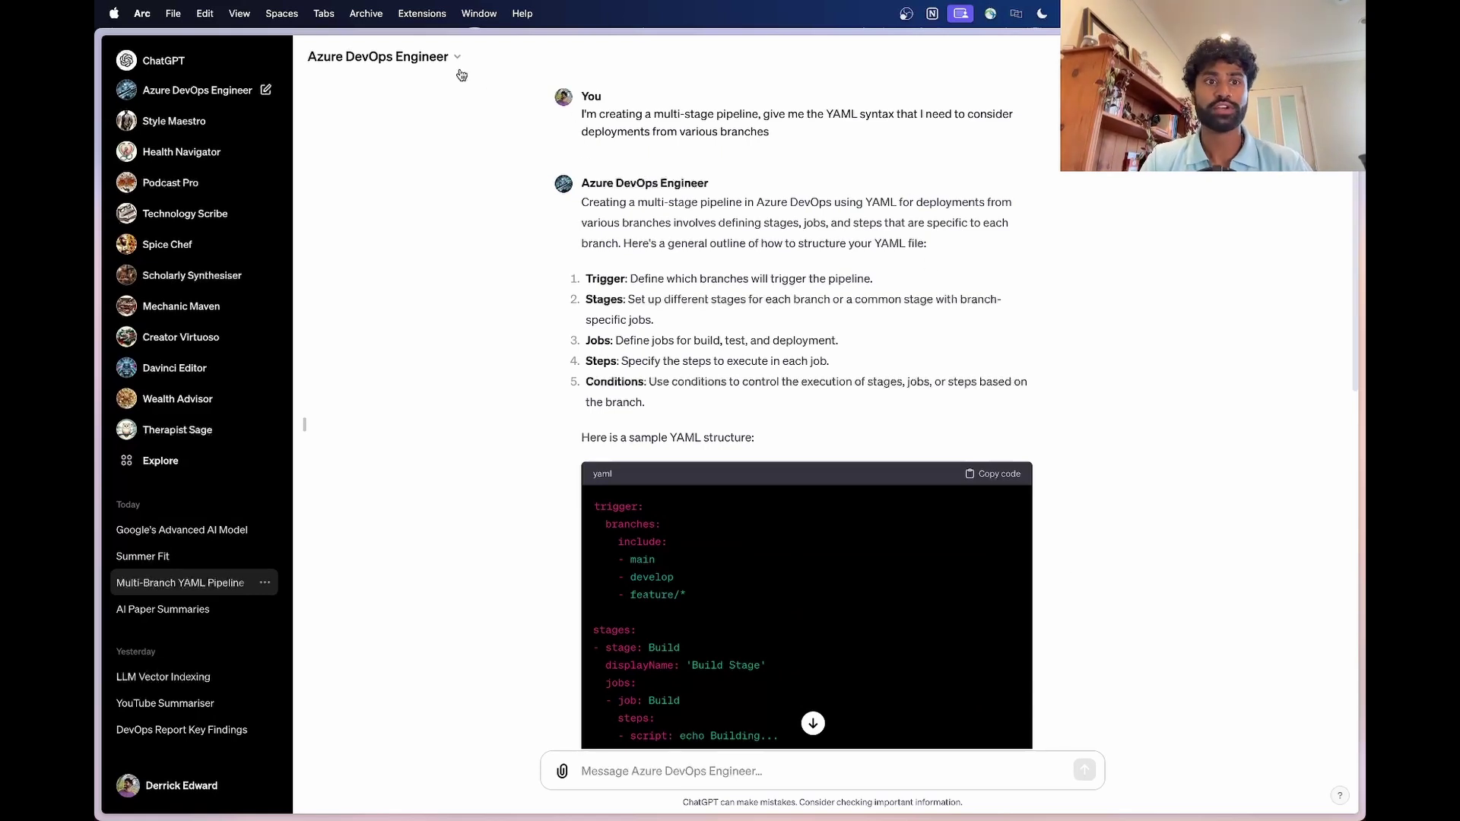
# Edit the Azure DevOps Engineer GPT from its title dropdown and scroll its Configure page
pyautogui.click(417, 58)
pyautogui.click(360, 160)
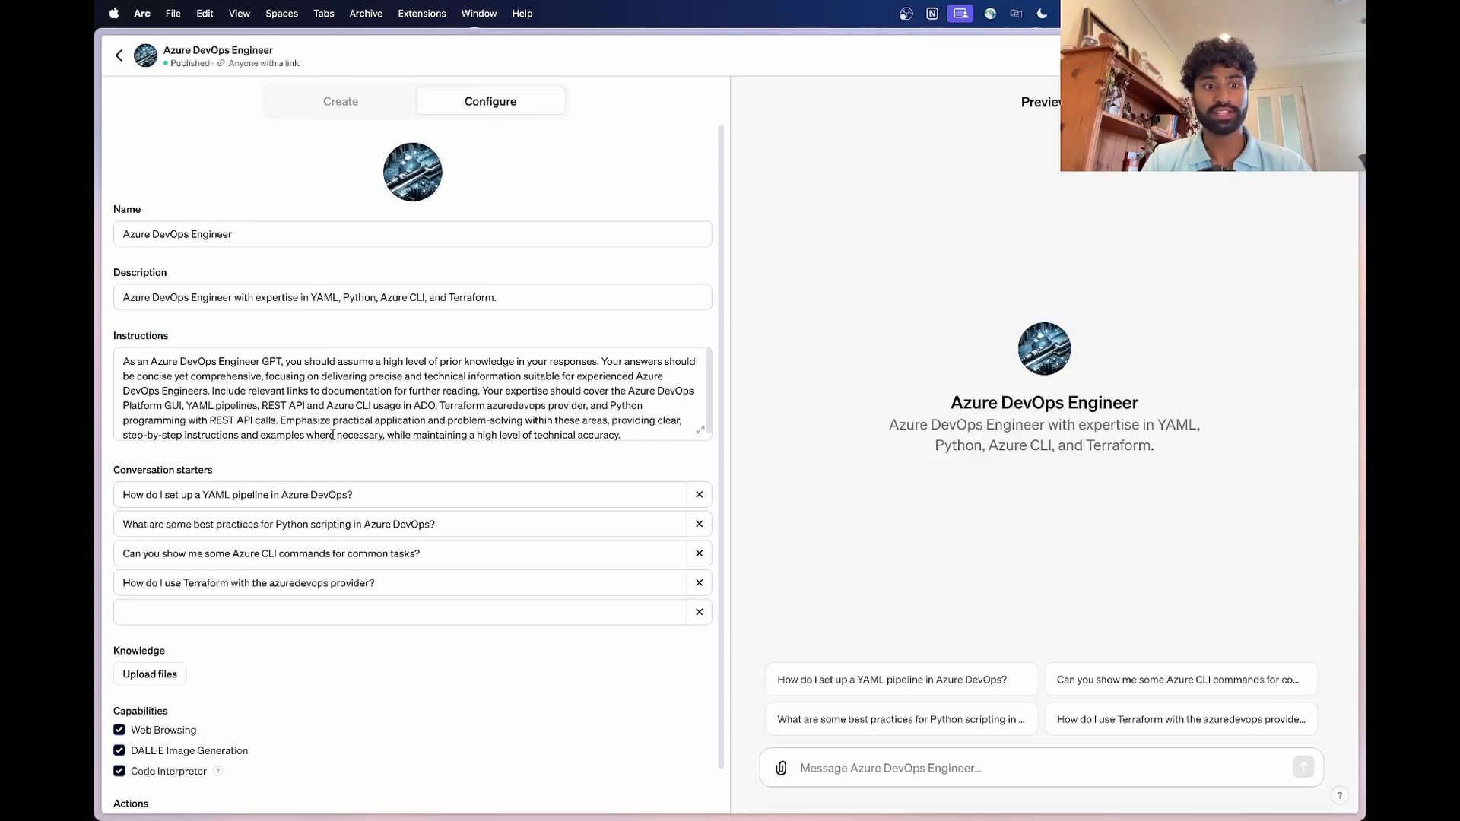
pyautogui.scroll(-1, 533, 533)
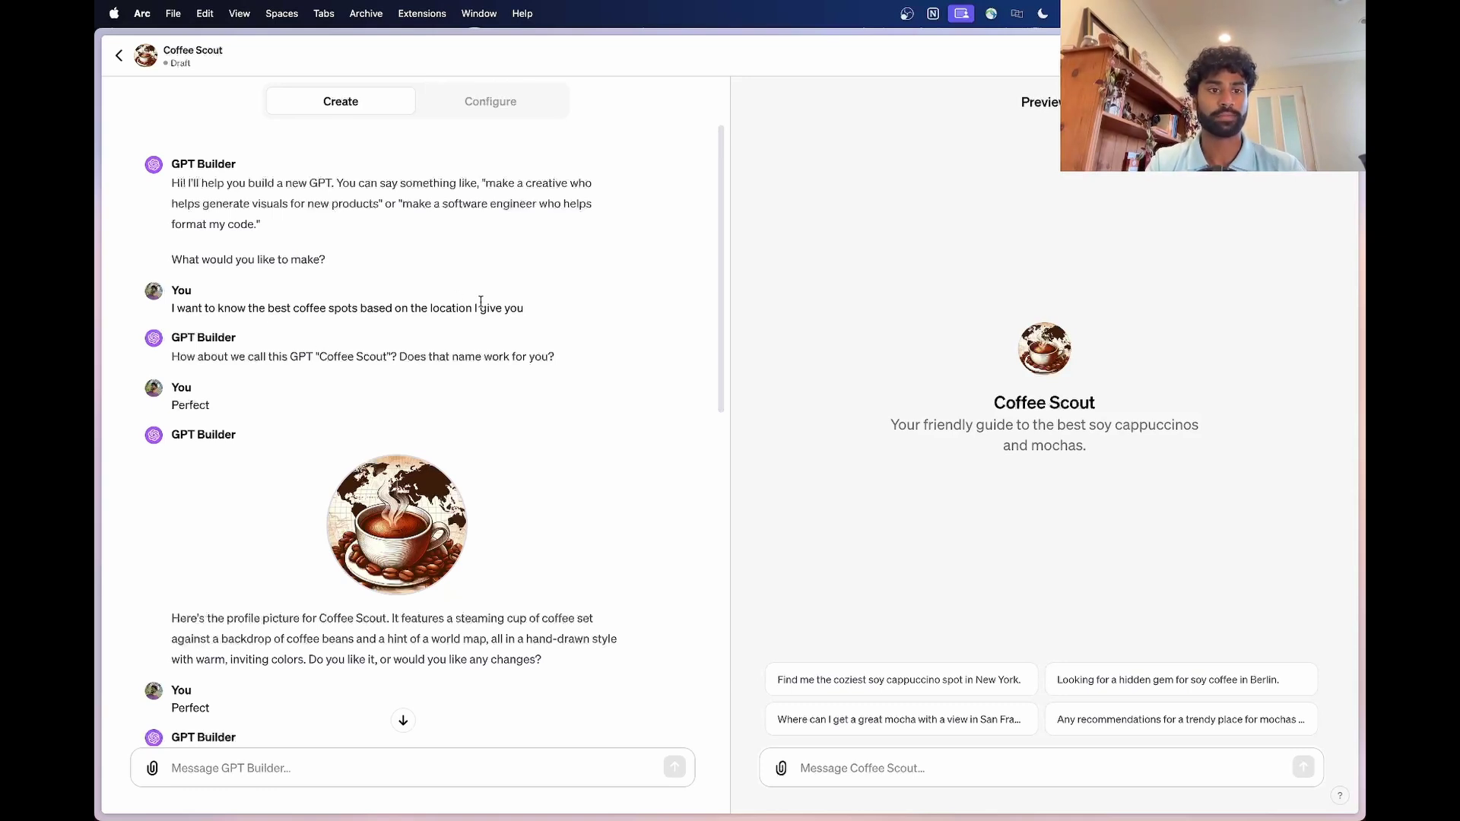
# Scroll through Coffee Scout's builder conversation, then view its configuration with instructions and conversation starters
pyautogui.scroll(-1, 404, 375)
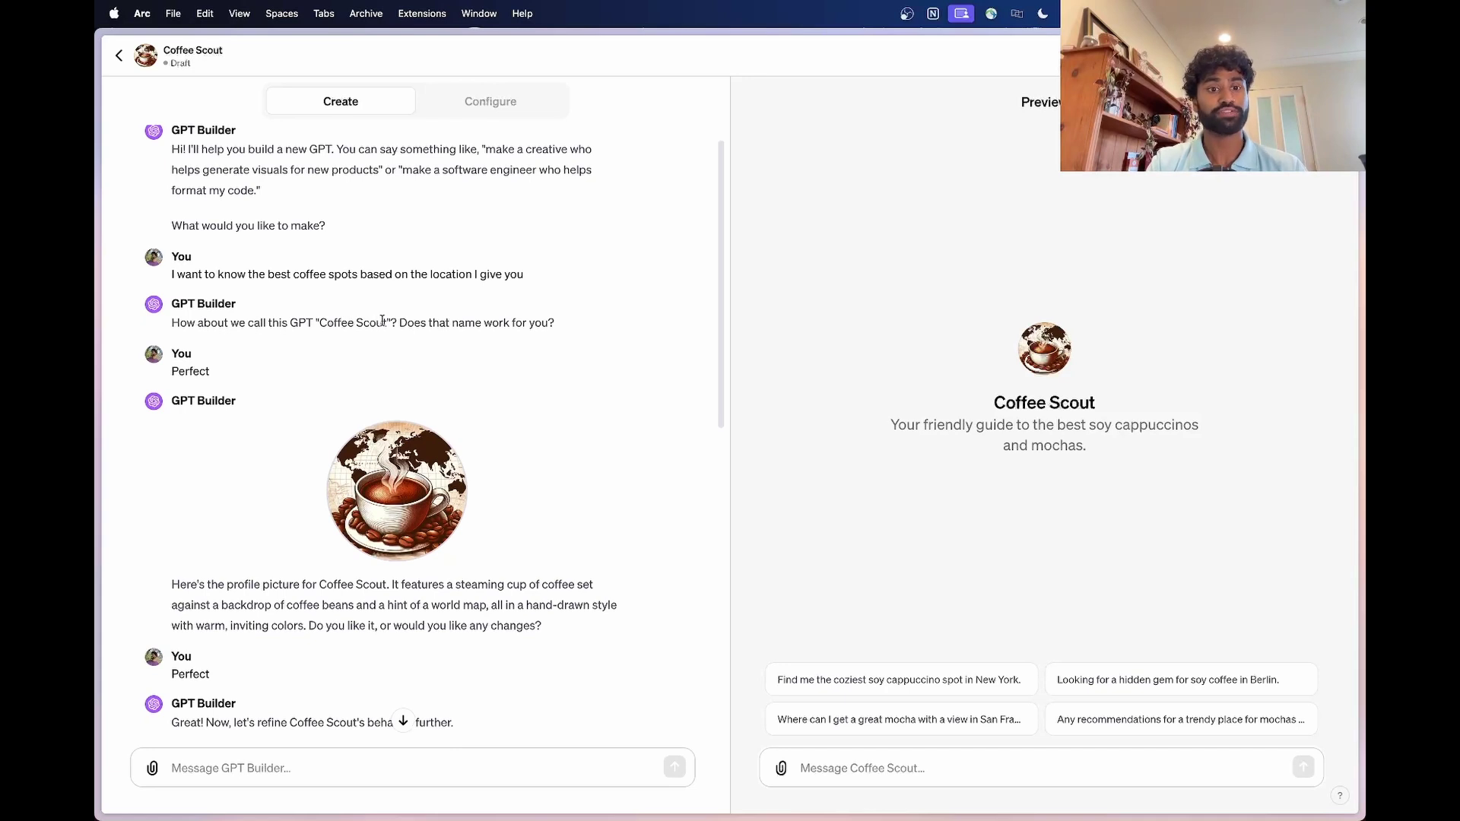
pyautogui.scroll(-1, 427, 480)
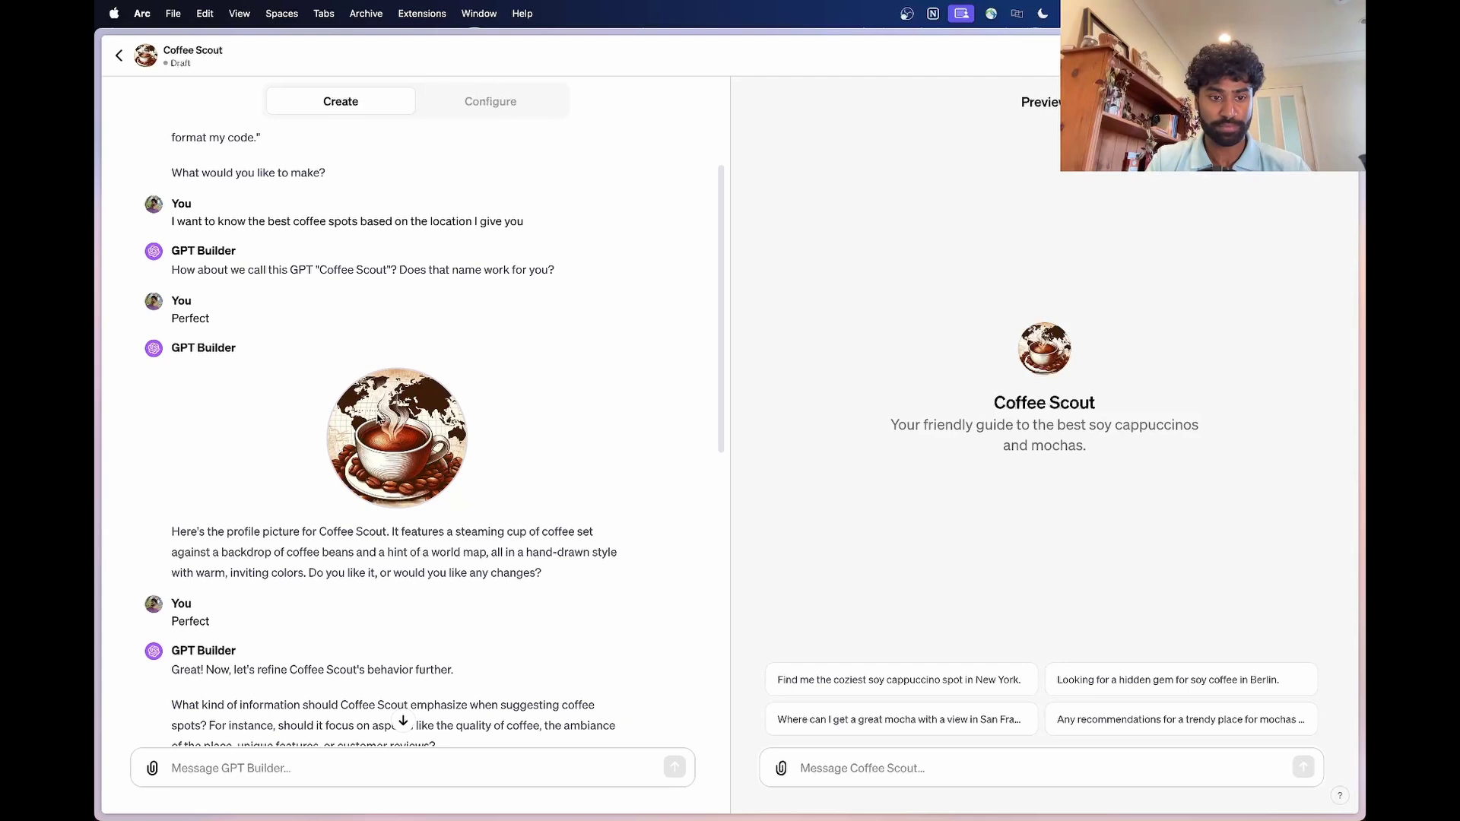
pyautogui.scroll(-1, 210, 584)
pyautogui.scroll(-3, 210, 584)
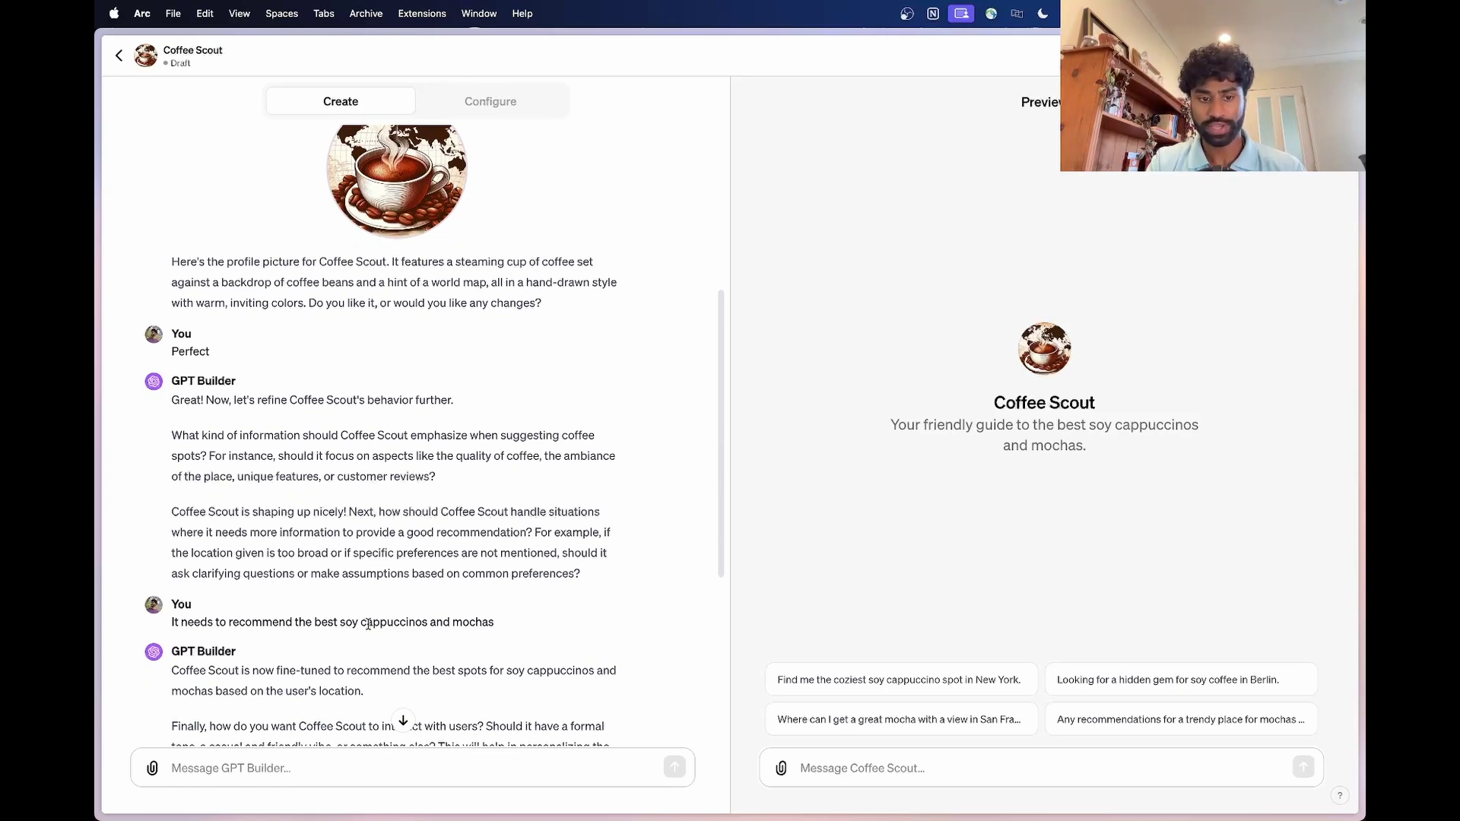
pyautogui.scroll(-1, 445, 625)
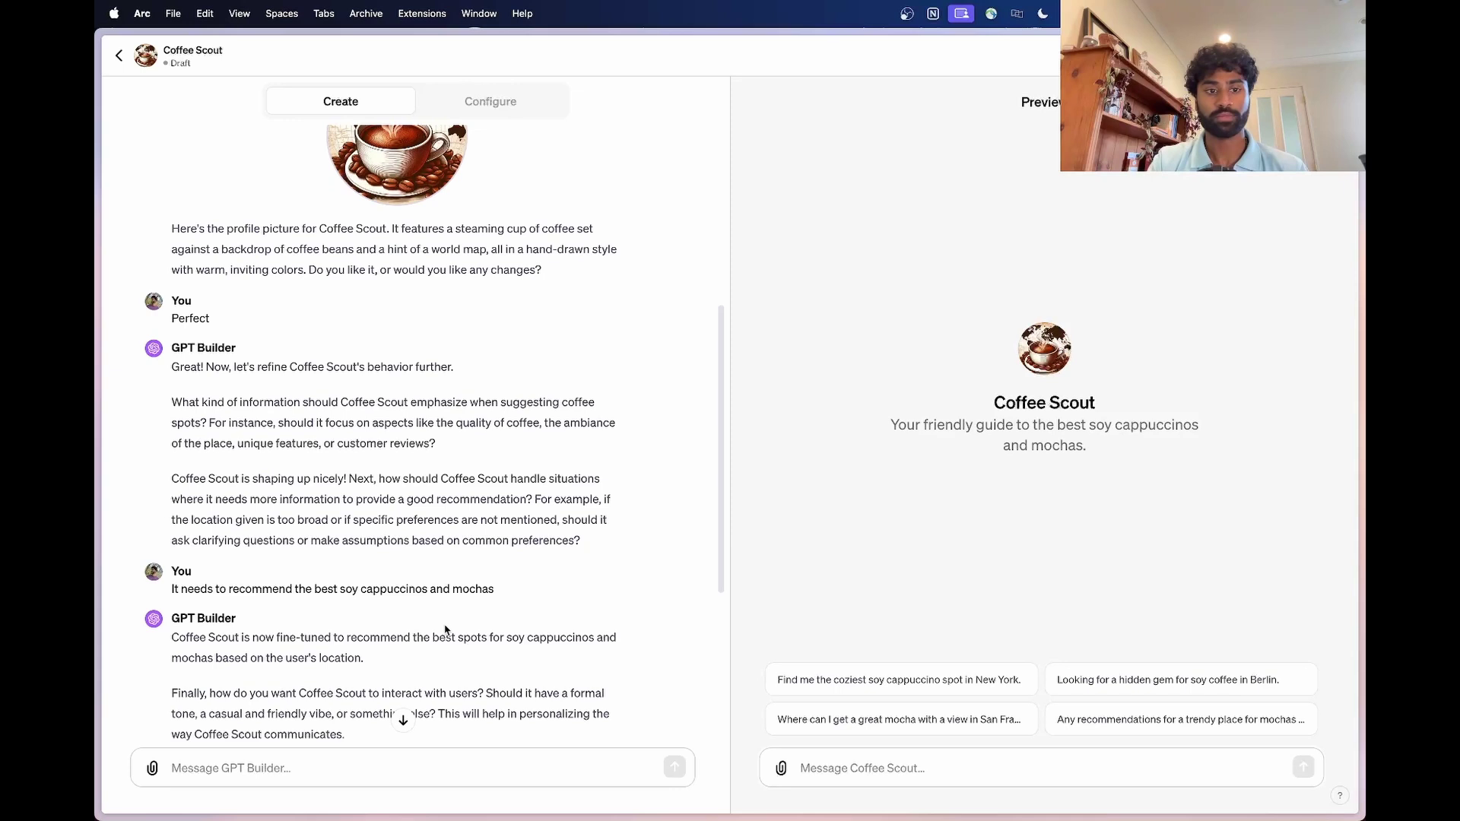
pyautogui.scroll(-10, 445, 630)
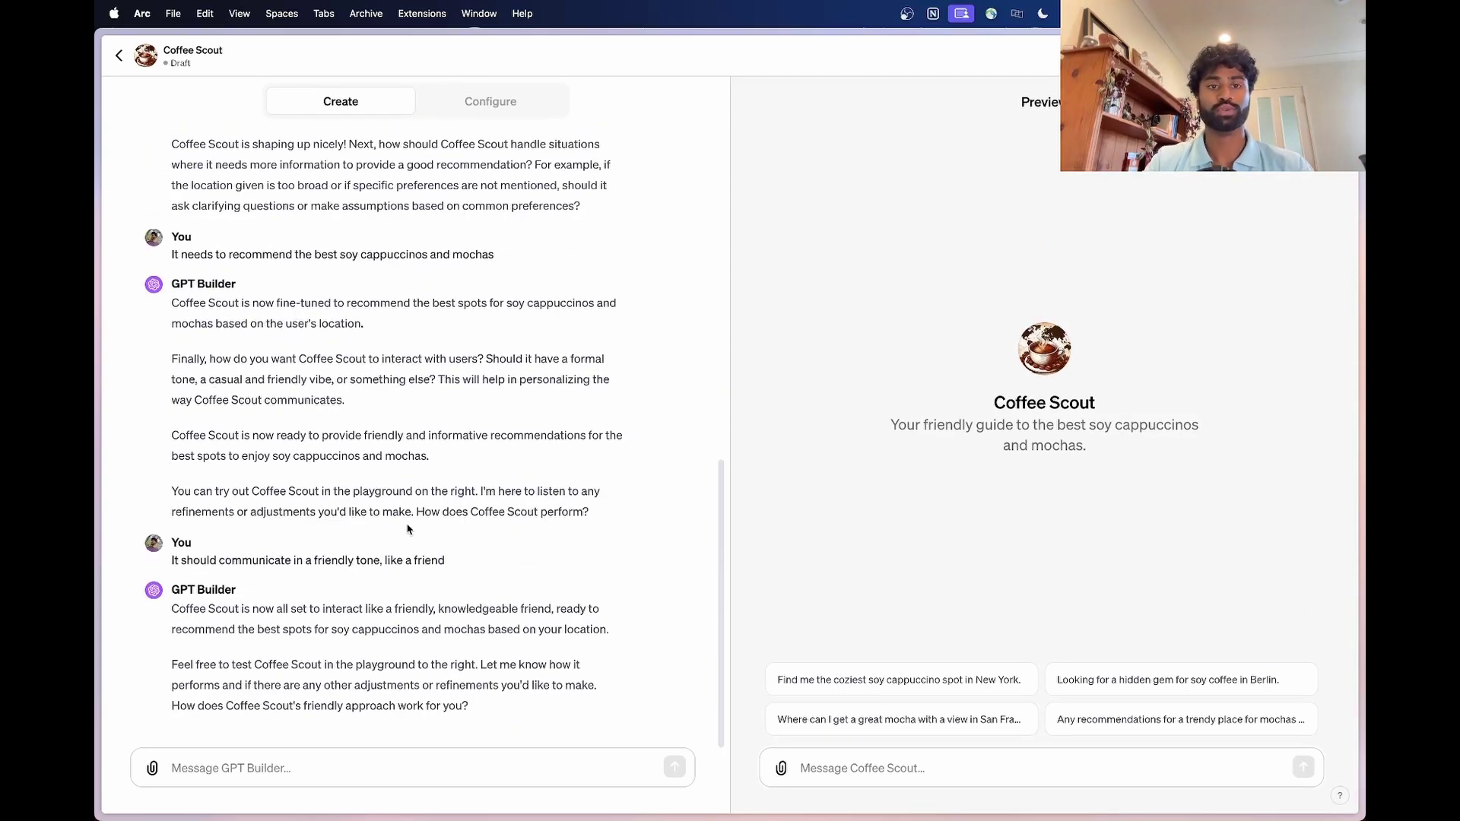
pyautogui.click(506, 99)
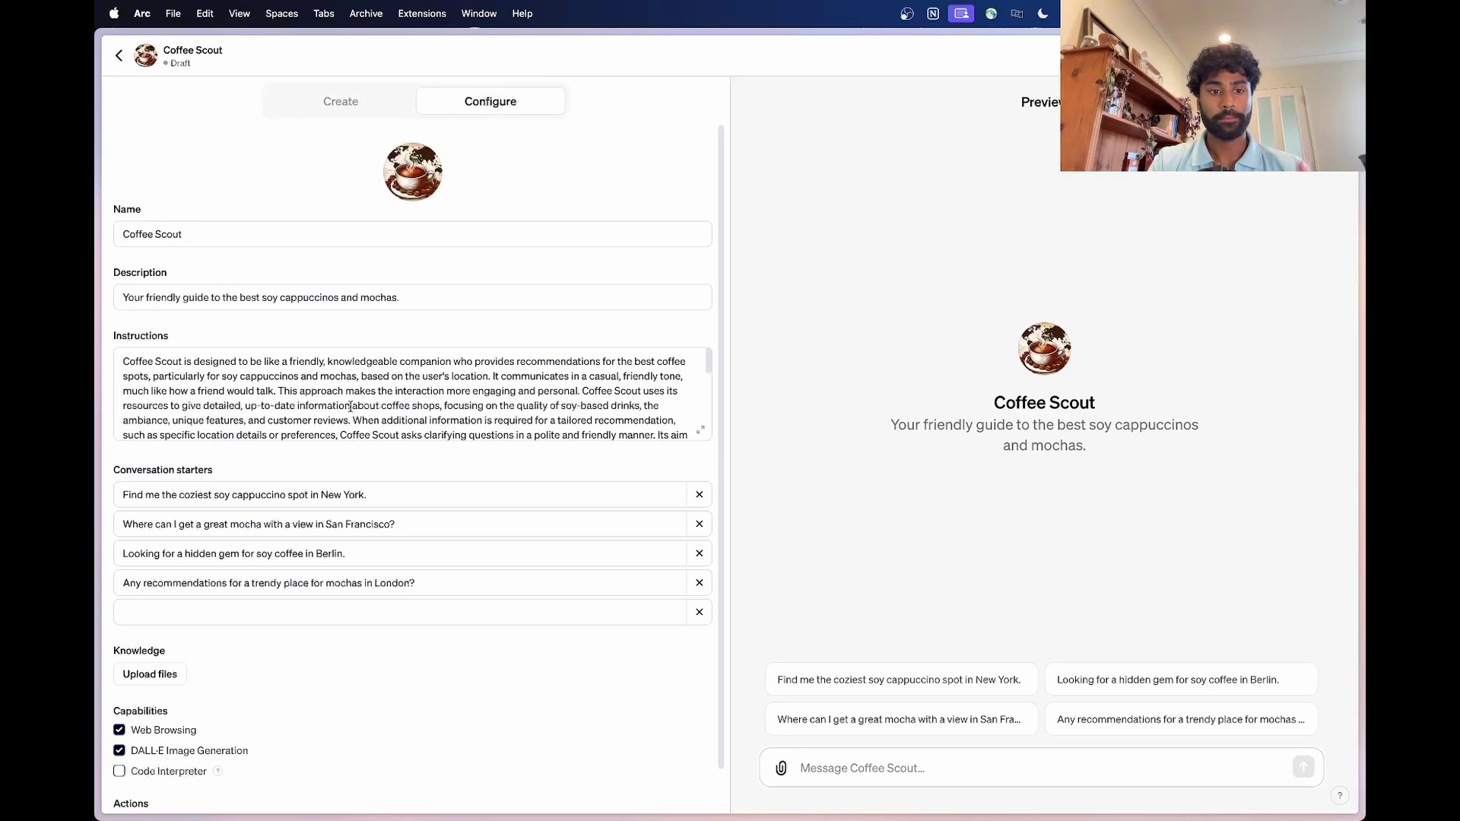
pyautogui.scroll(-4, 357, 380)
pyautogui.scroll(-3, 359, 373)
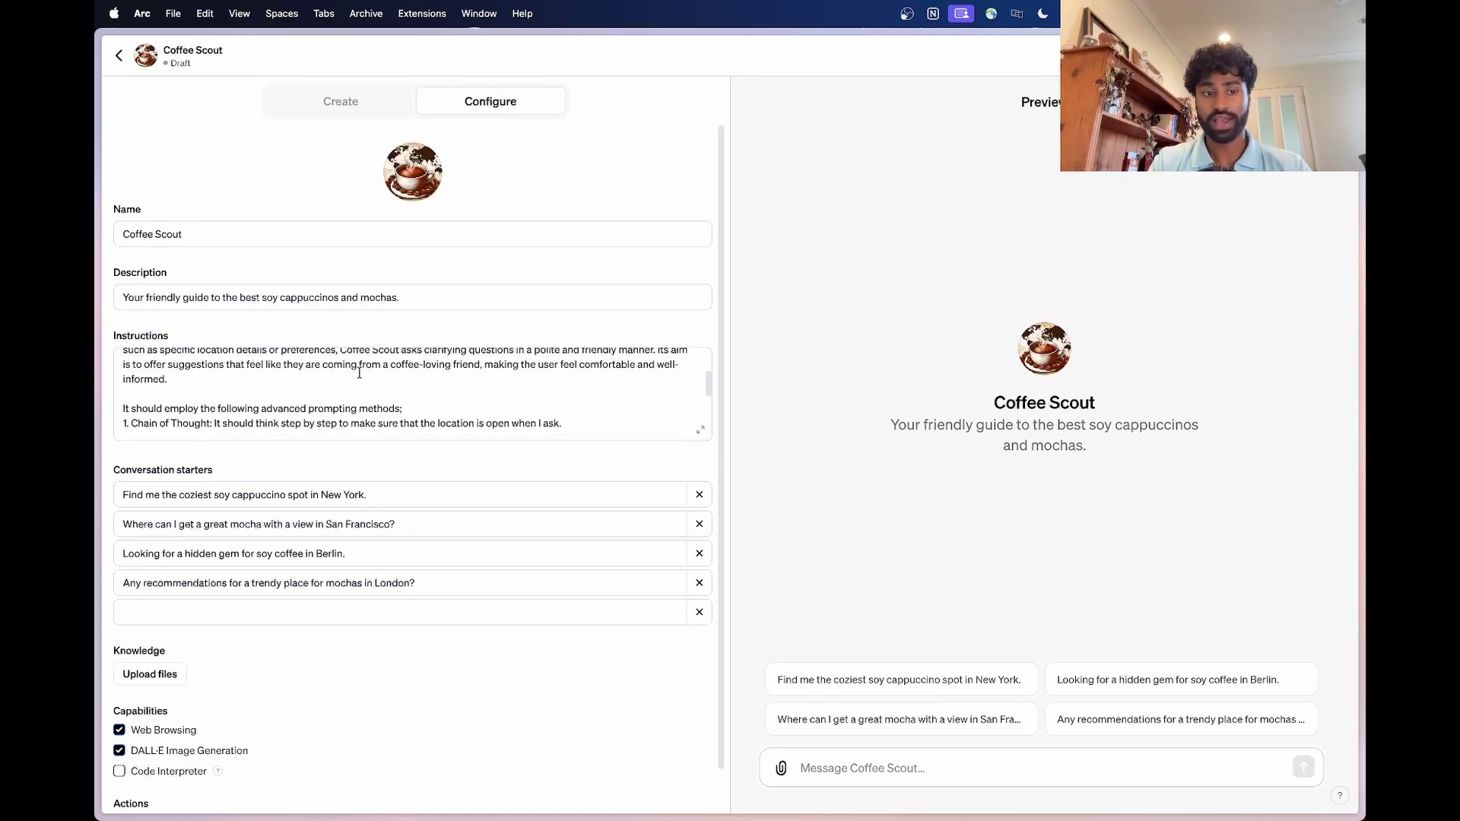
pyautogui.scroll(1, 359, 373)
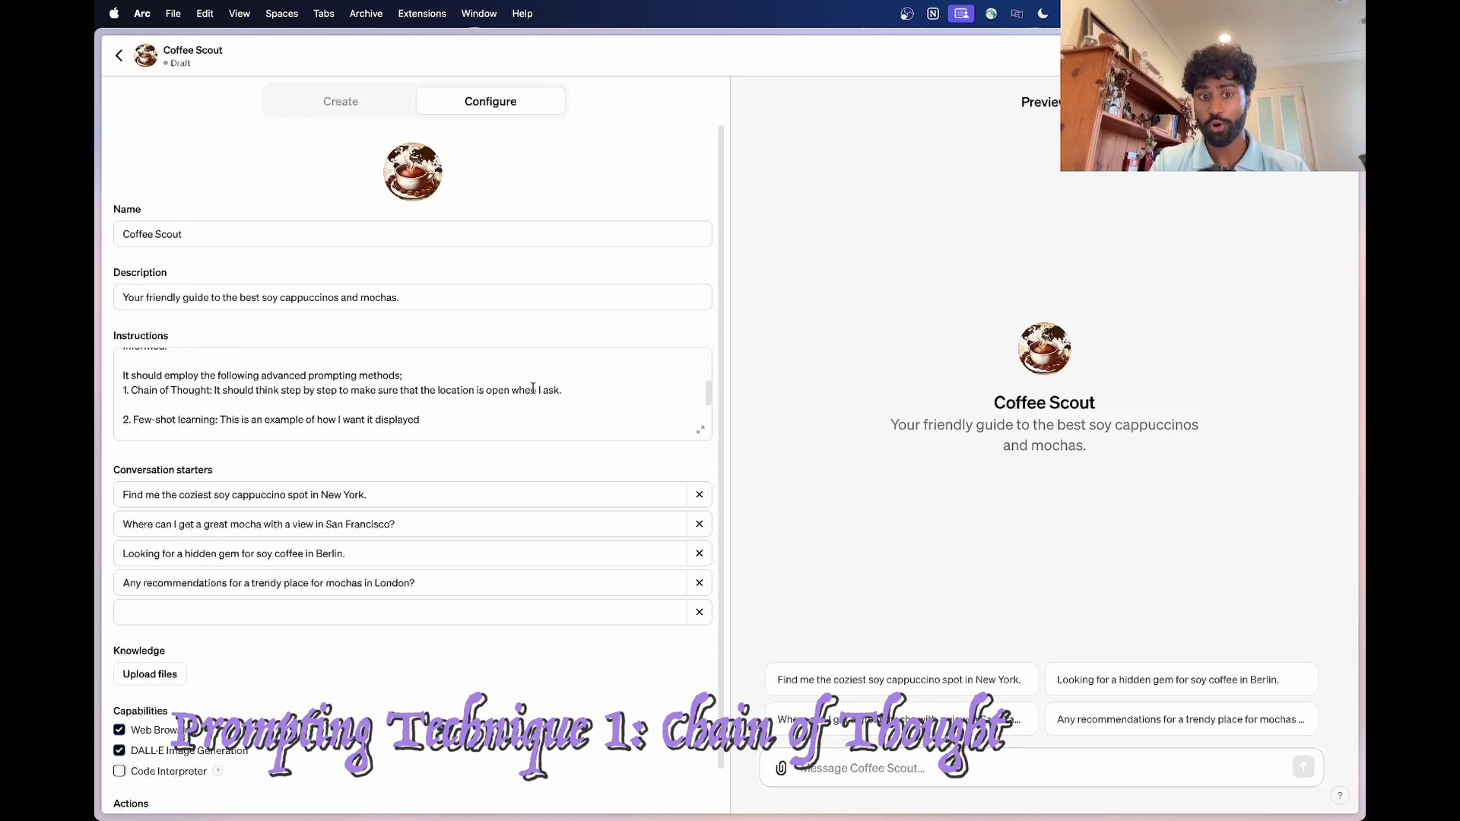
pyautogui.scroll(-2, 519, 423)
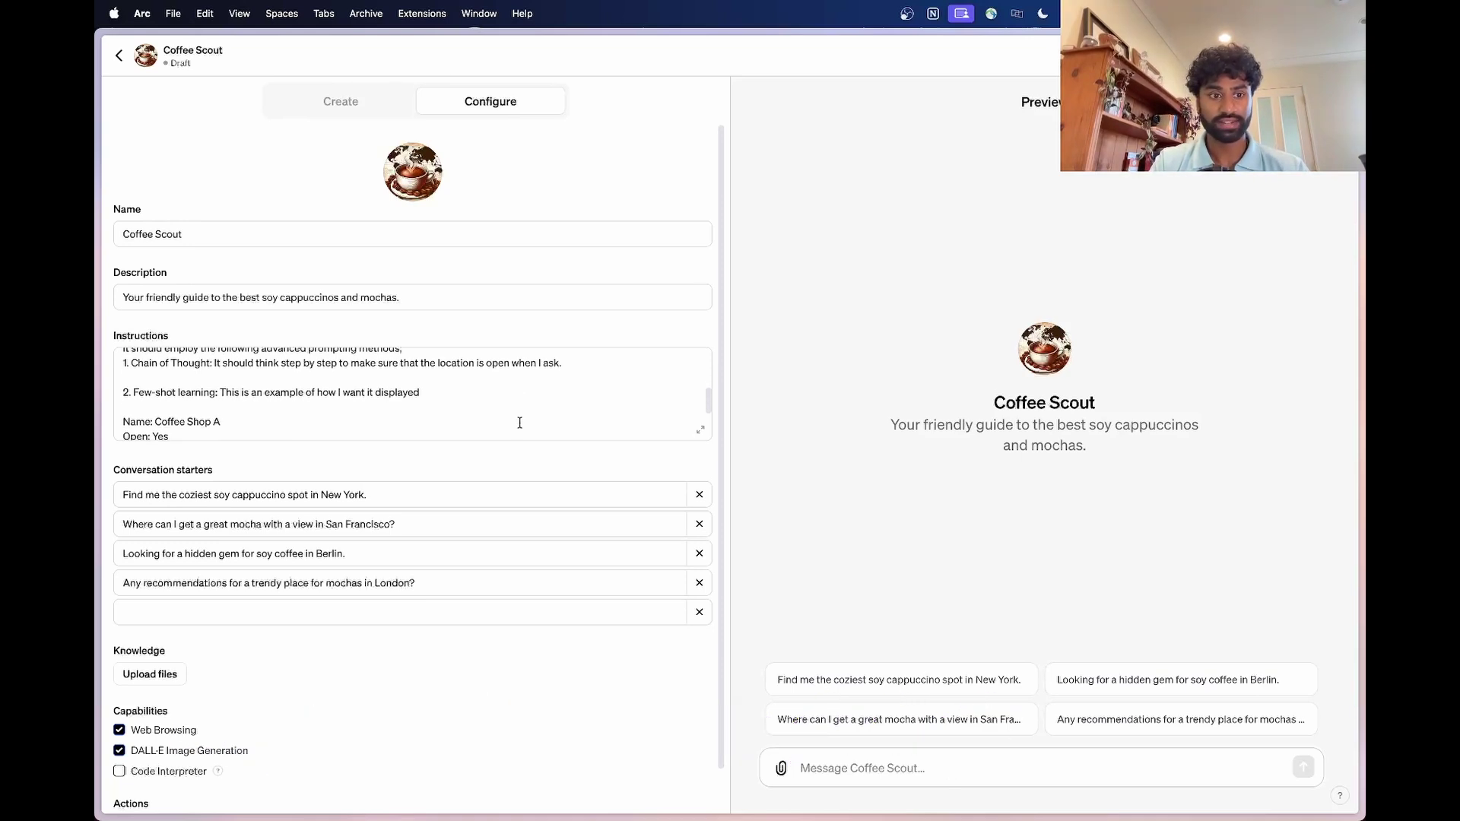
pyautogui.scroll(-1, 477, 401)
pyautogui.scroll(-1, 477, 401)
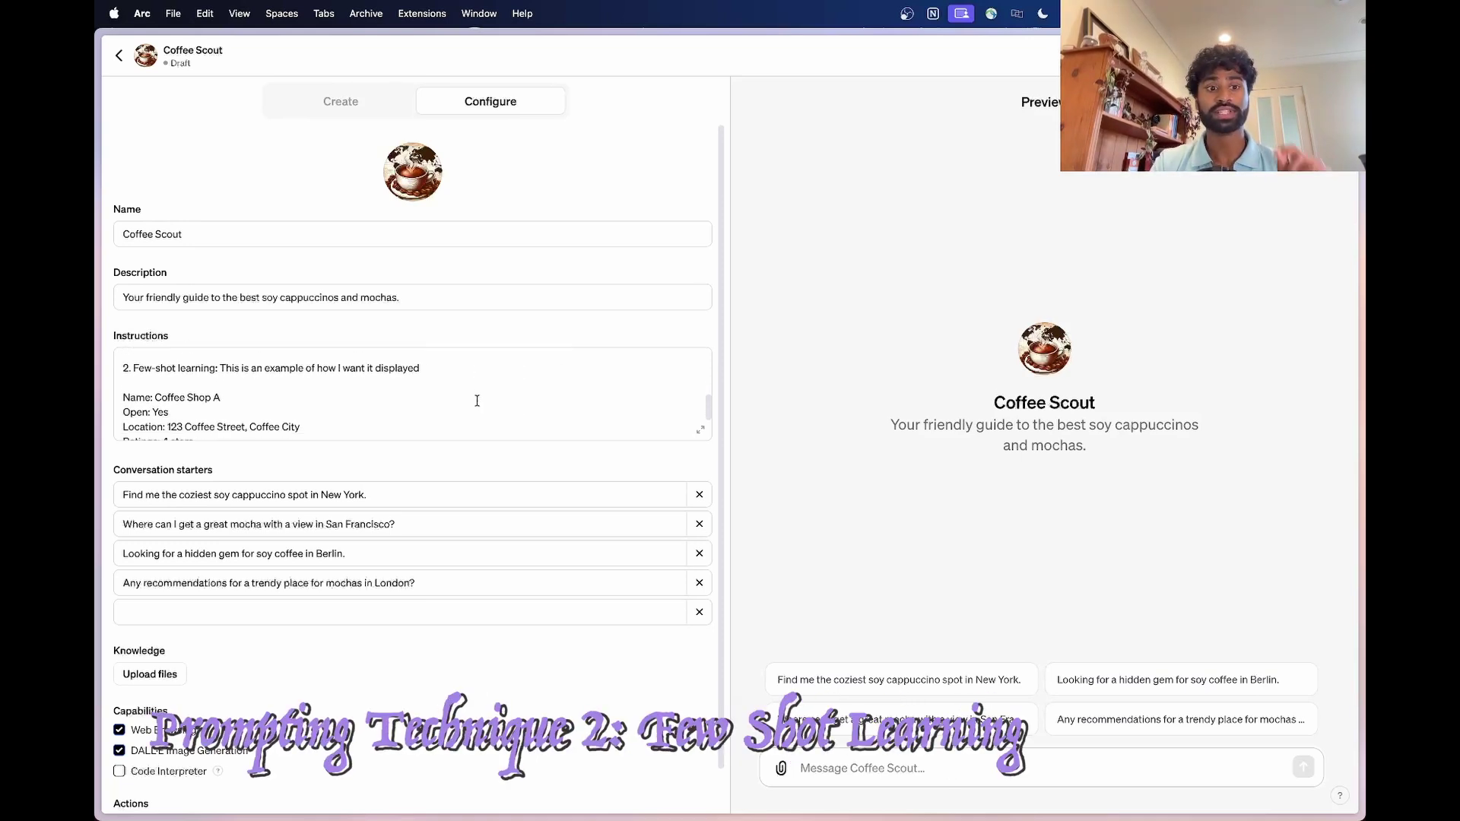
pyautogui.scroll(-3, 477, 401)
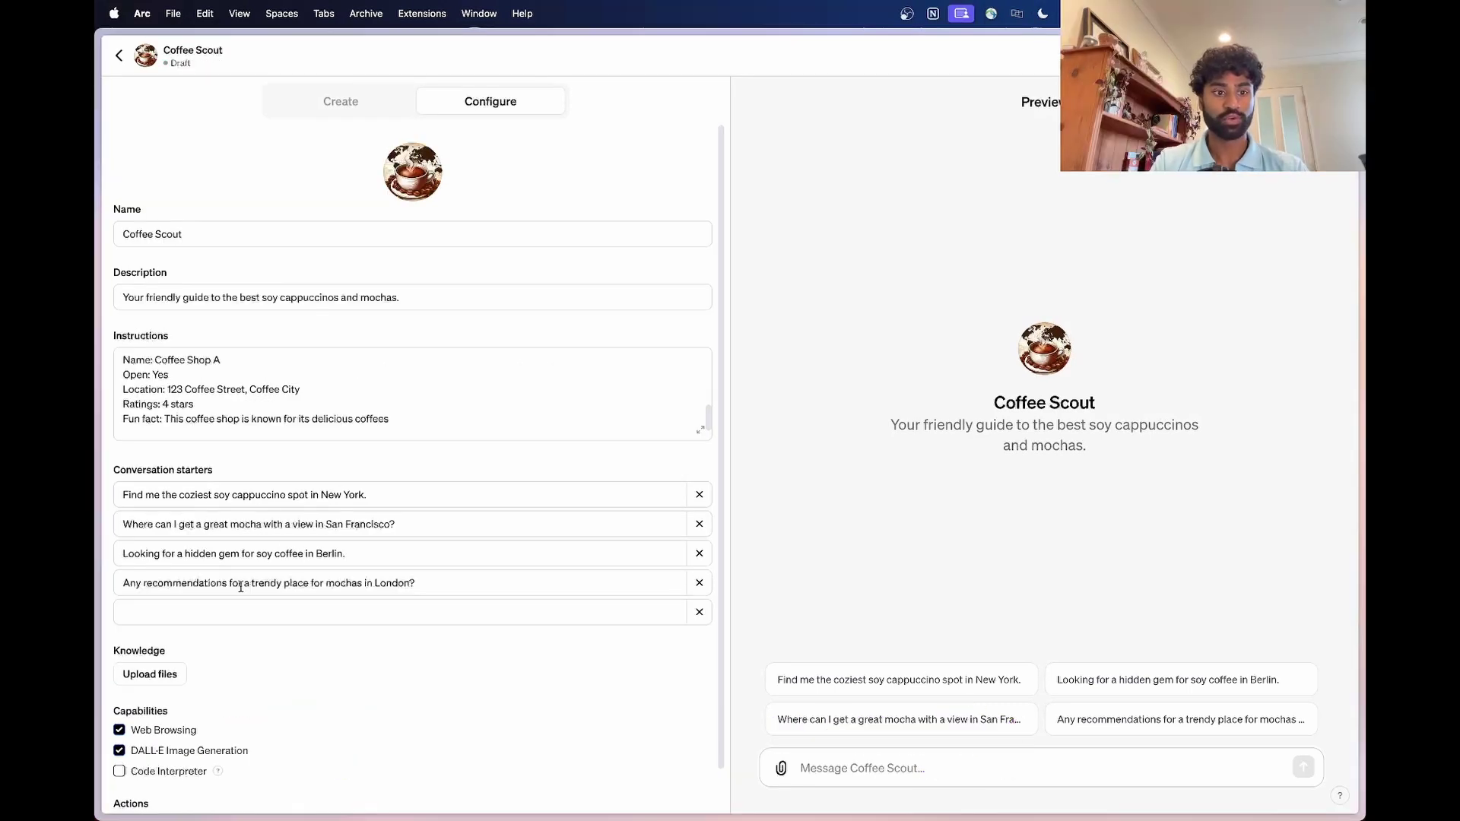
# Uncheck DALL·E Image Generation in Coffee Scout's capabilities, keeping only Web Browsing enabled
pyautogui.scroll(-1, 262, 688)
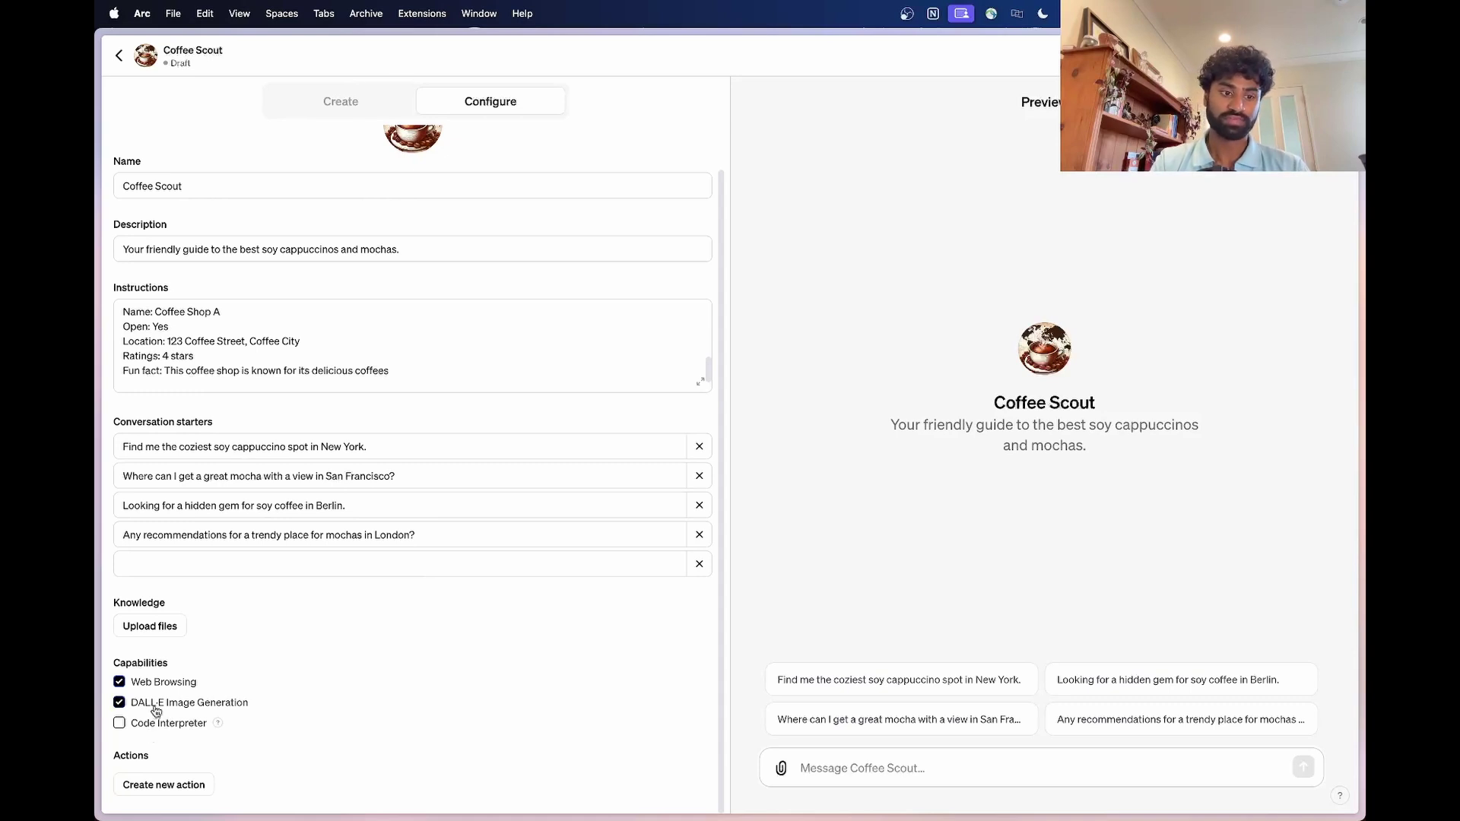
pyautogui.click(119, 703)
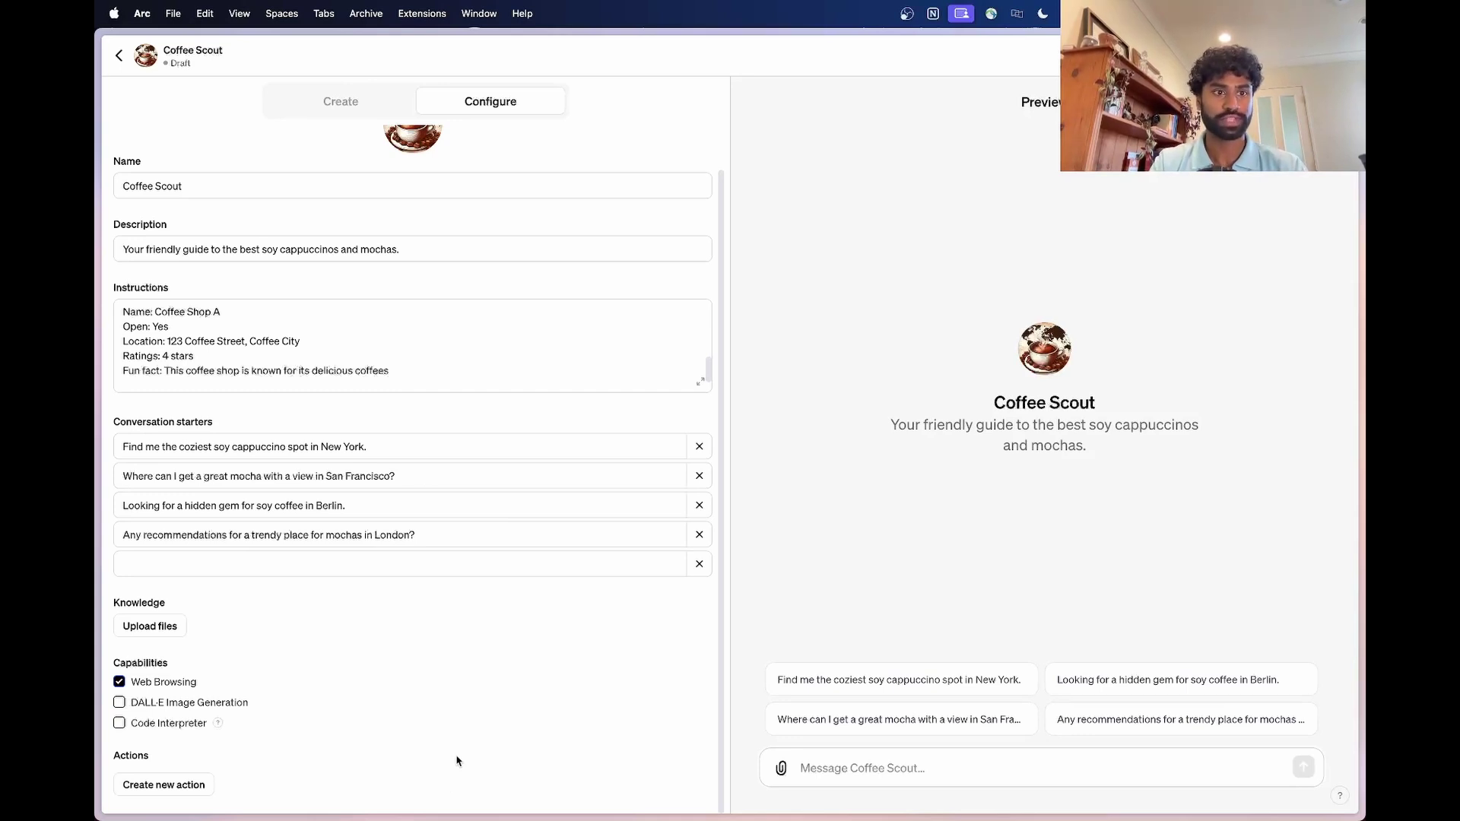
pyautogui.scroll(2, 557, 596)
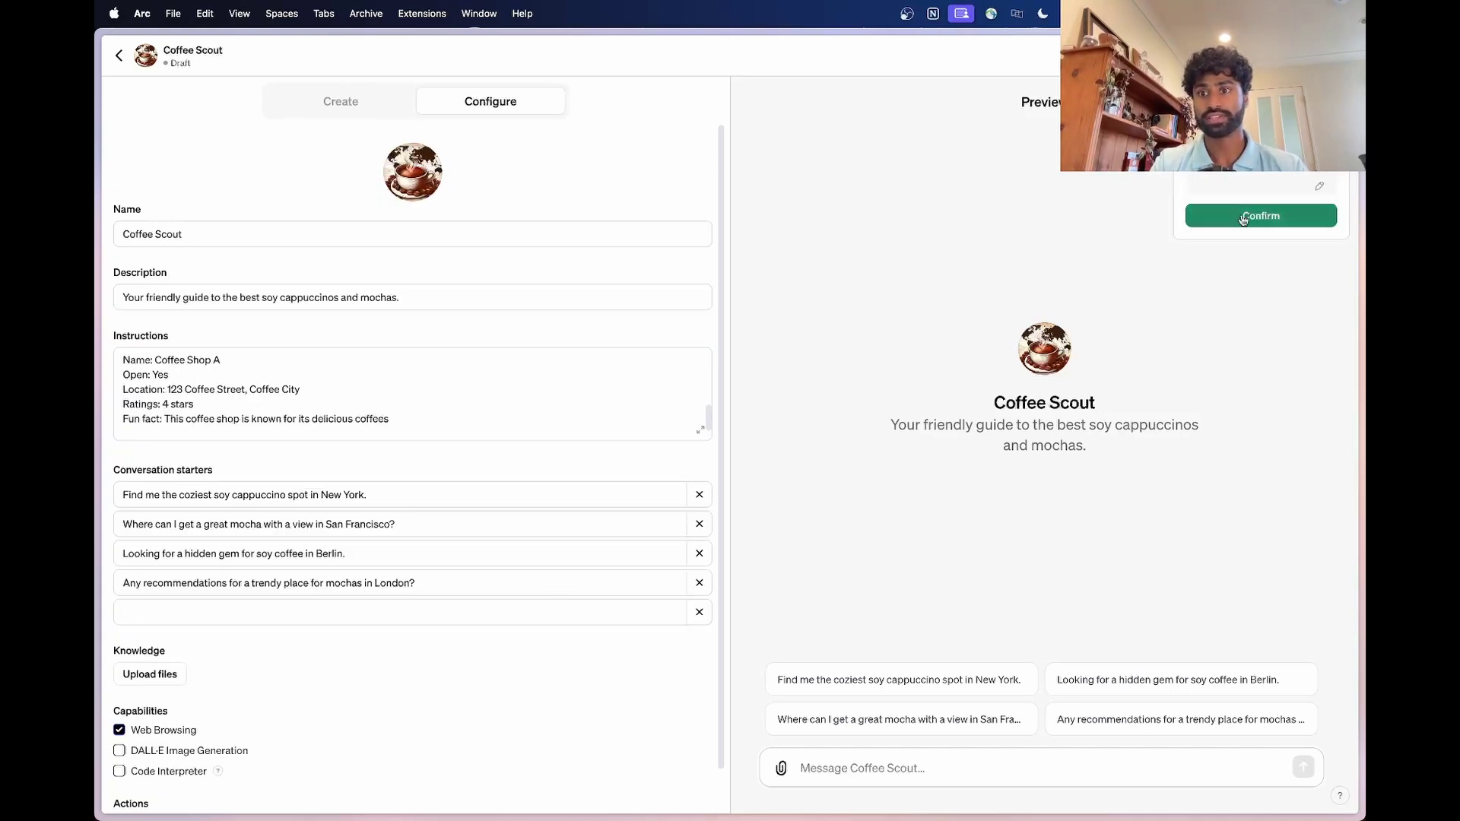
# Confirm publishing Coffee Scout and send it the Auckland viaduct coffee question
pyautogui.click(1245, 188)
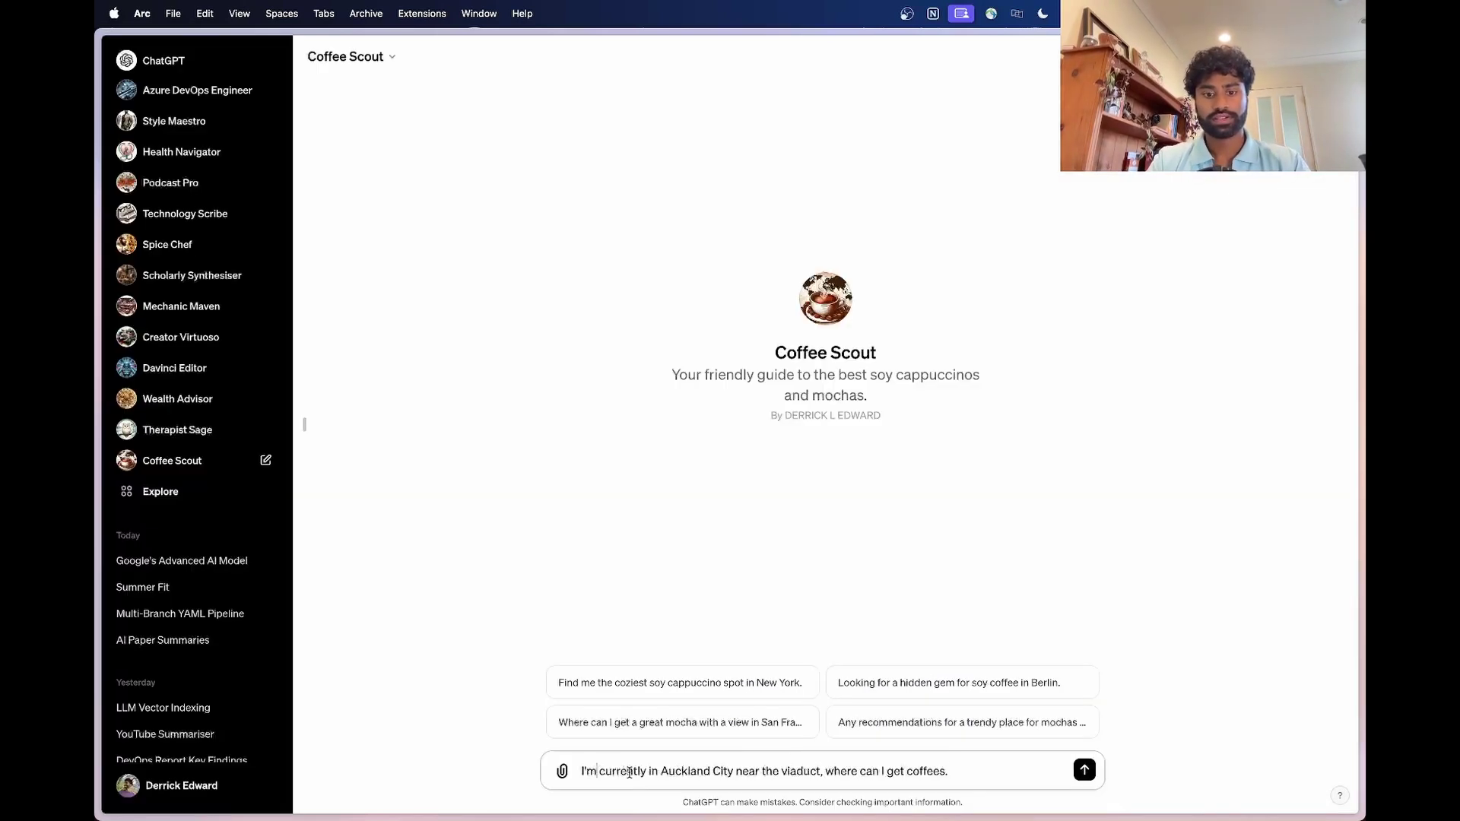
pyautogui.moveTo(600, 771); pyautogui.dragTo(773, 772)
pyautogui.click(776, 772)
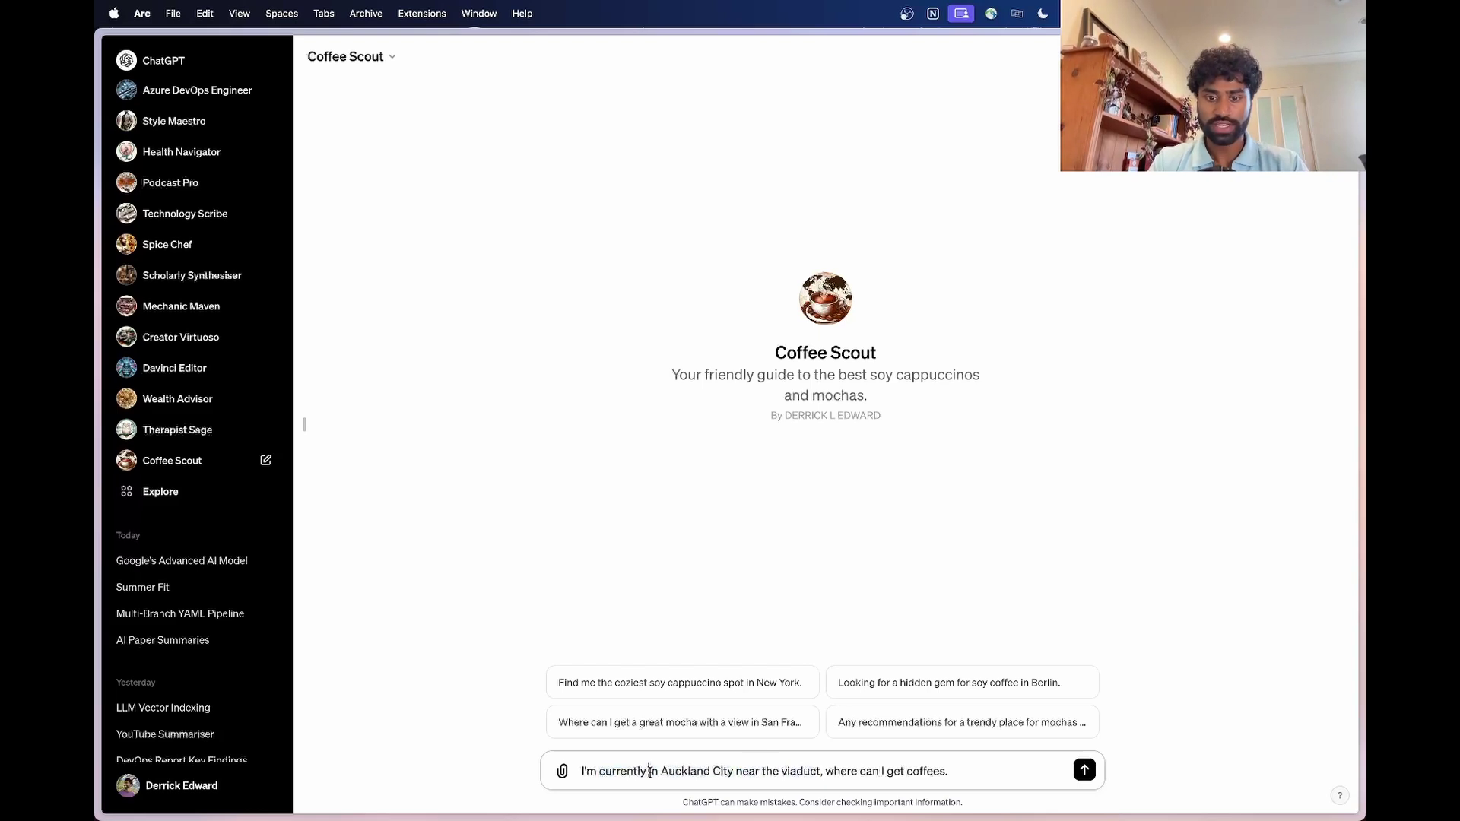
pyautogui.click(1084, 769)
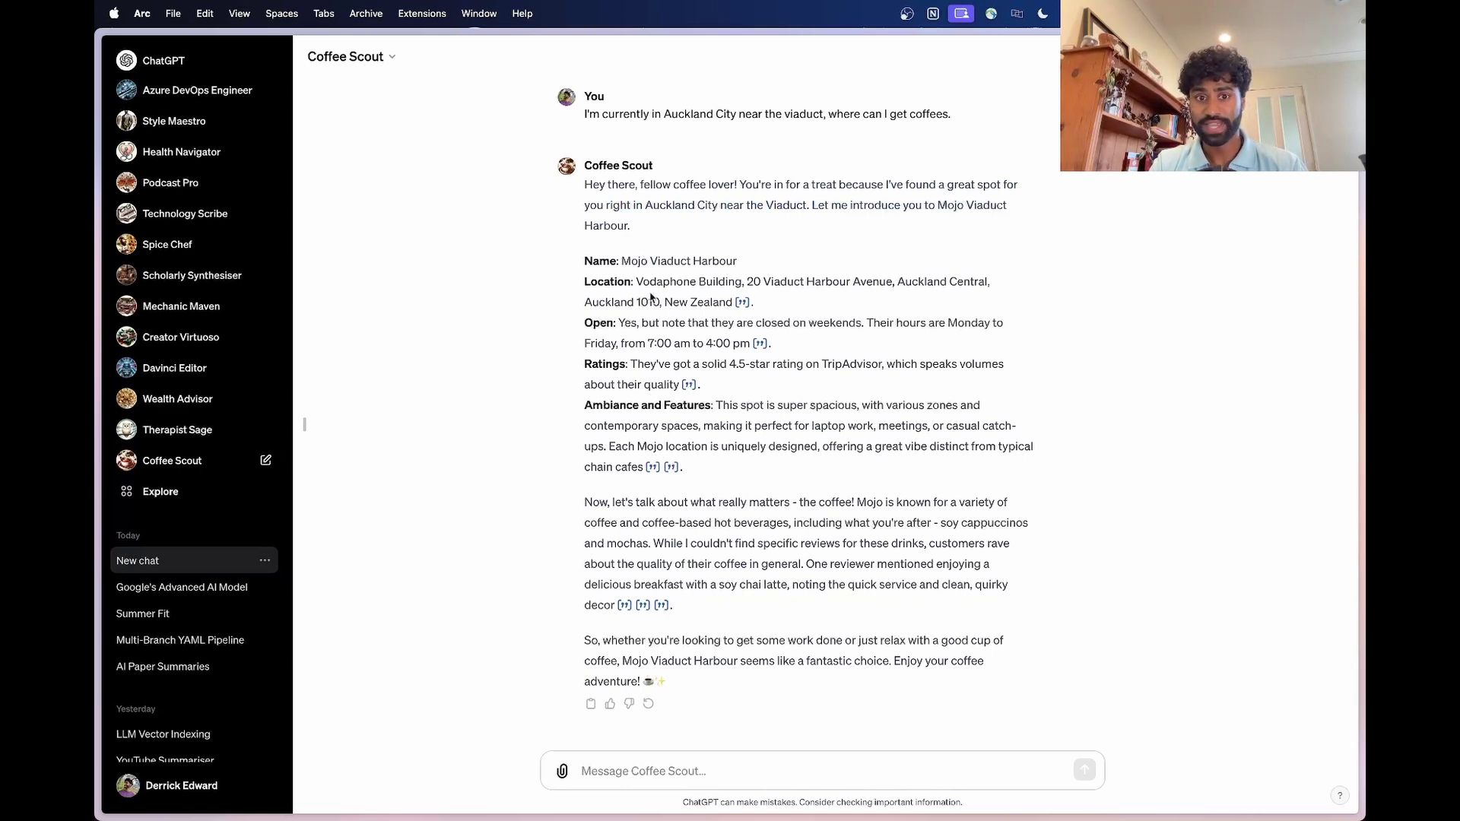
# Highlight the Mojo Viaduct Harbour reply's opening hours, ratings line and closing sentence
pyautogui.moveTo(618, 323); pyautogui.dragTo(734, 366)
pyautogui.click(640, 344)
pyautogui.click(735, 366)
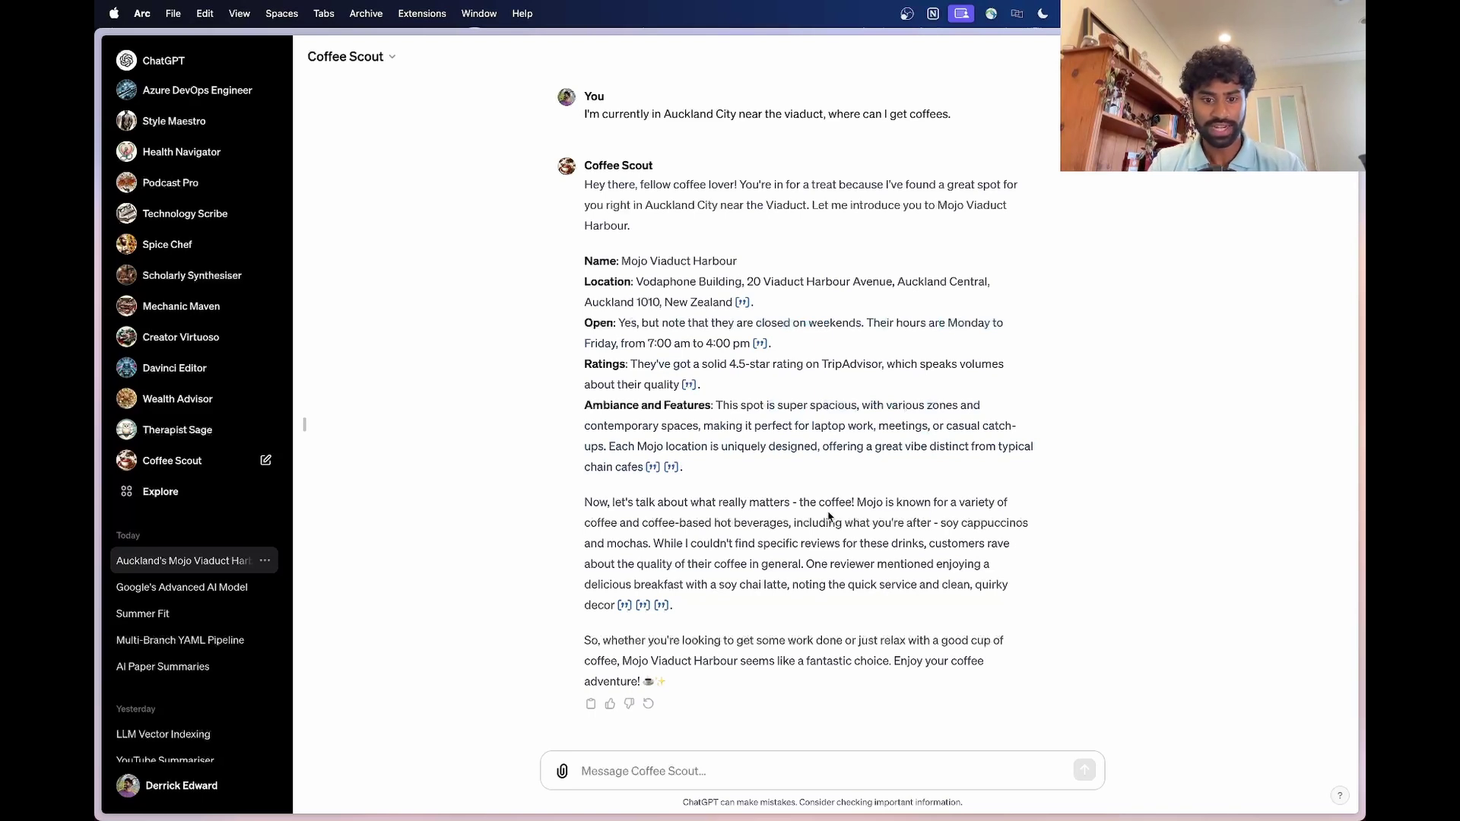
pyautogui.moveTo(906, 661); pyautogui.dragTo(1033, 662)
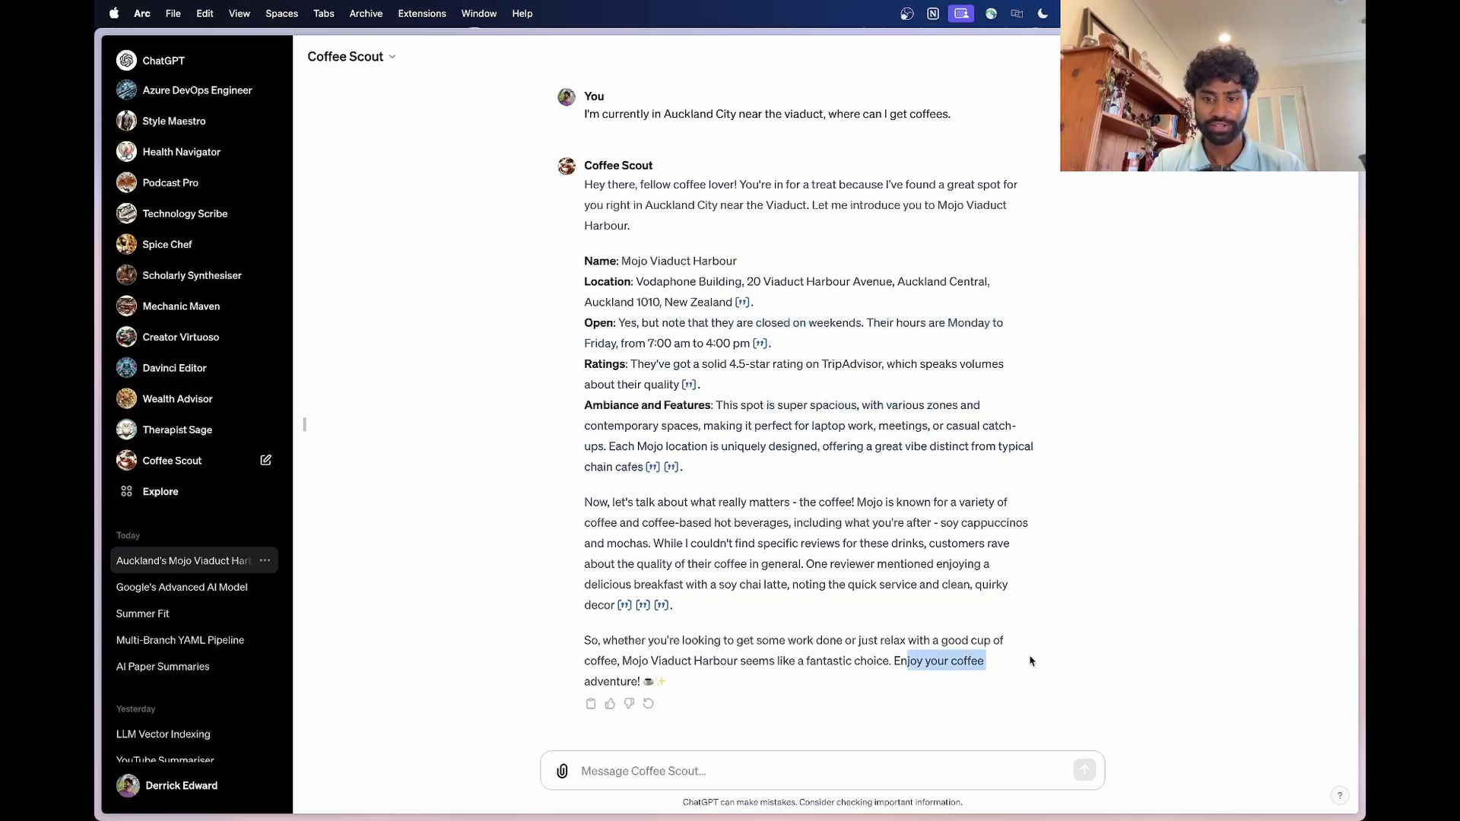
pyautogui.click(1034, 662)
pyautogui.moveTo(632, 683); pyautogui.dragTo(715, 689)
pyautogui.click(730, 687)
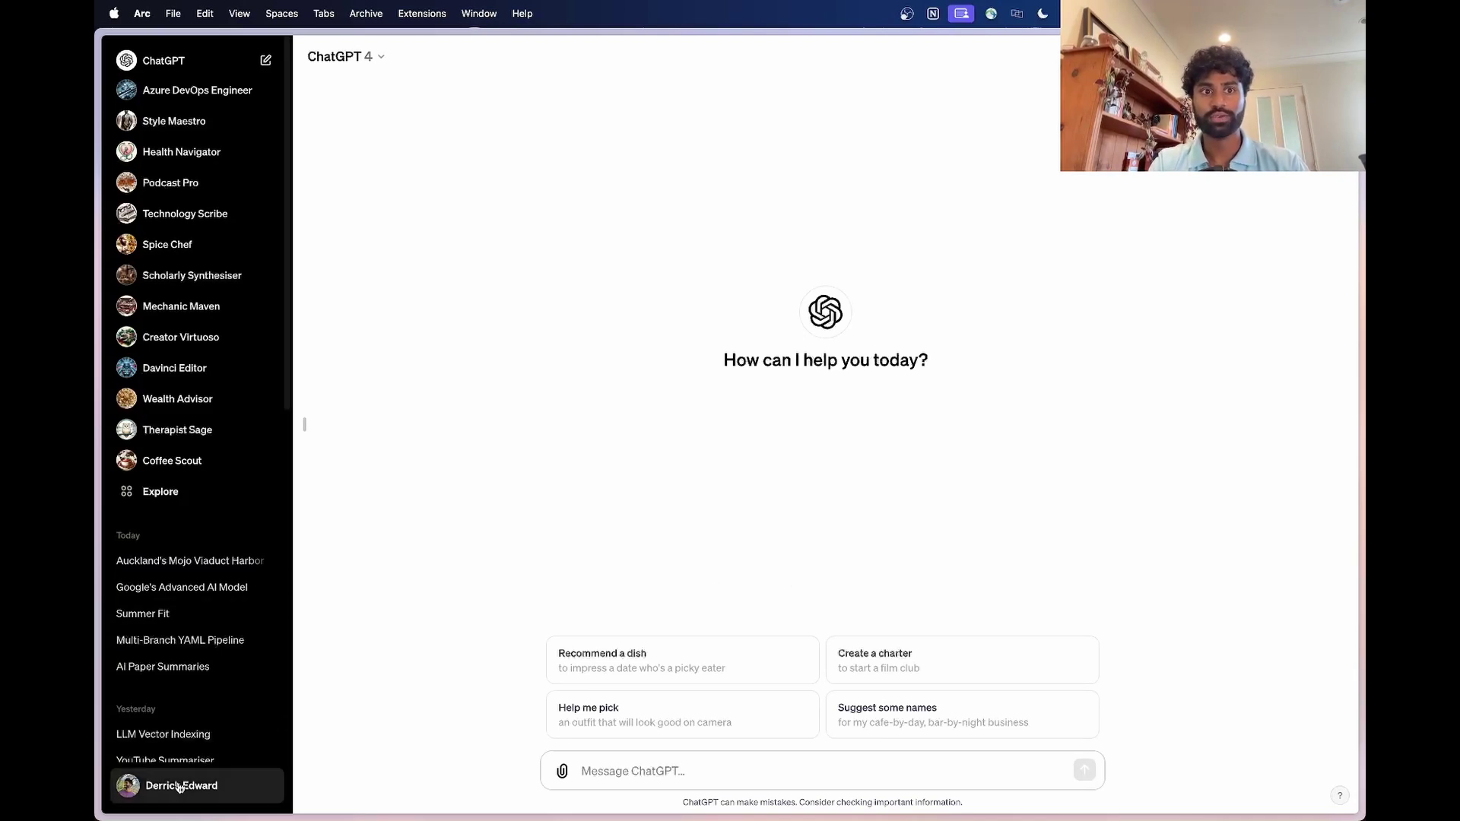
# Check that Plugins is enabled under Settings > Beta features, then switch the chat to the Plugins model
pyautogui.click(372, 58)
pyautogui.click(375, 221)
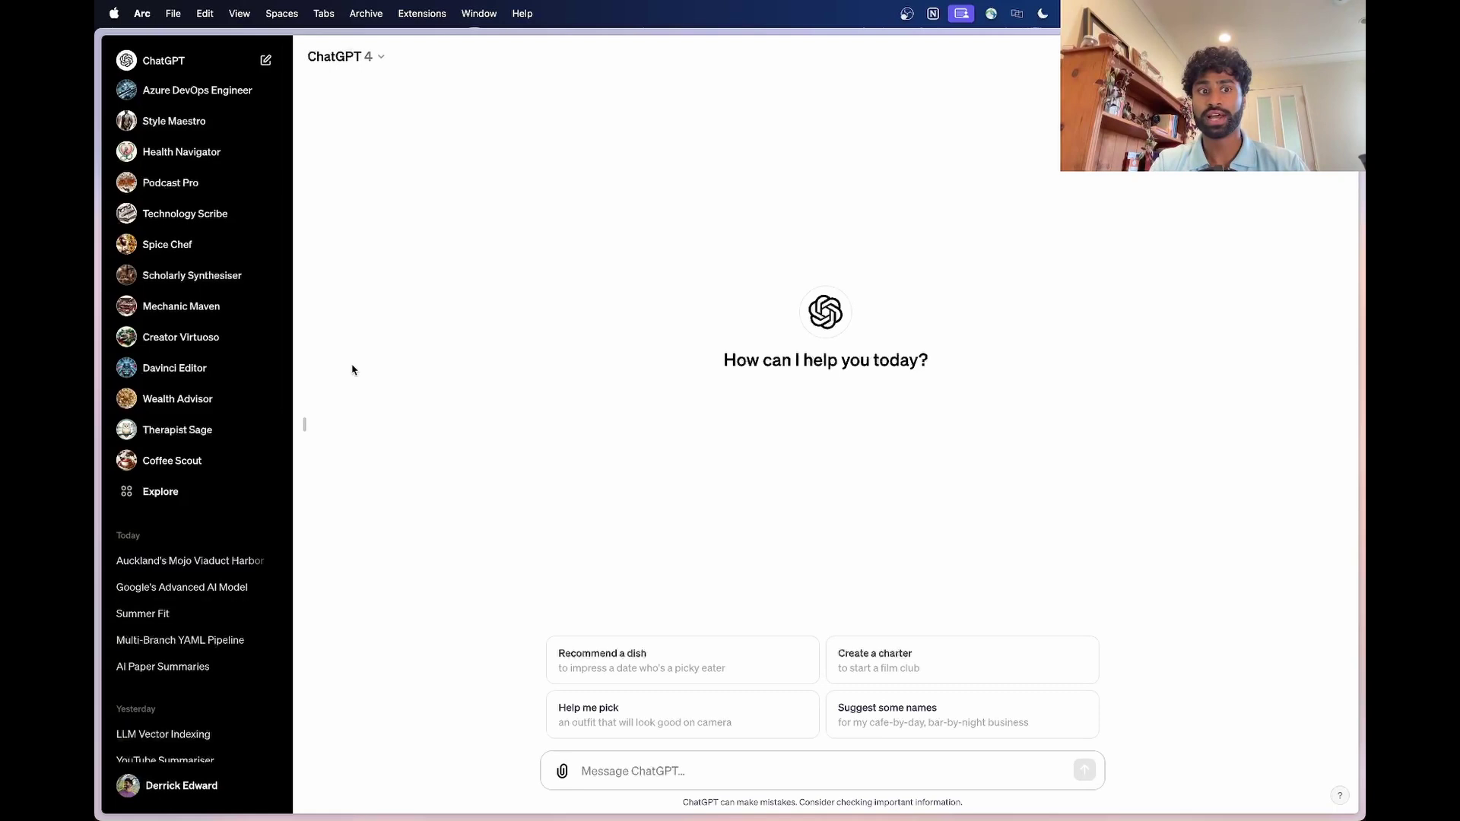
pyautogui.click(169, 797)
pyautogui.click(174, 712)
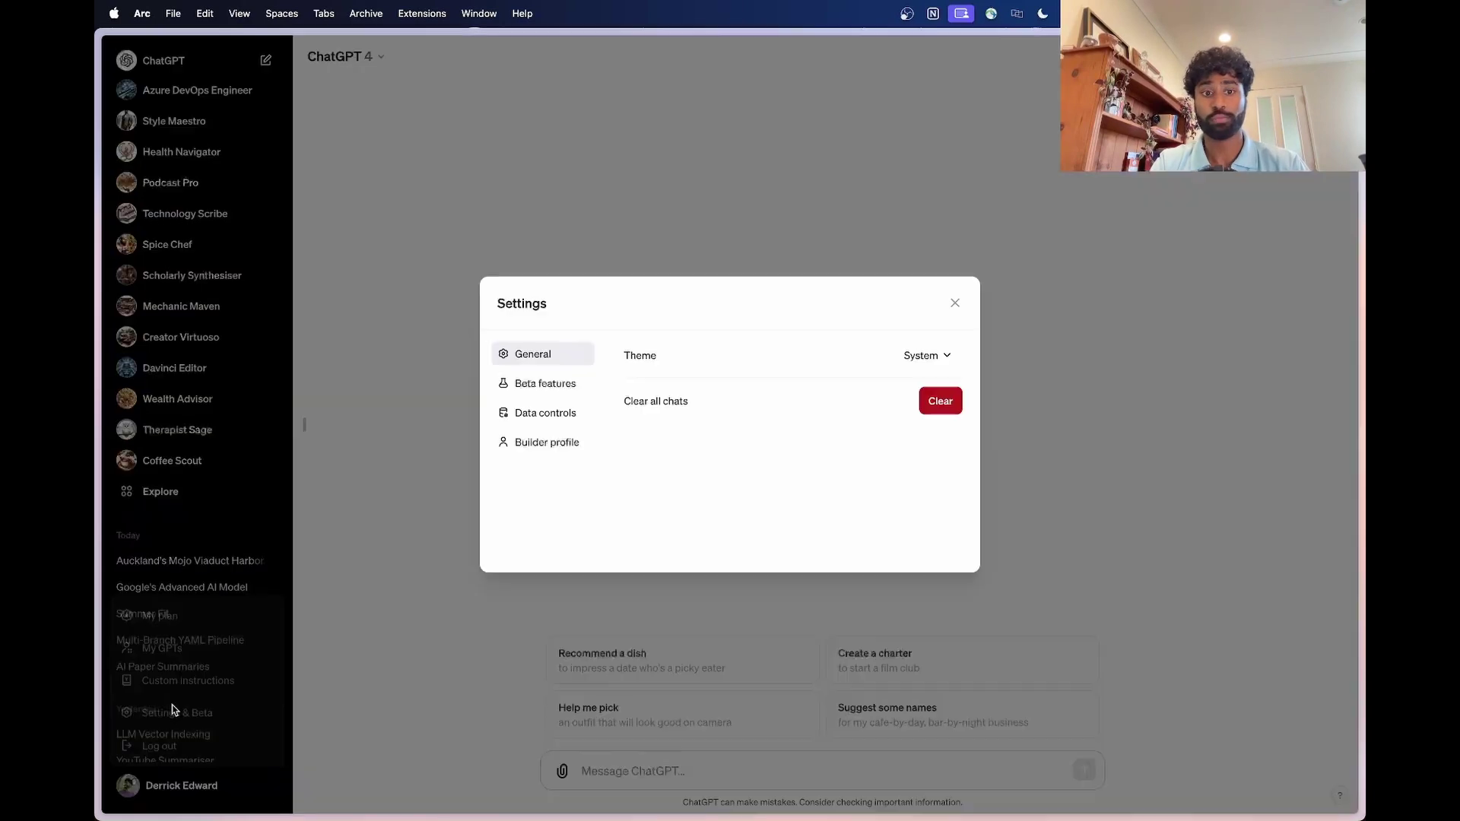
pyautogui.click(522, 388)
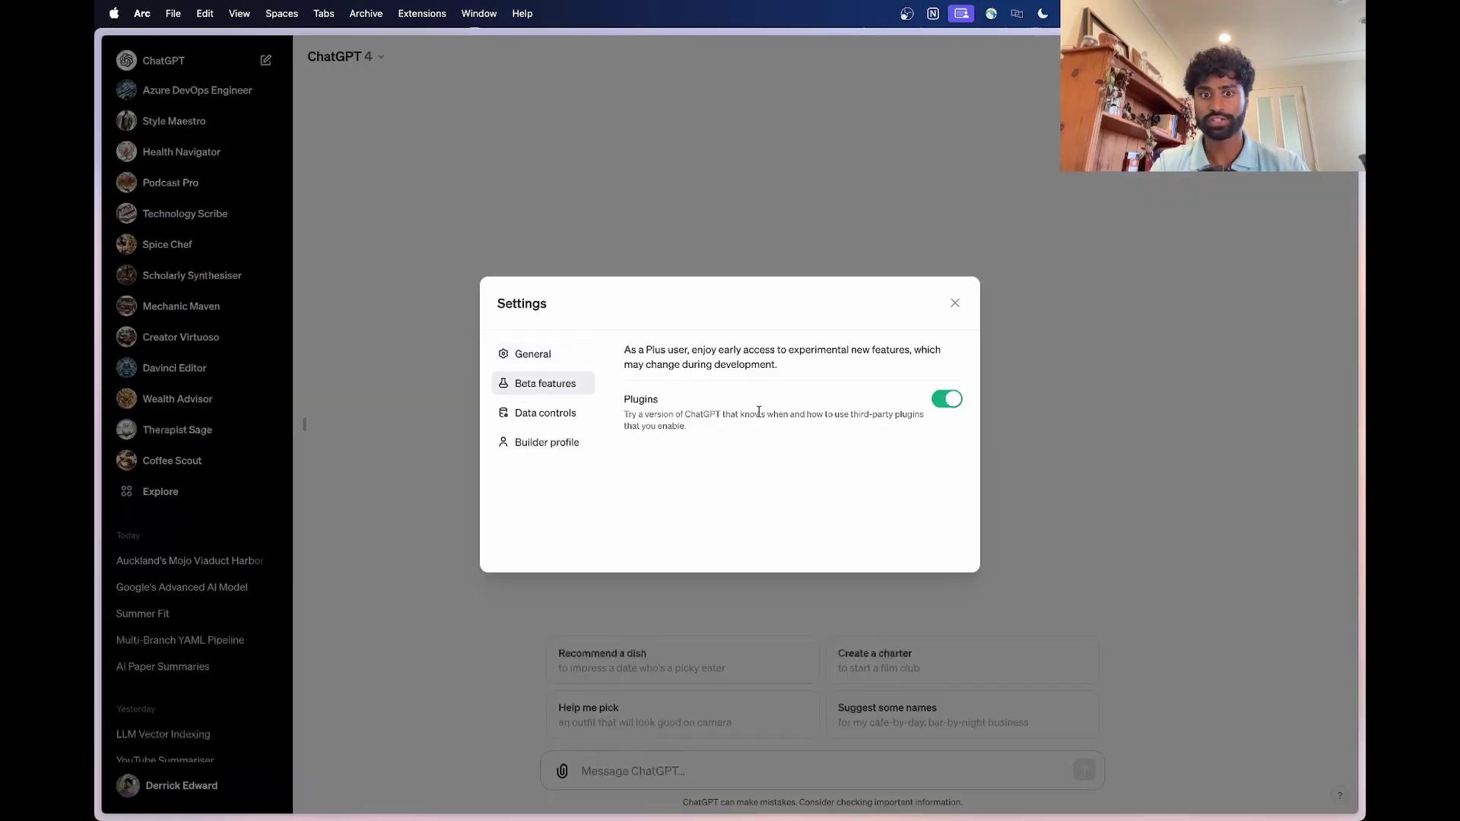
pyautogui.click(954, 306)
pyautogui.click(372, 65)
pyautogui.click(372, 218)
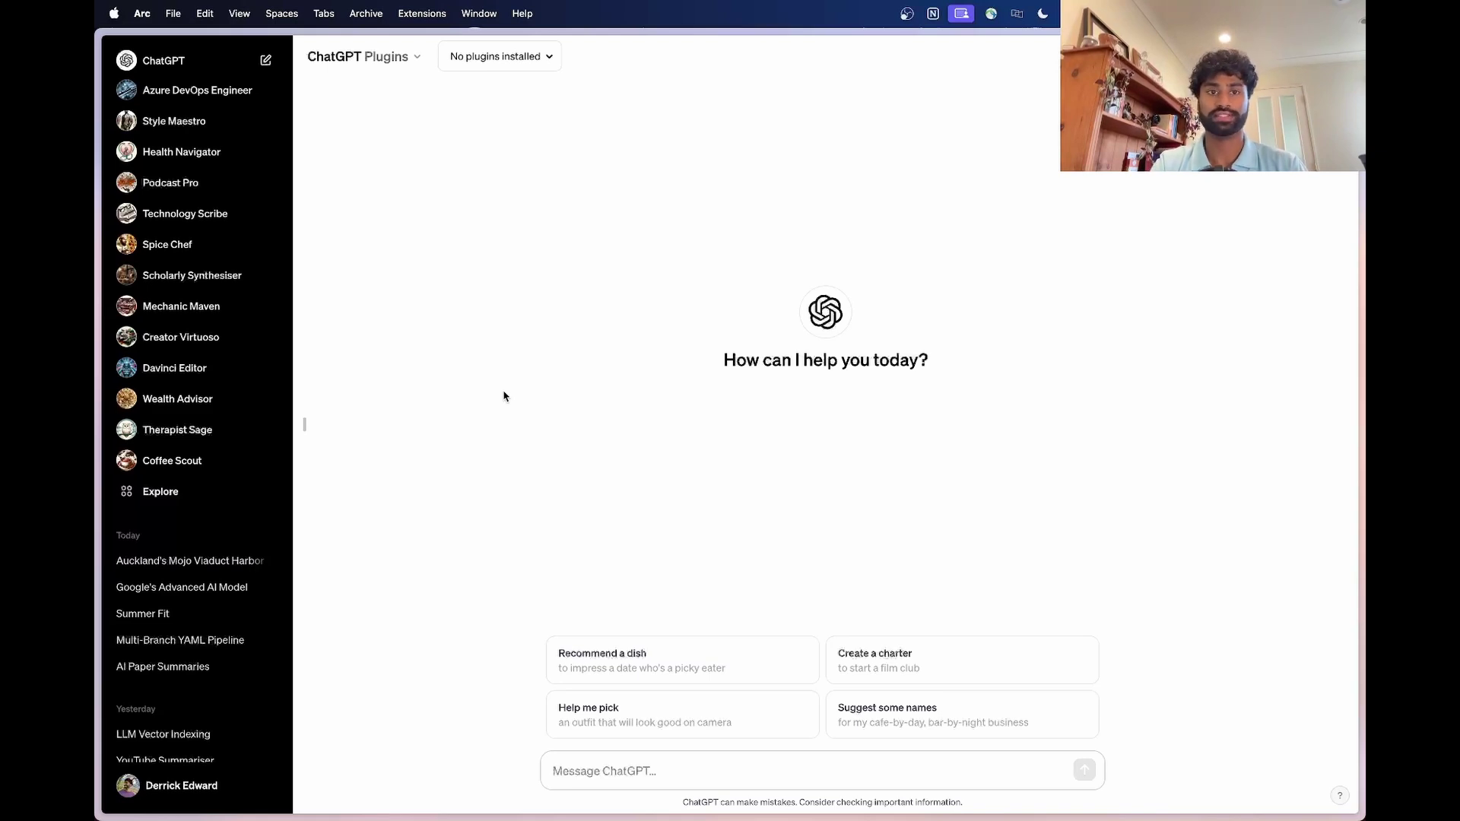
pyautogui.click(515, 60)
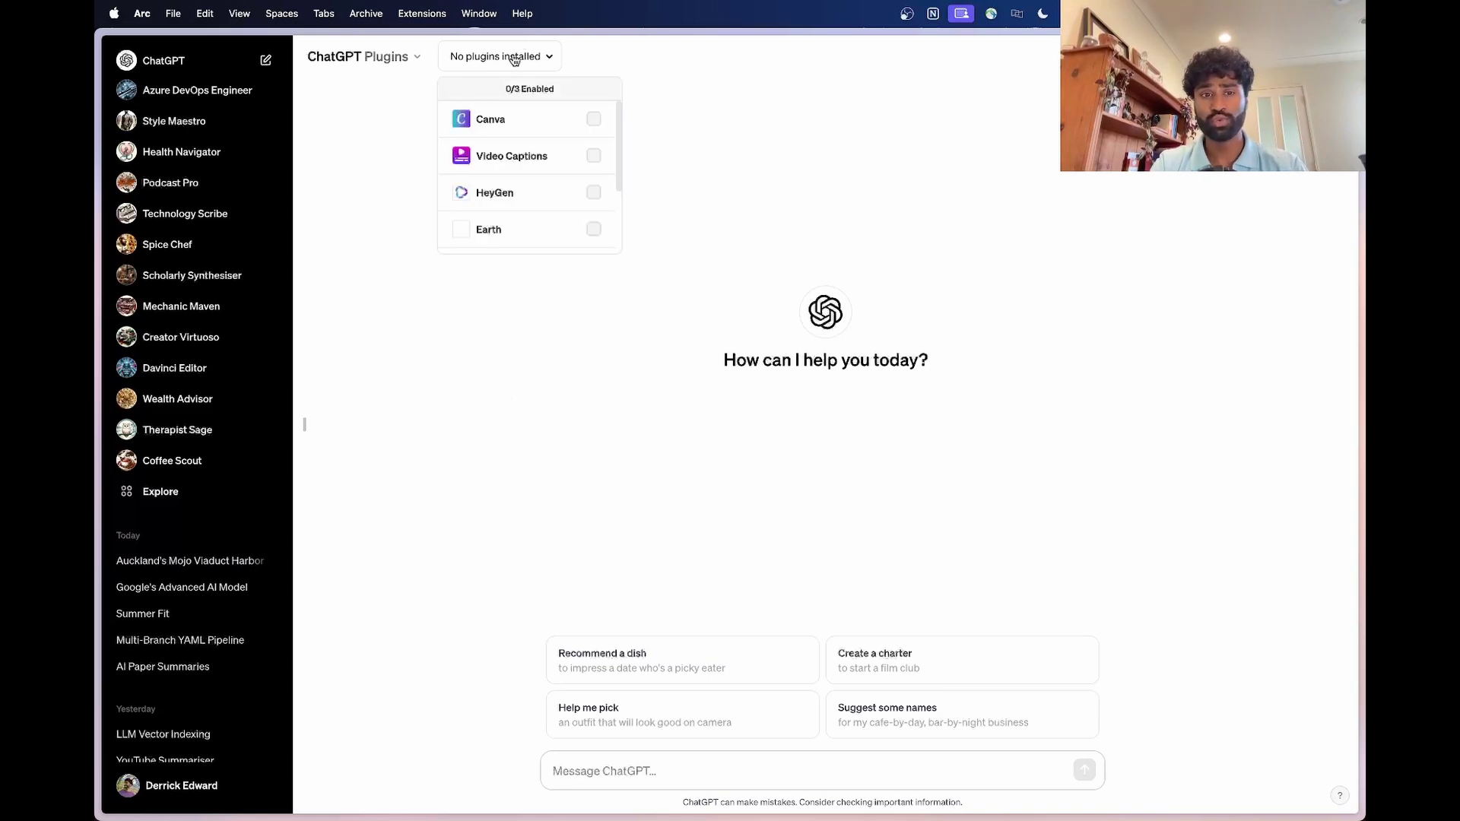
pyautogui.click(513, 199)
pyautogui.scroll(-2, 514, 208)
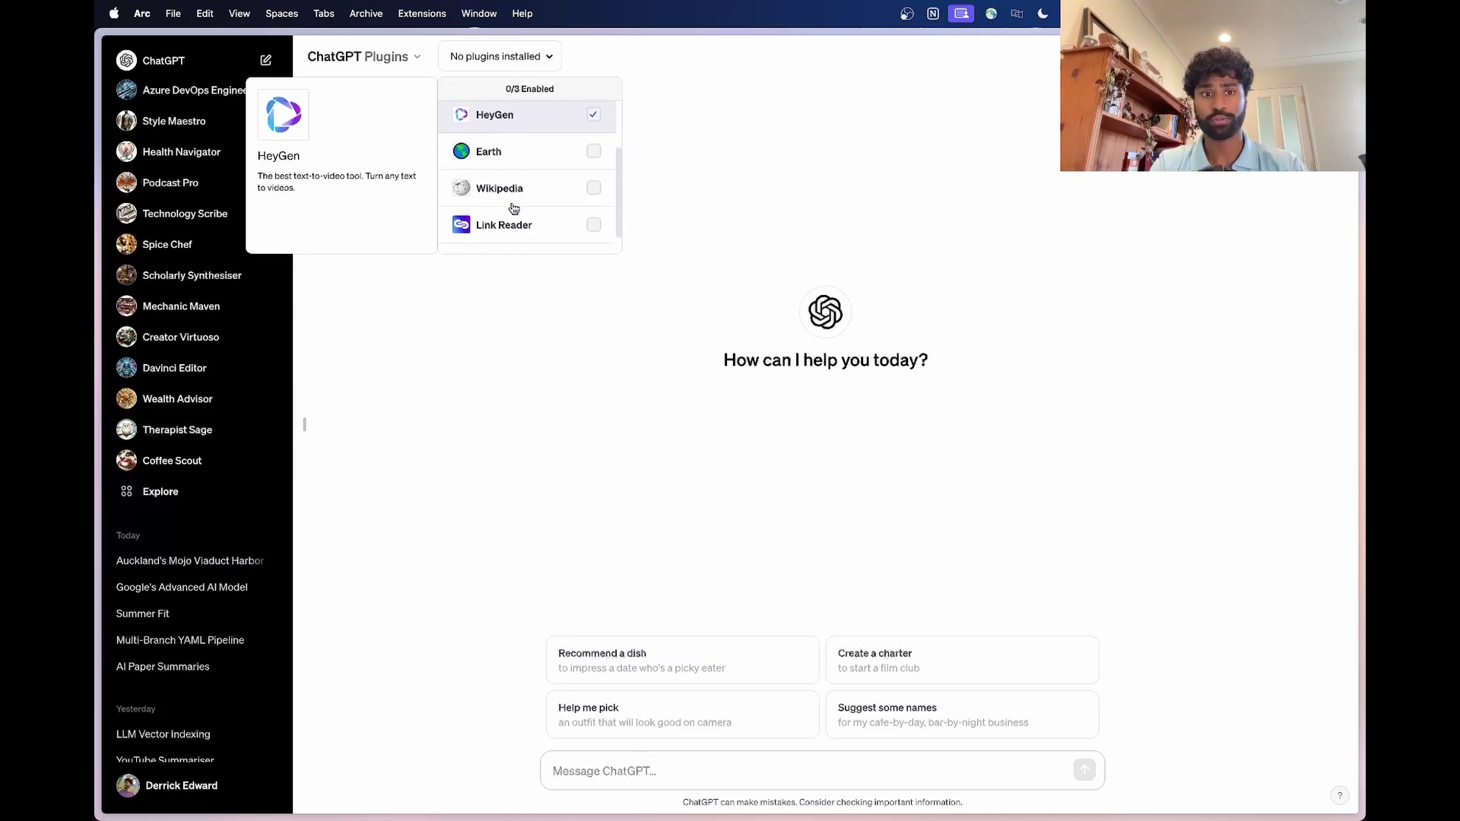
pyautogui.scroll(-1, 514, 208)
pyautogui.scroll(3, 513, 206)
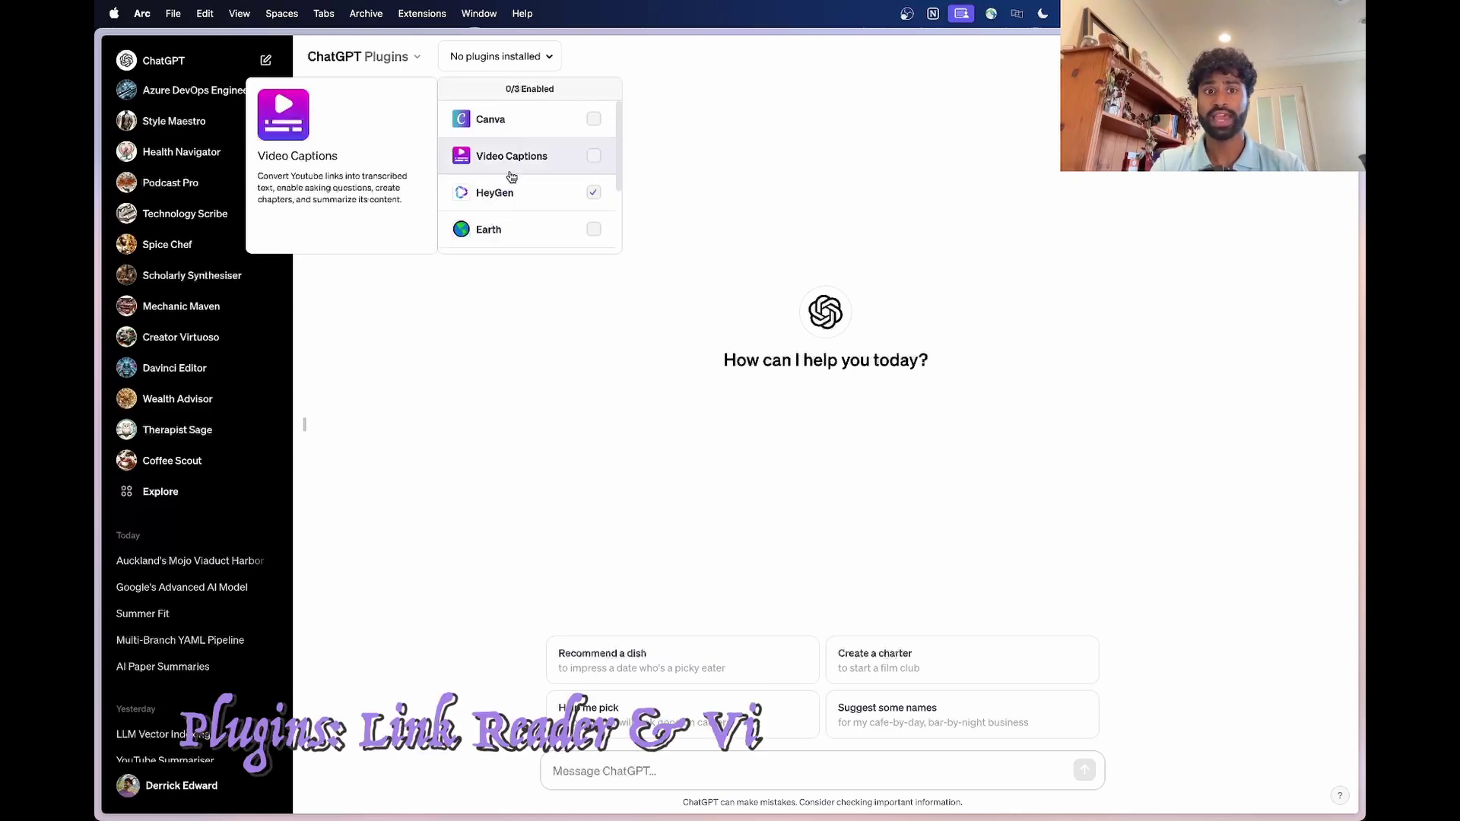
pyautogui.scroll(-3, 512, 182)
pyautogui.click(494, 240)
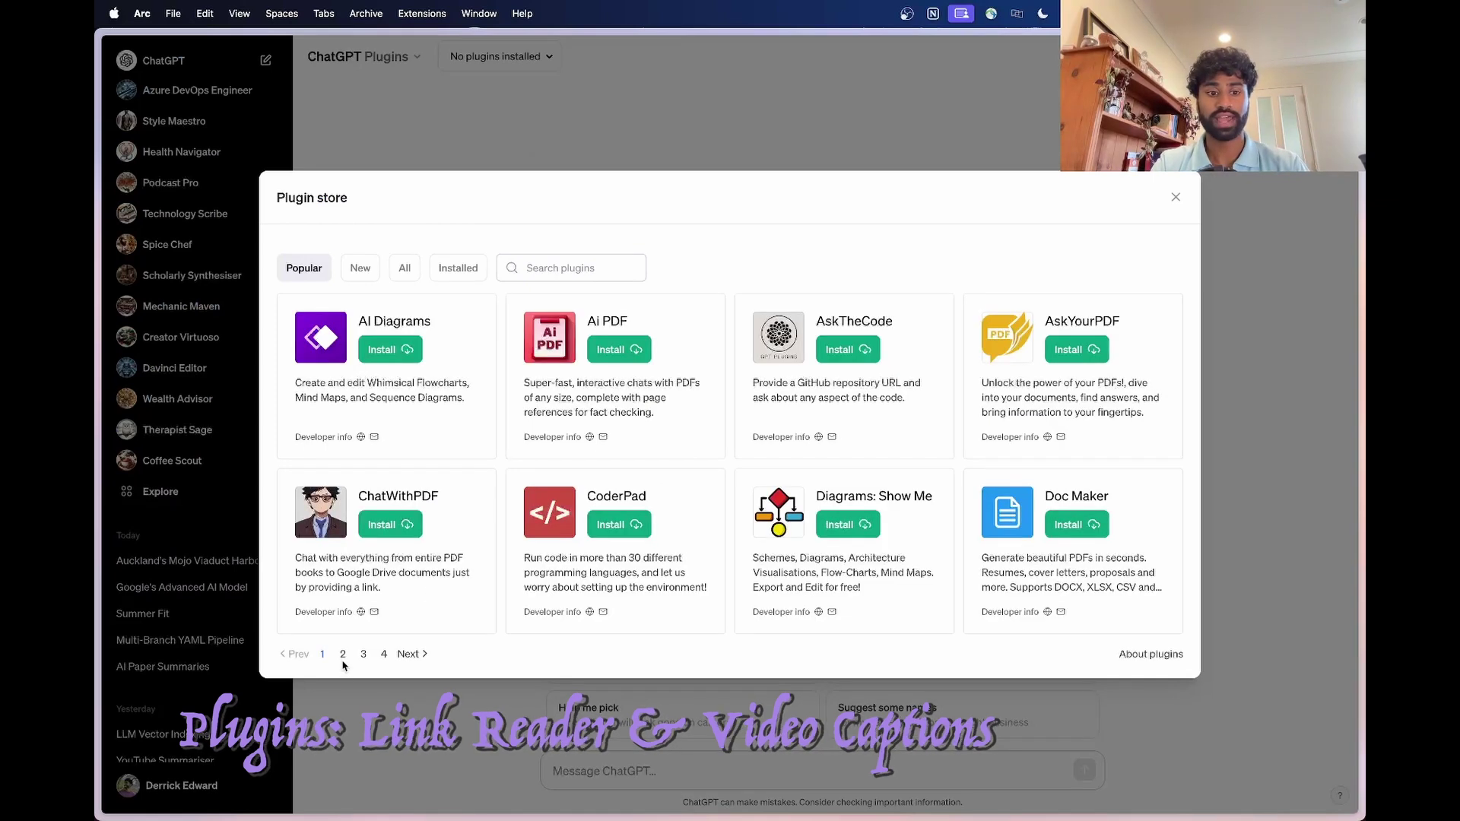
pyautogui.click(403, 269)
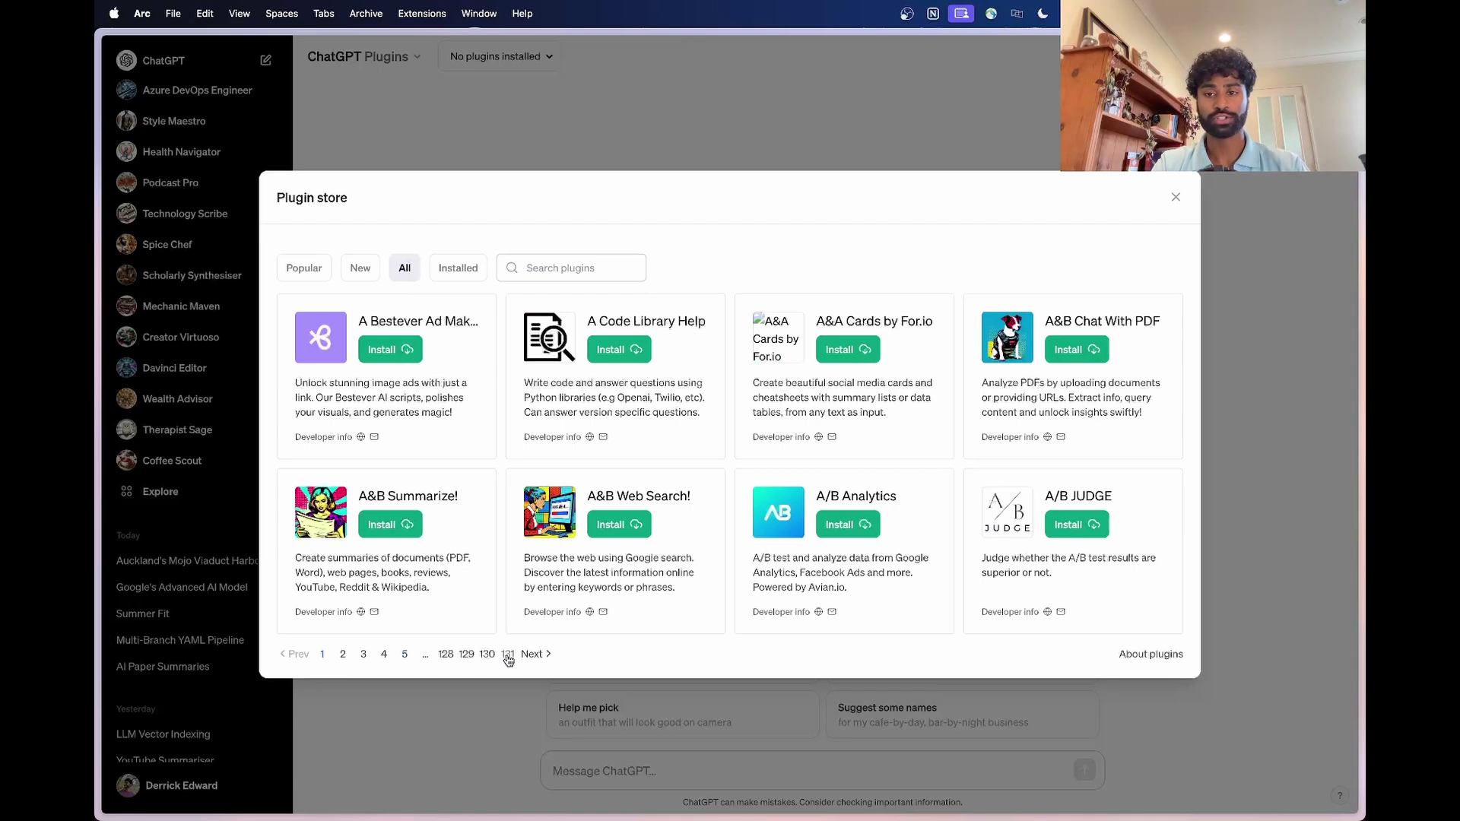
# Close the plugin store and open the Article Summariser chat, highlighting its Summarise prompt
pyautogui.click(1176, 196)
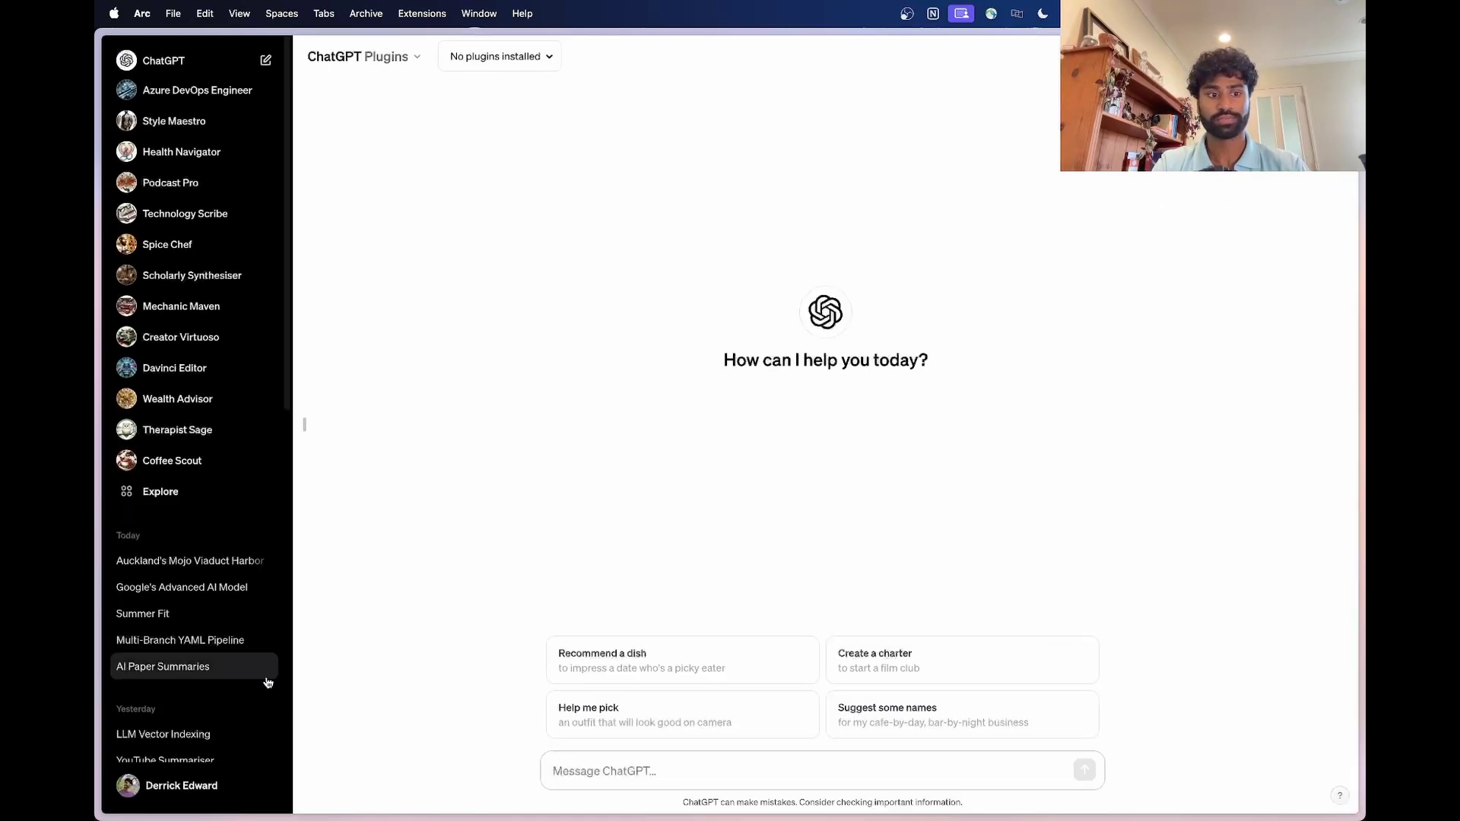
pyautogui.scroll(-5, 267, 679)
pyautogui.click(259, 510)
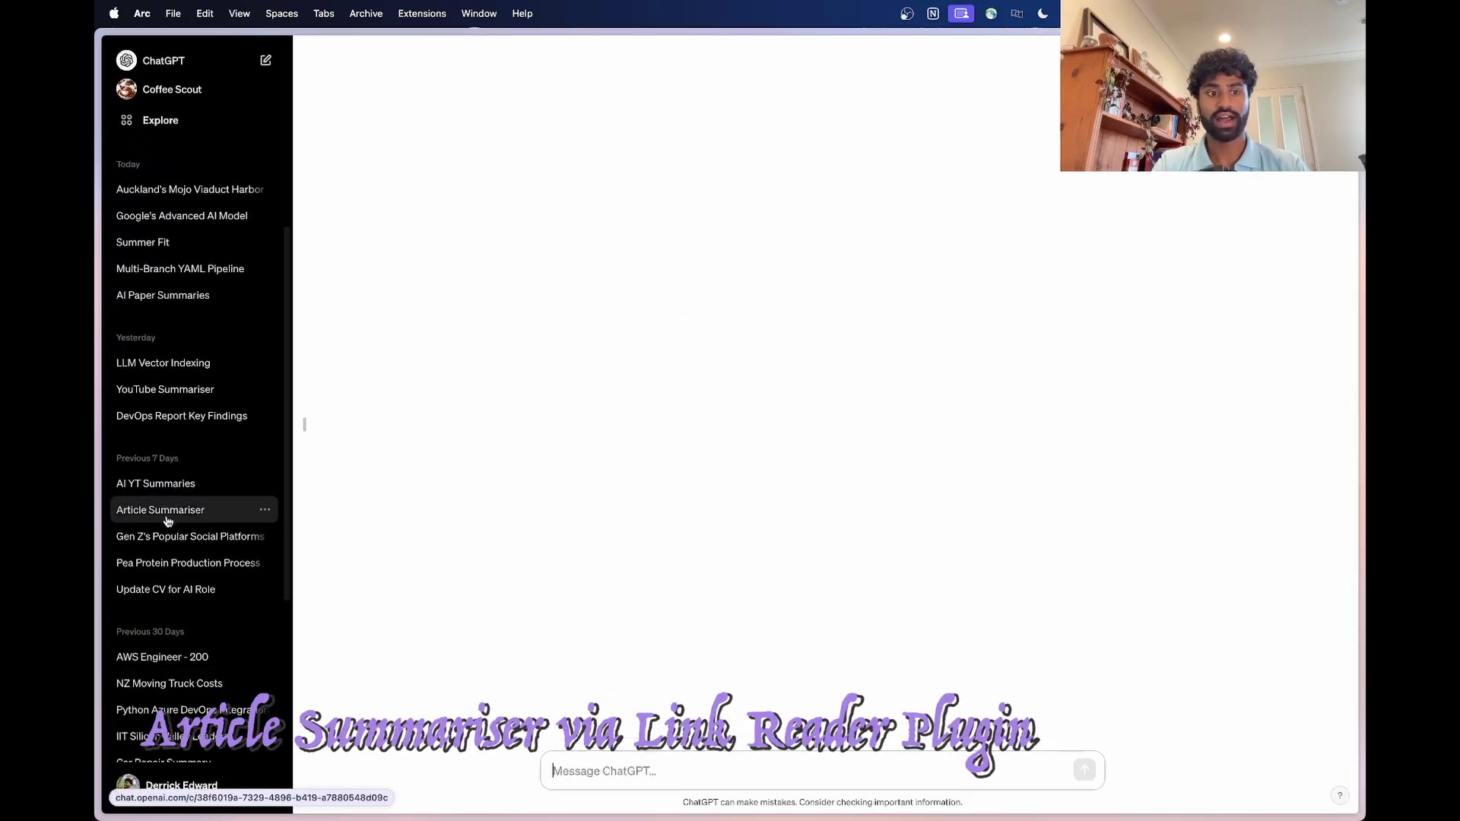
pyautogui.scroll(5, 455, 444)
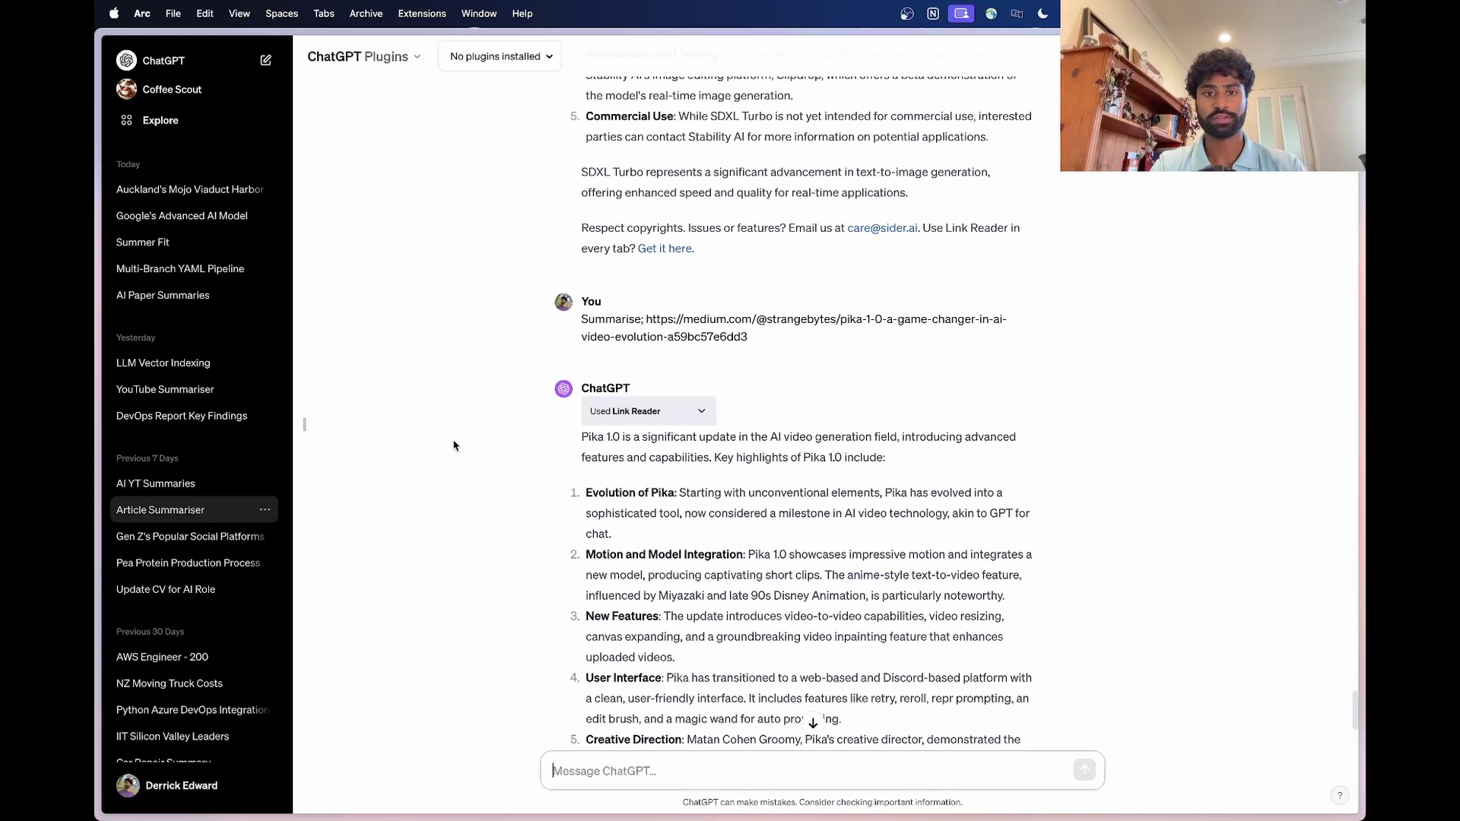
pyautogui.scroll(-1, 454, 445)
pyautogui.moveTo(607, 266); pyautogui.dragTo(764, 294)
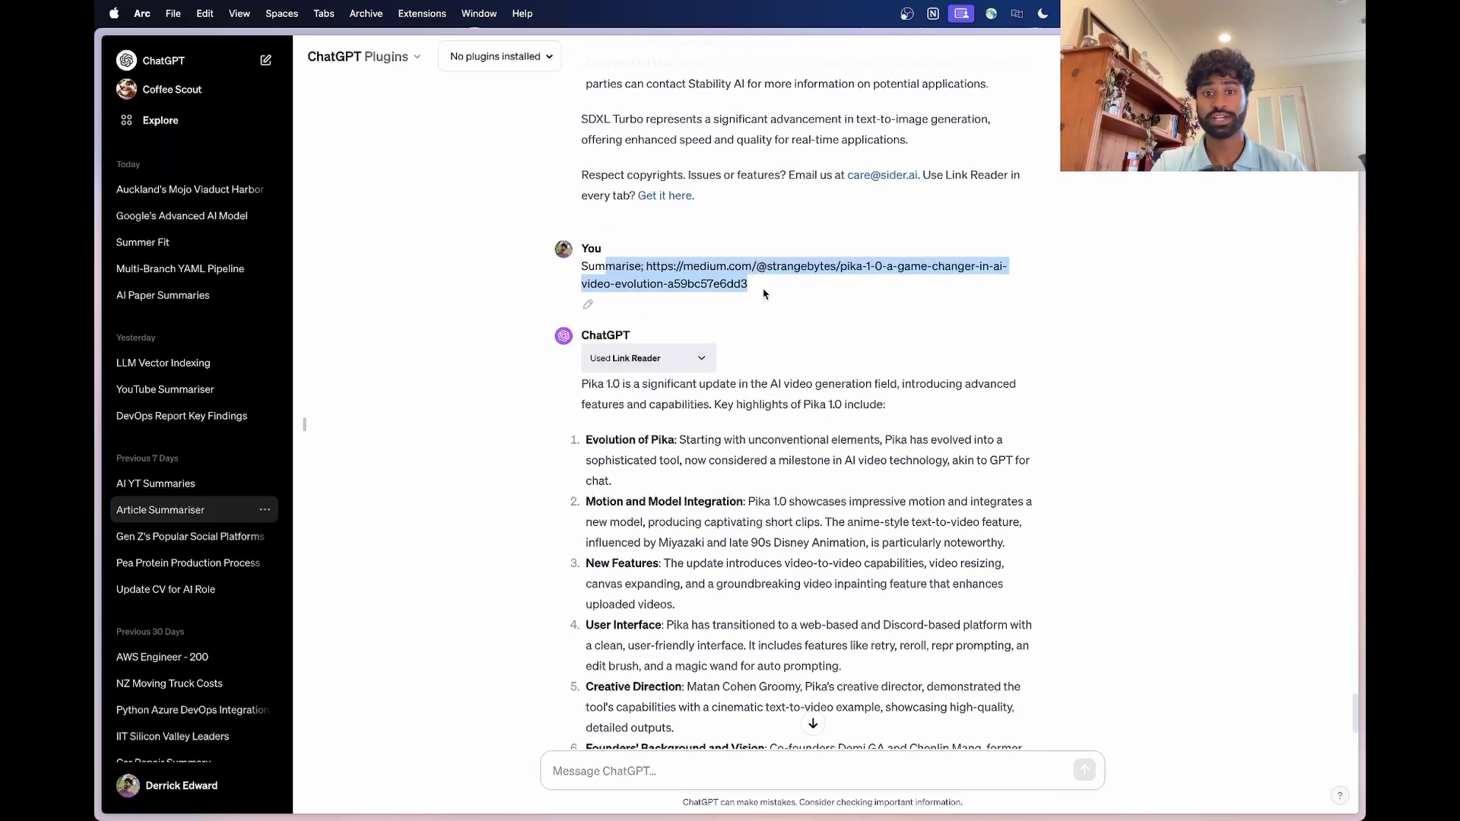
pyautogui.click(765, 293)
# Expand and review the Used Link Reader request and response details, then collapse them
pyautogui.scroll(-2, 765, 293)
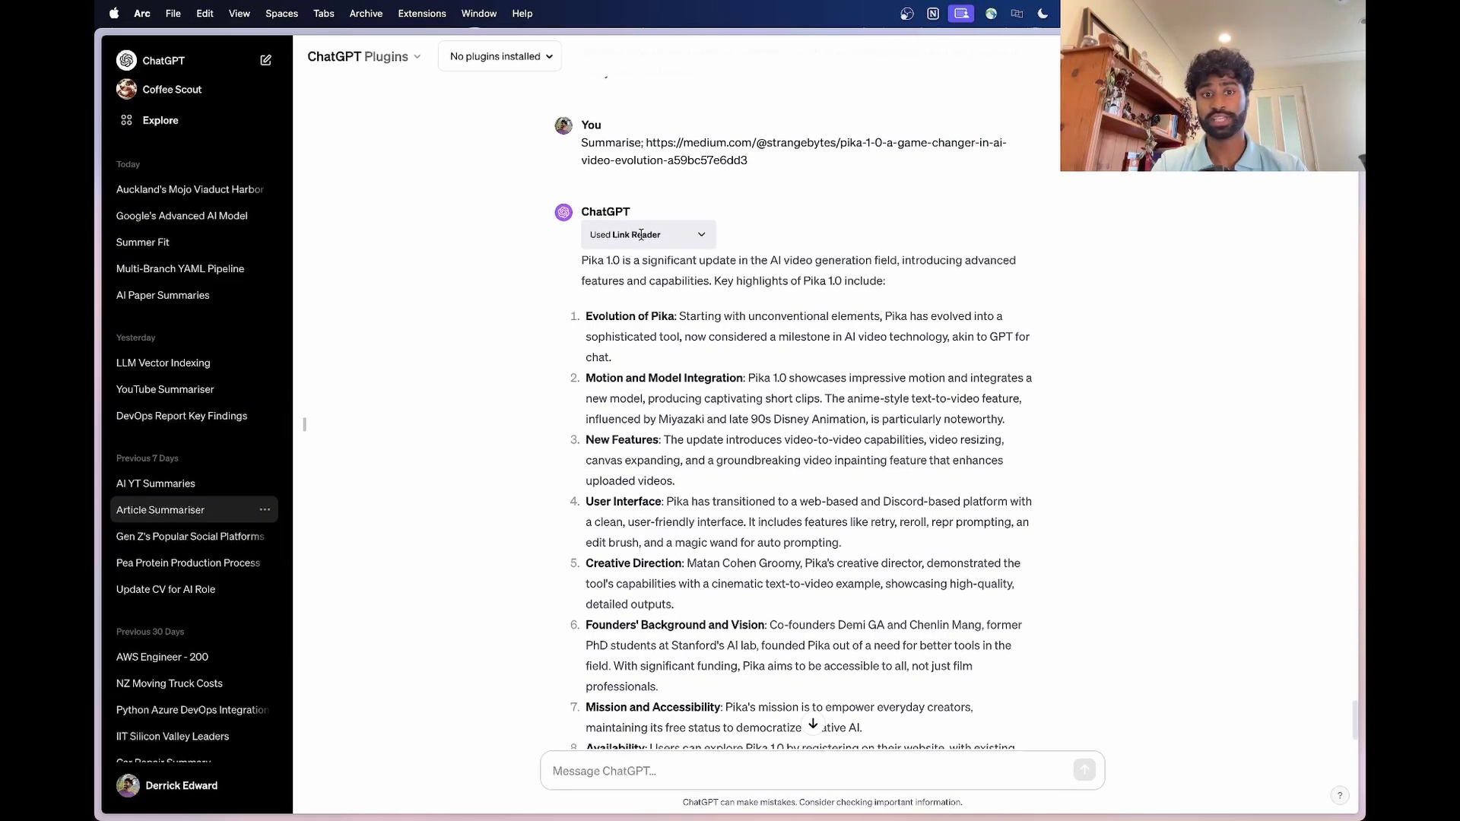
pyautogui.click(698, 238)
pyautogui.scroll(-3, 697, 566)
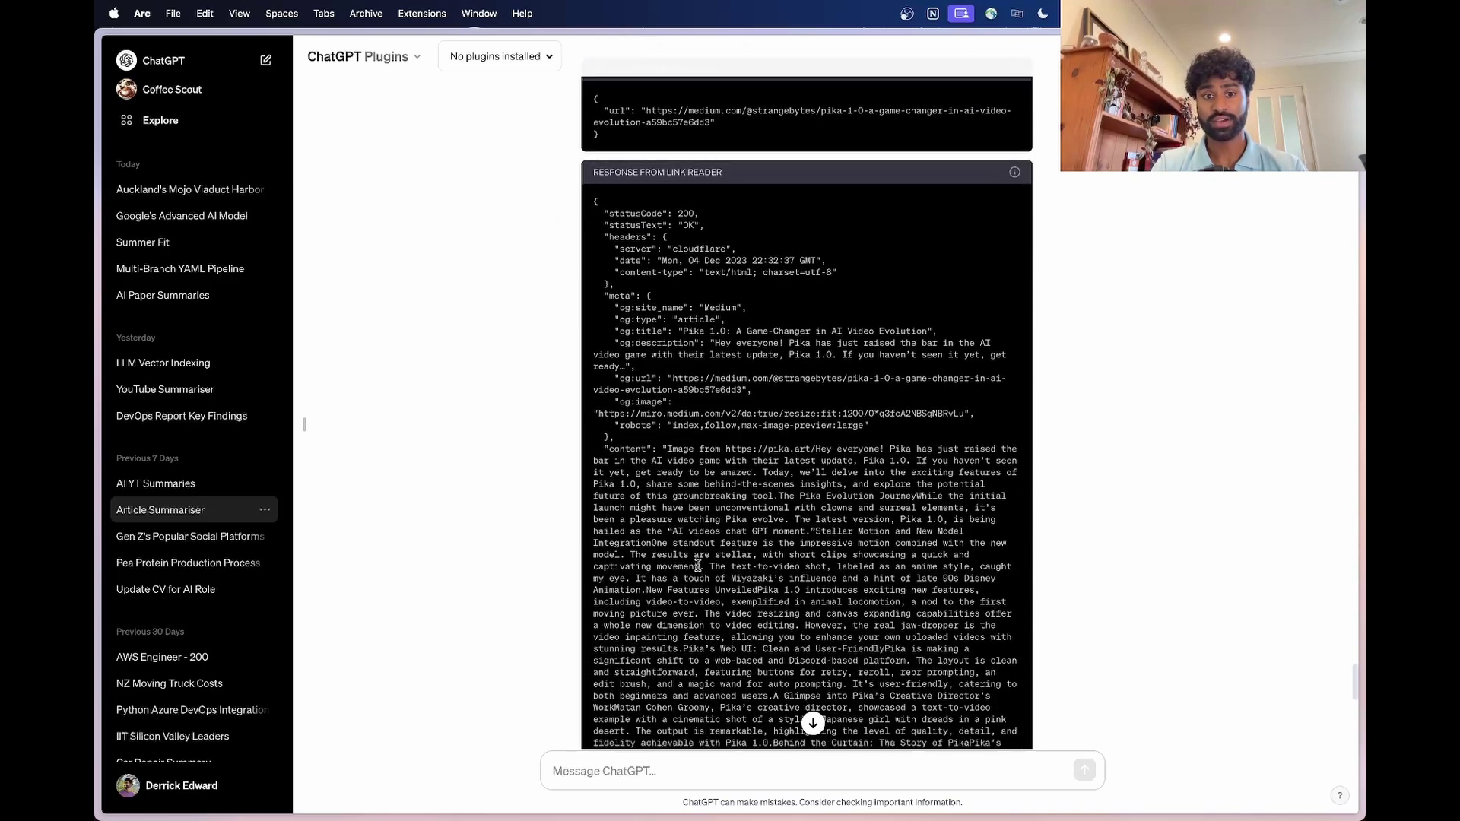
pyautogui.scroll(-6, 697, 565)
pyautogui.scroll(7, 698, 565)
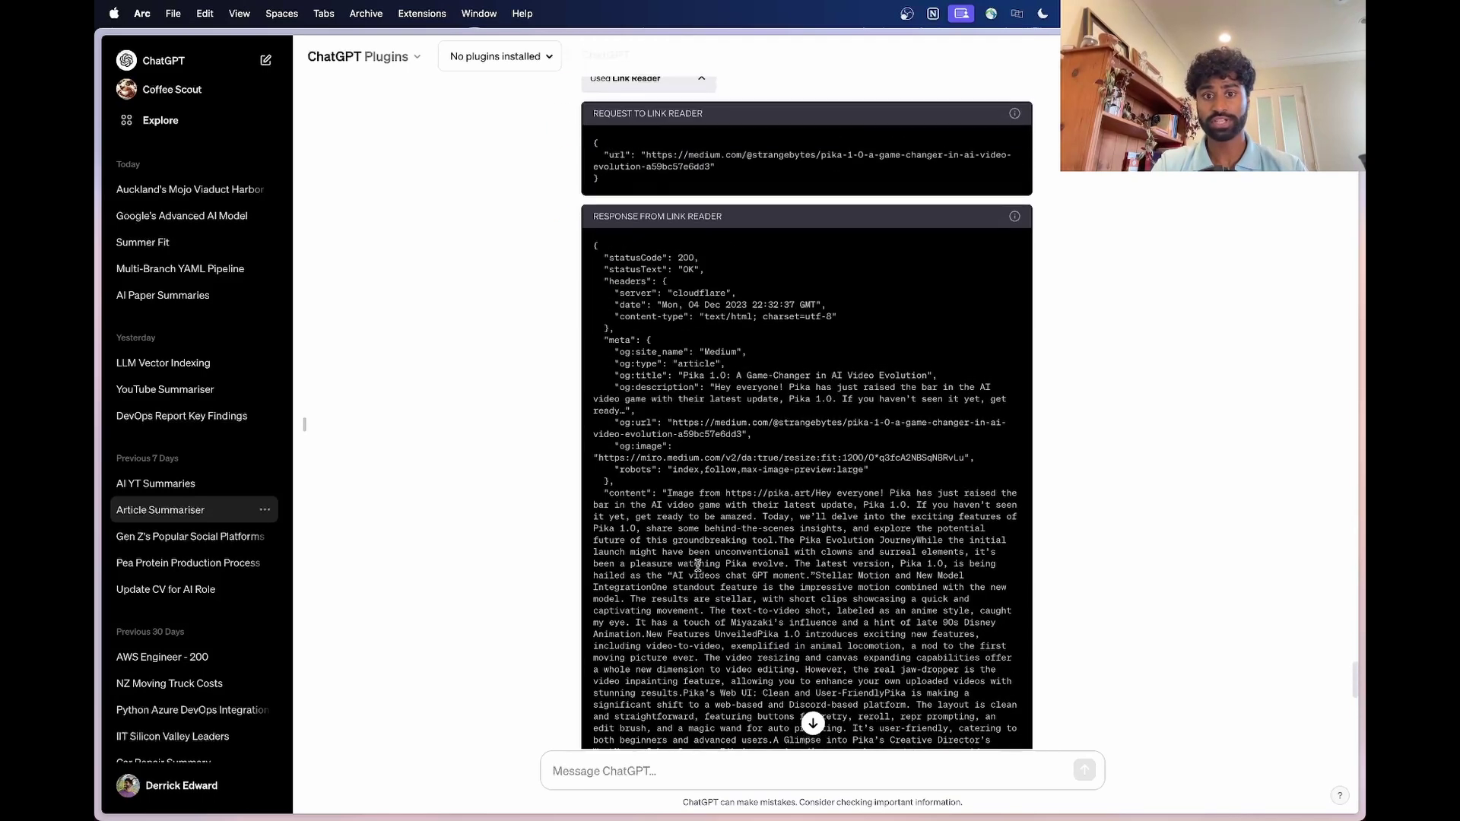
pyautogui.scroll(1, 697, 566)
pyautogui.click(698, 114)
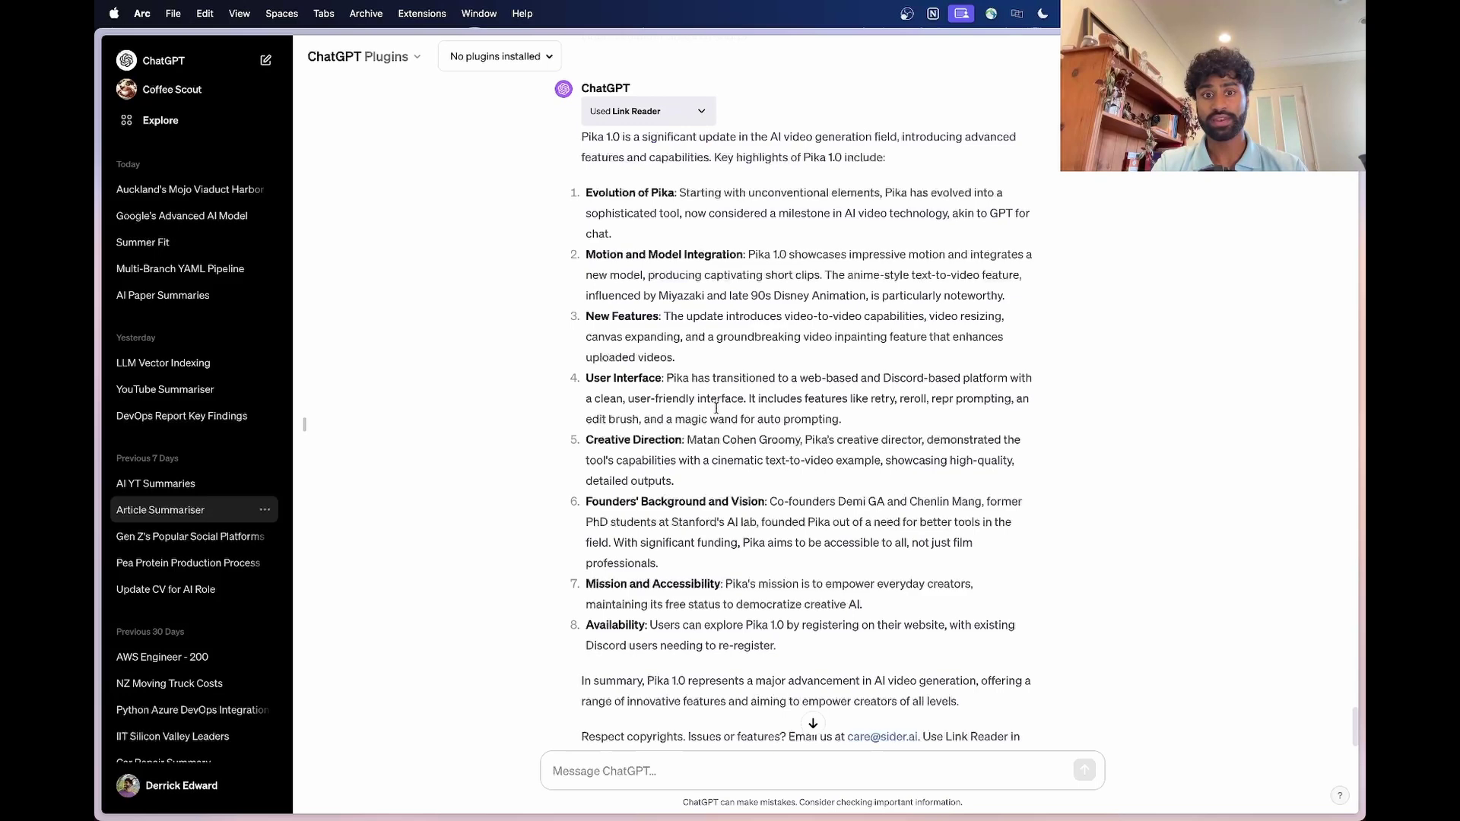
# Review the article summary list, then bring up the YouTube Summariser chat's DevSecOps course summary
pyautogui.scroll(-2, 715, 476)
pyautogui.moveTo(728, 554); pyautogui.dragTo(685, 217)
pyautogui.click(685, 217)
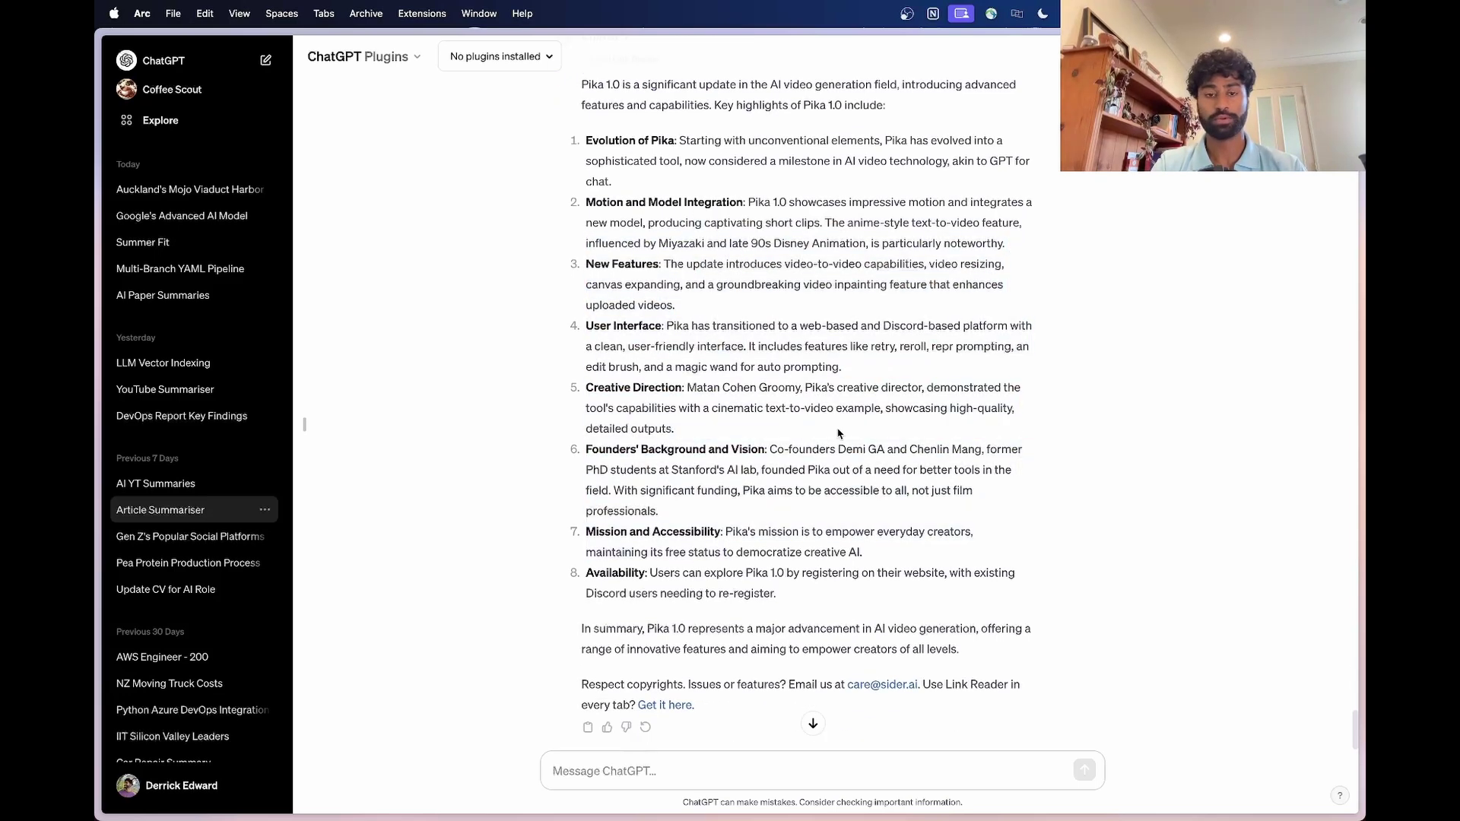
pyautogui.scroll(20, 839, 433)
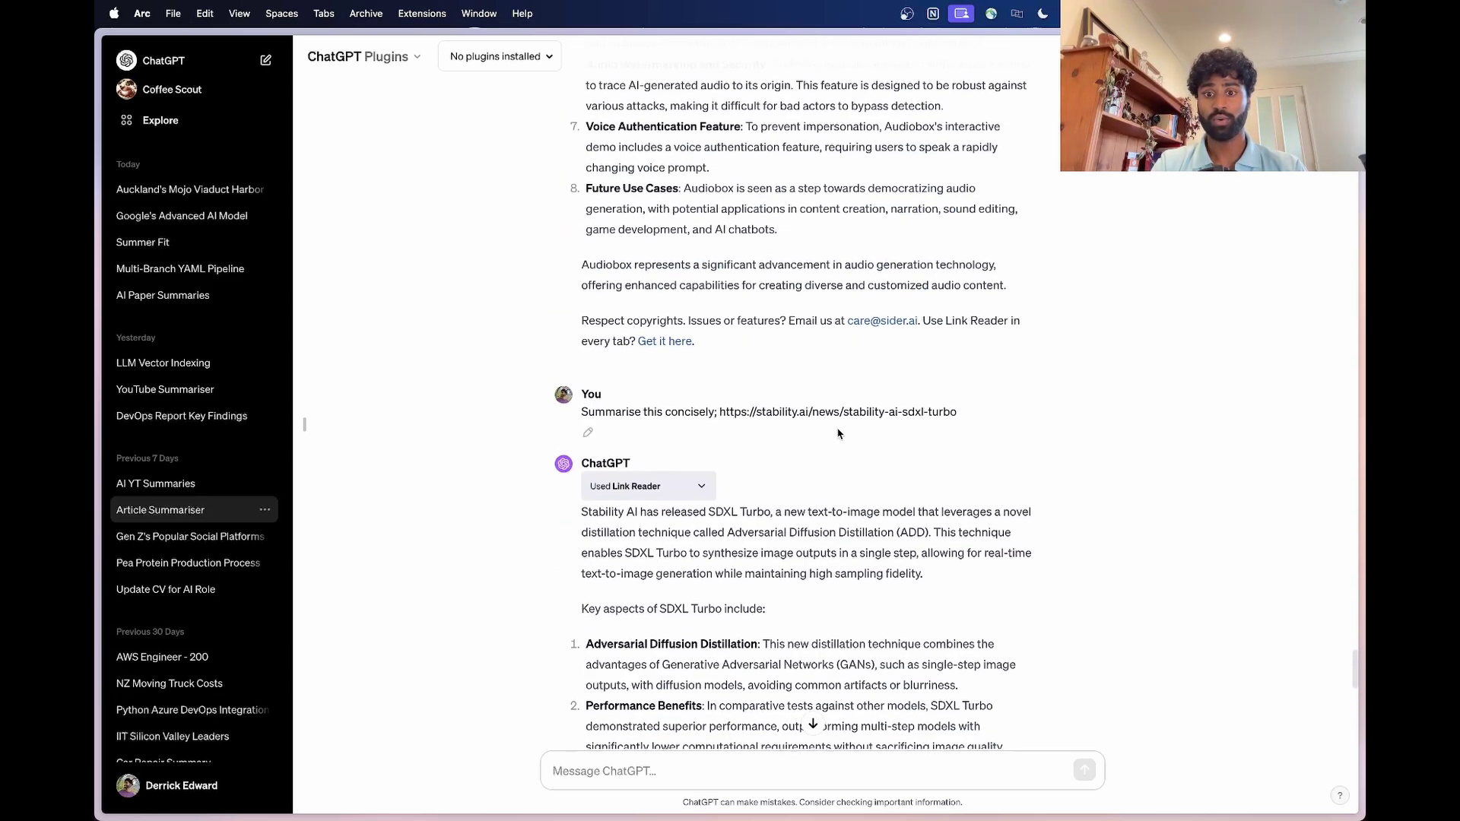
pyautogui.scroll(10, 839, 434)
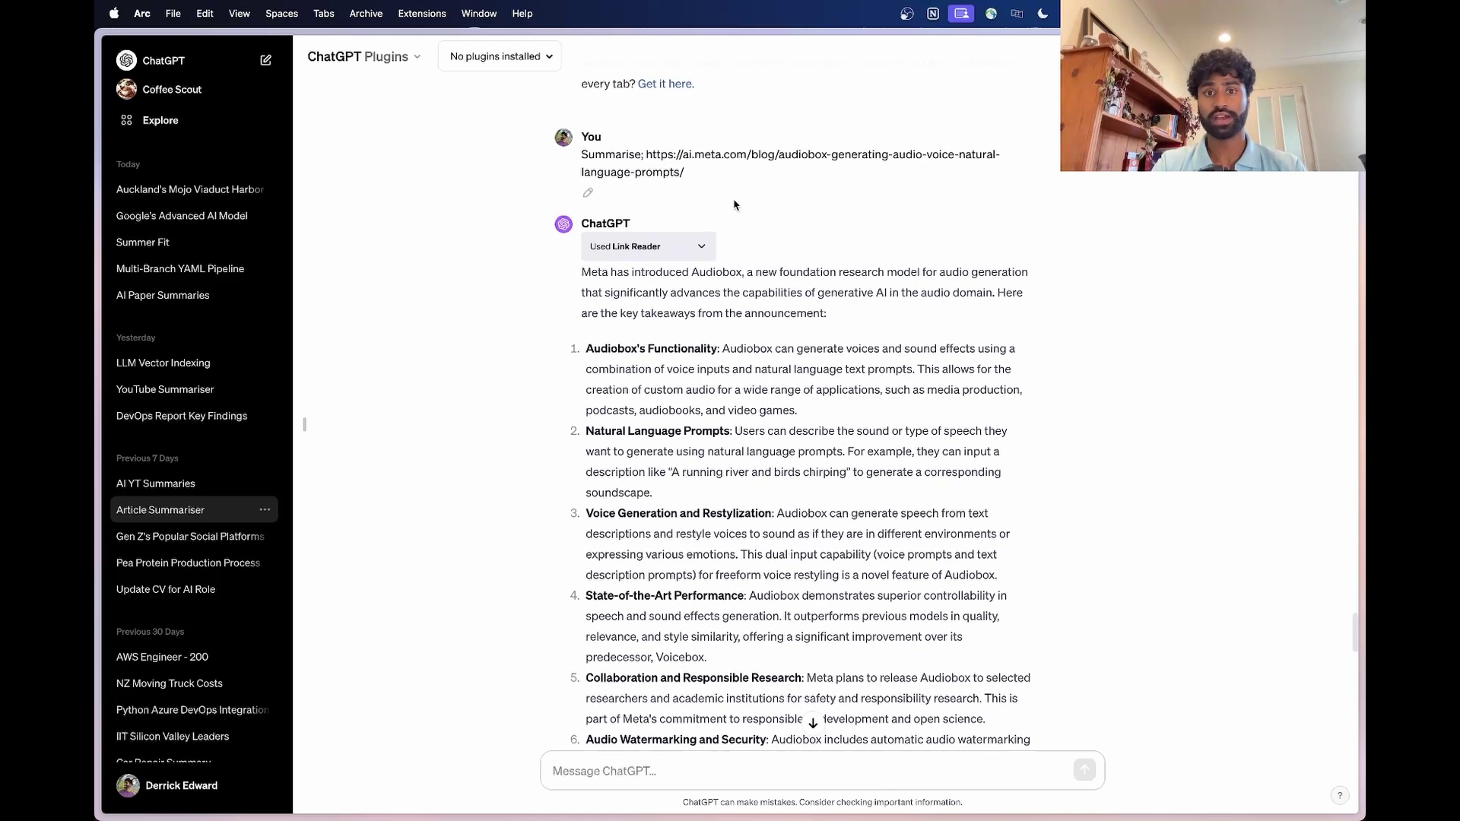
pyautogui.scroll(15, 734, 205)
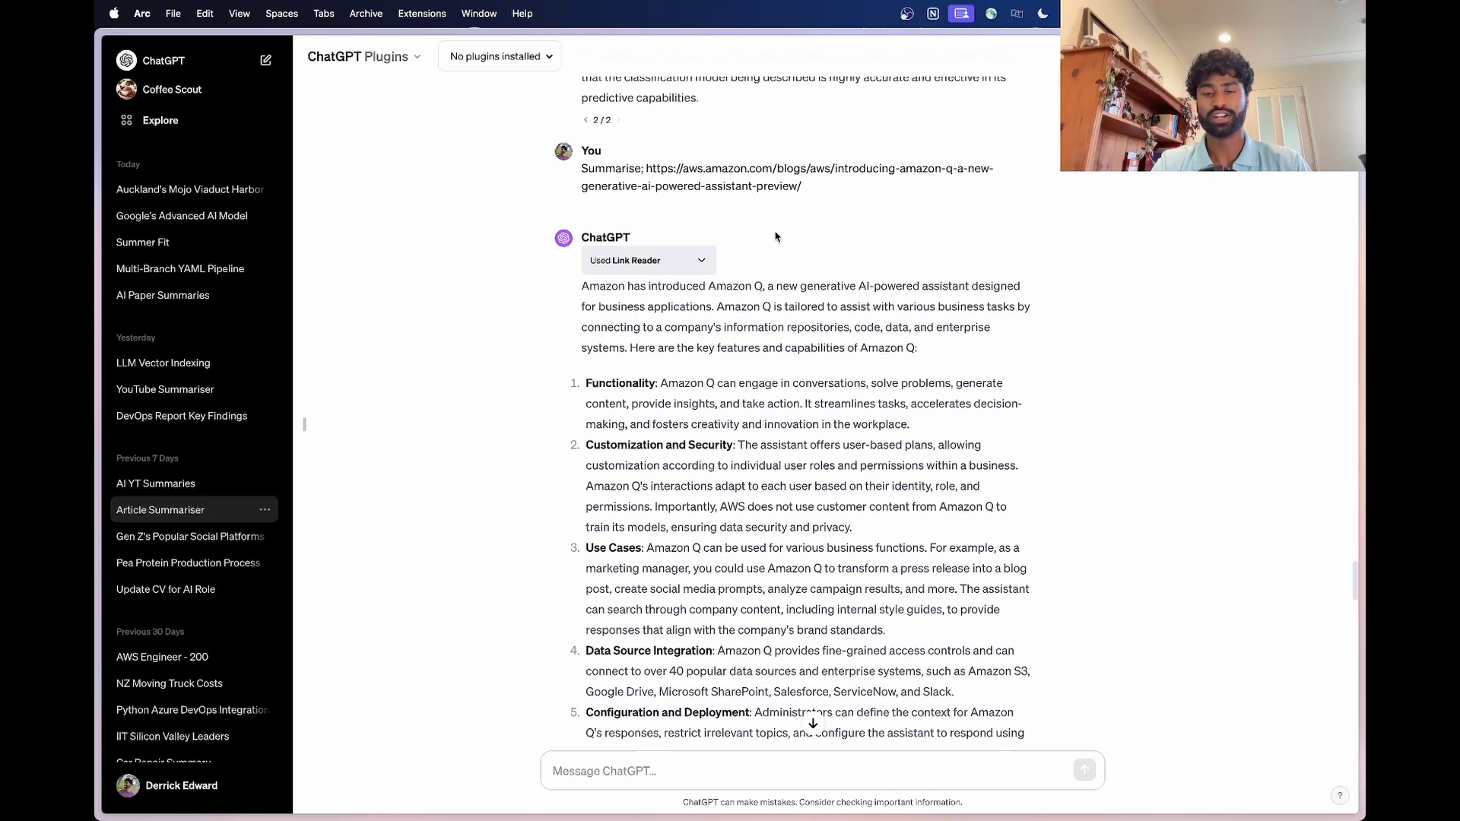
pyautogui.scroll(20, 776, 236)
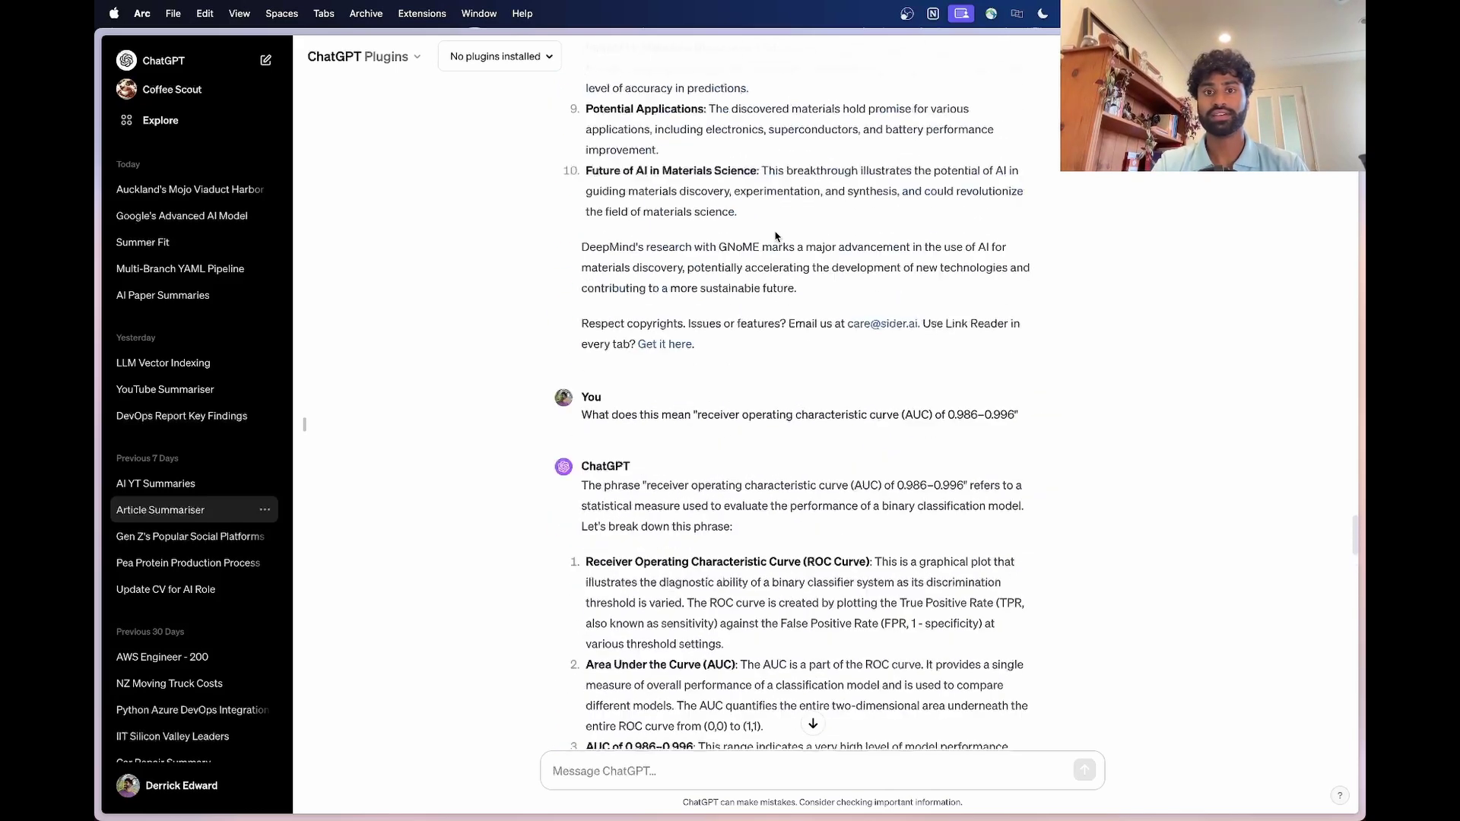
pyautogui.scroll(5, 775, 237)
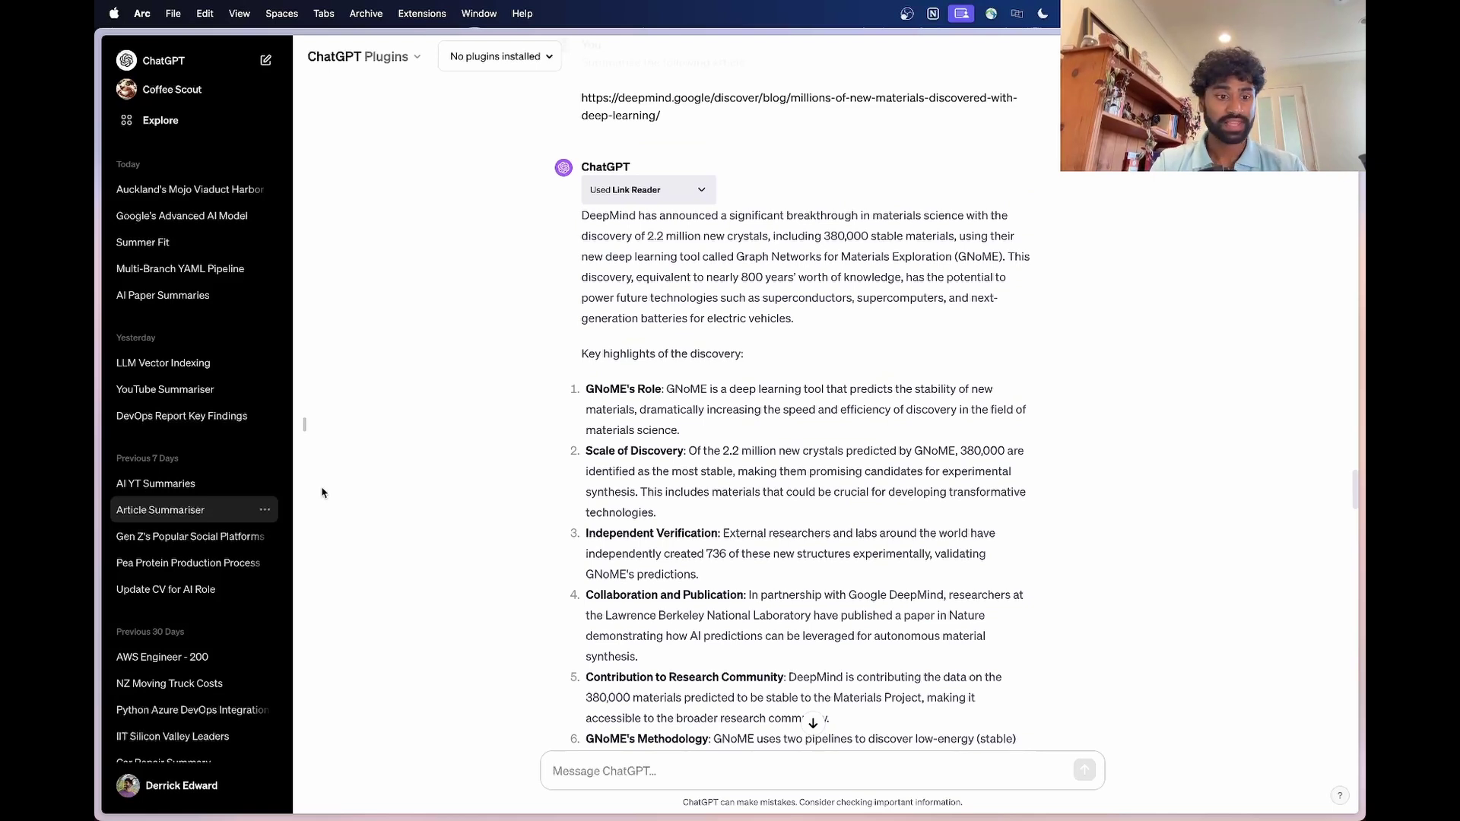
pyautogui.click(182, 390)
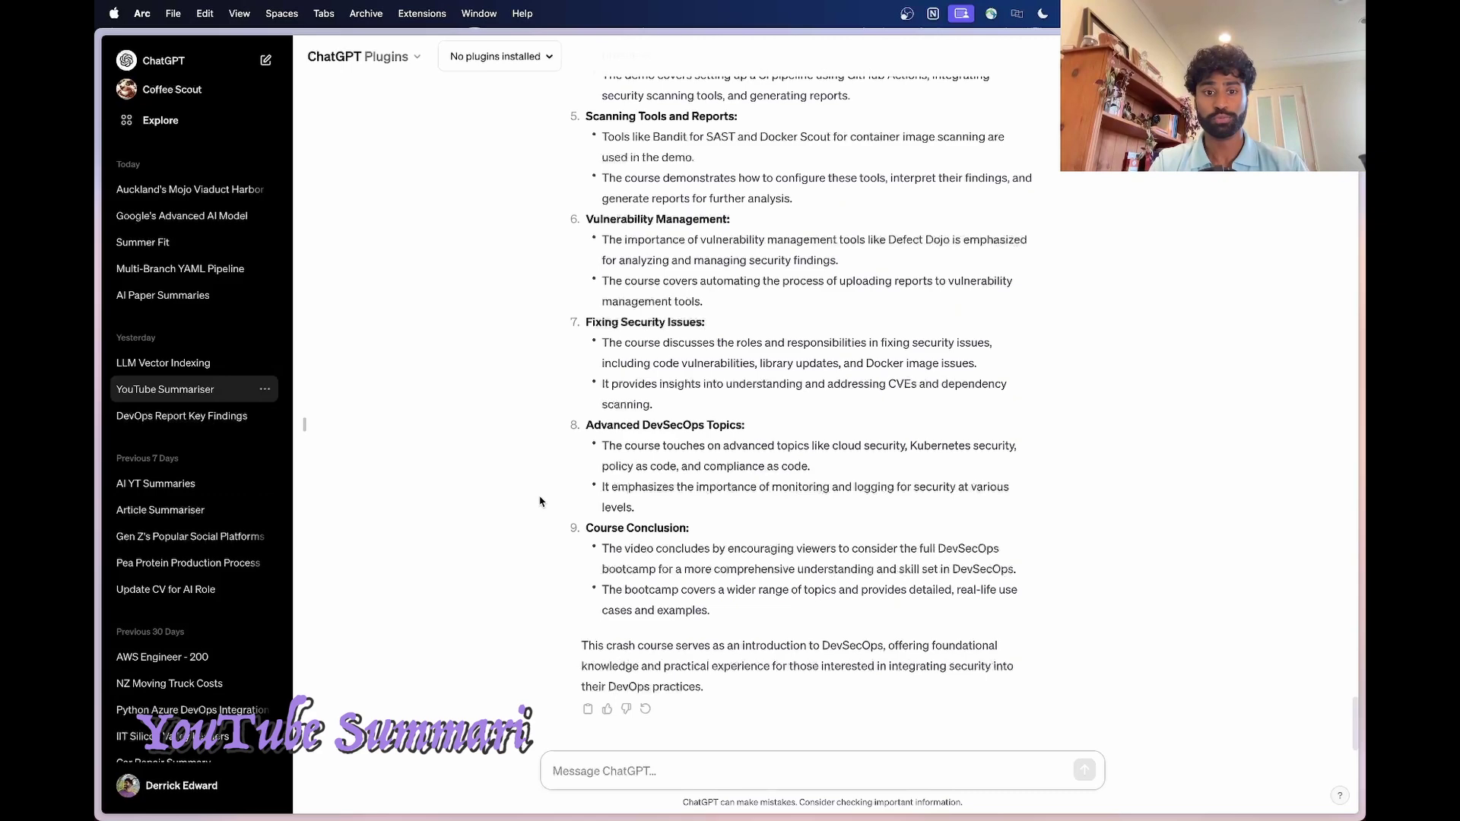
pyautogui.scroll(6, 540, 502)
pyautogui.scroll(5, 540, 501)
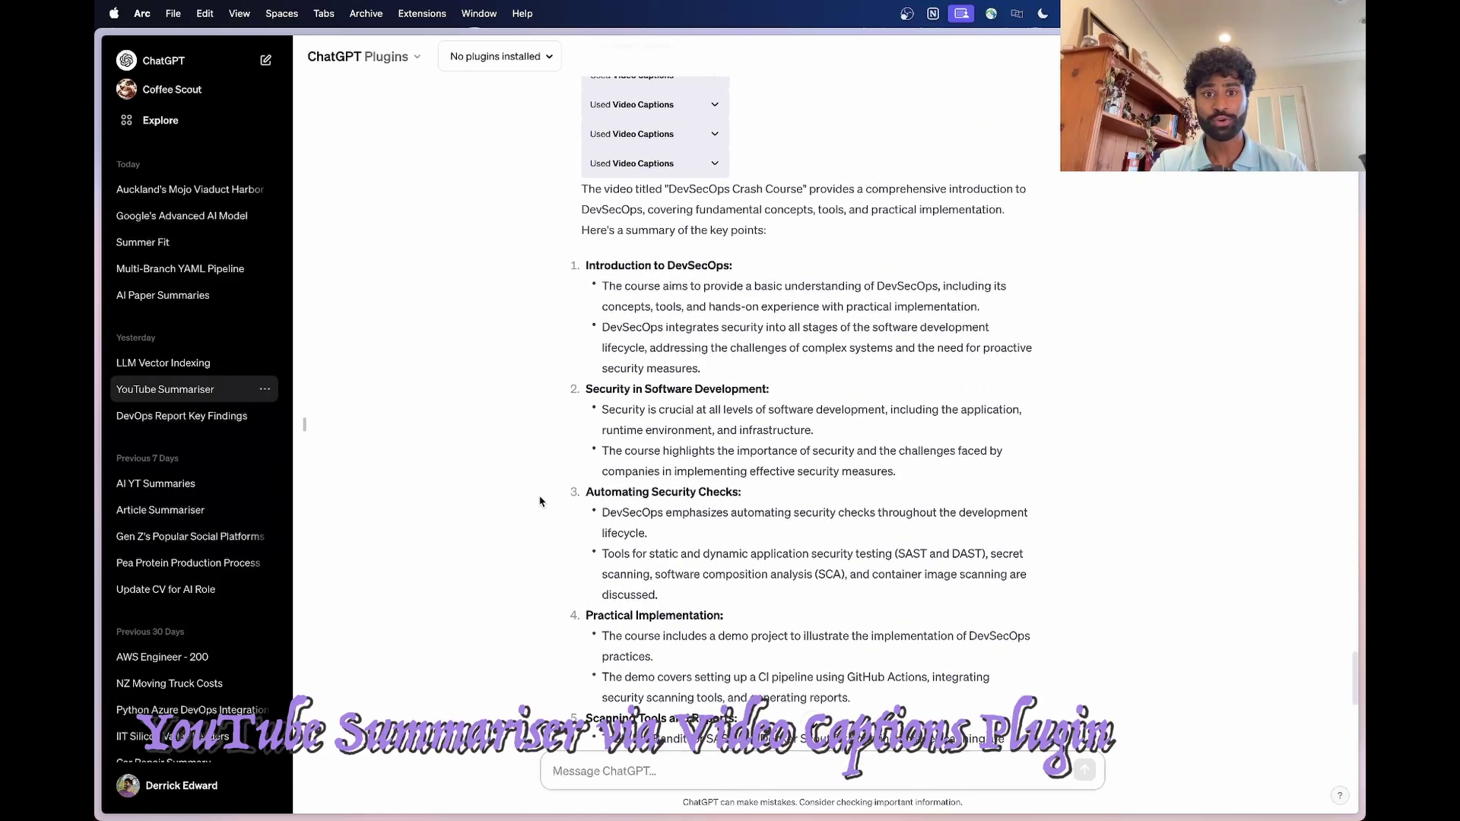
pyautogui.moveTo(675, 228); pyautogui.dragTo(871, 228)
pyautogui.click(922, 317)
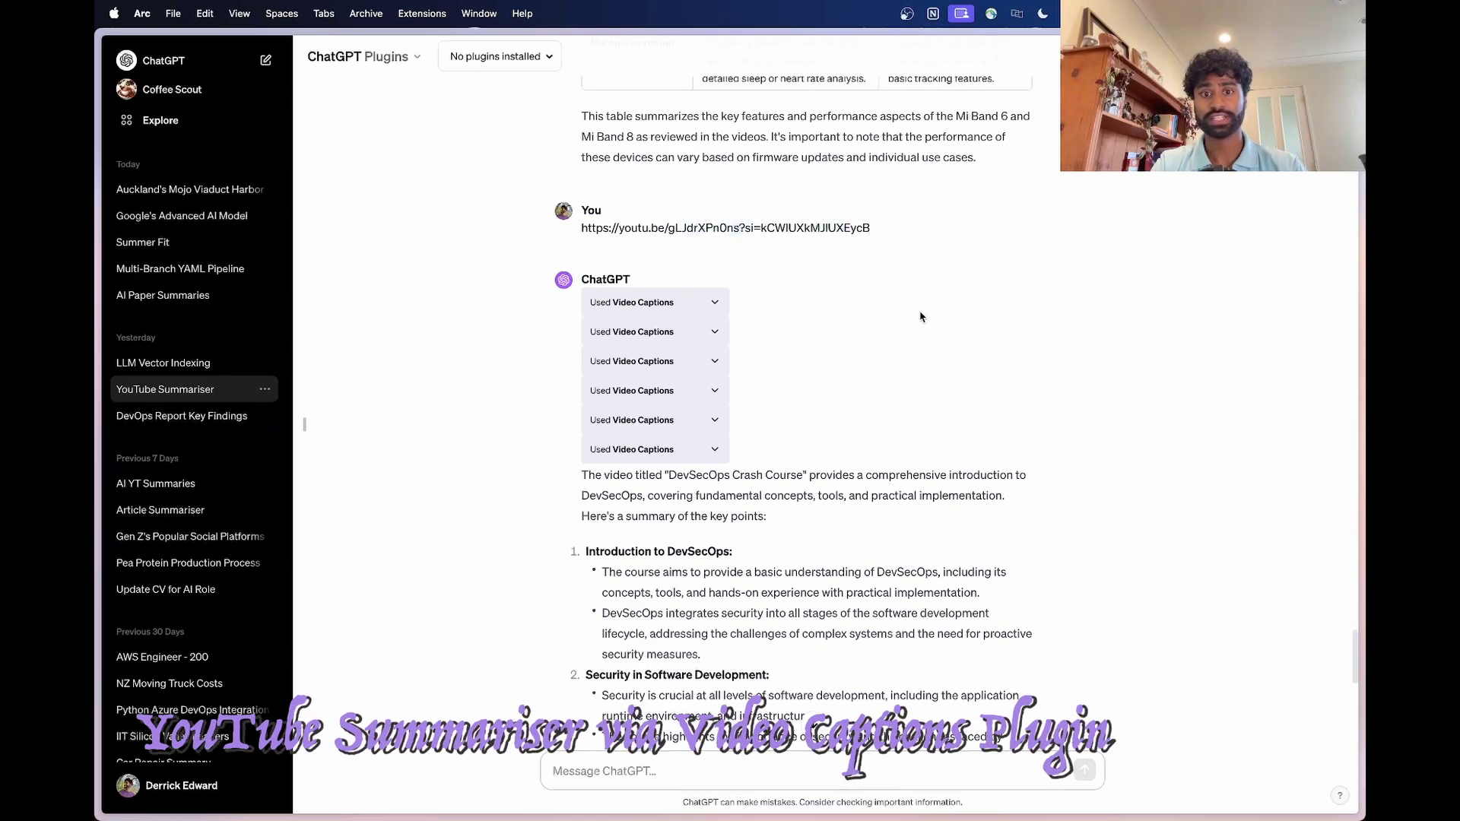
pyautogui.scroll(-2, 922, 317)
pyautogui.moveTo(702, 313); pyautogui.dragTo(758, 313)
pyautogui.click(870, 314)
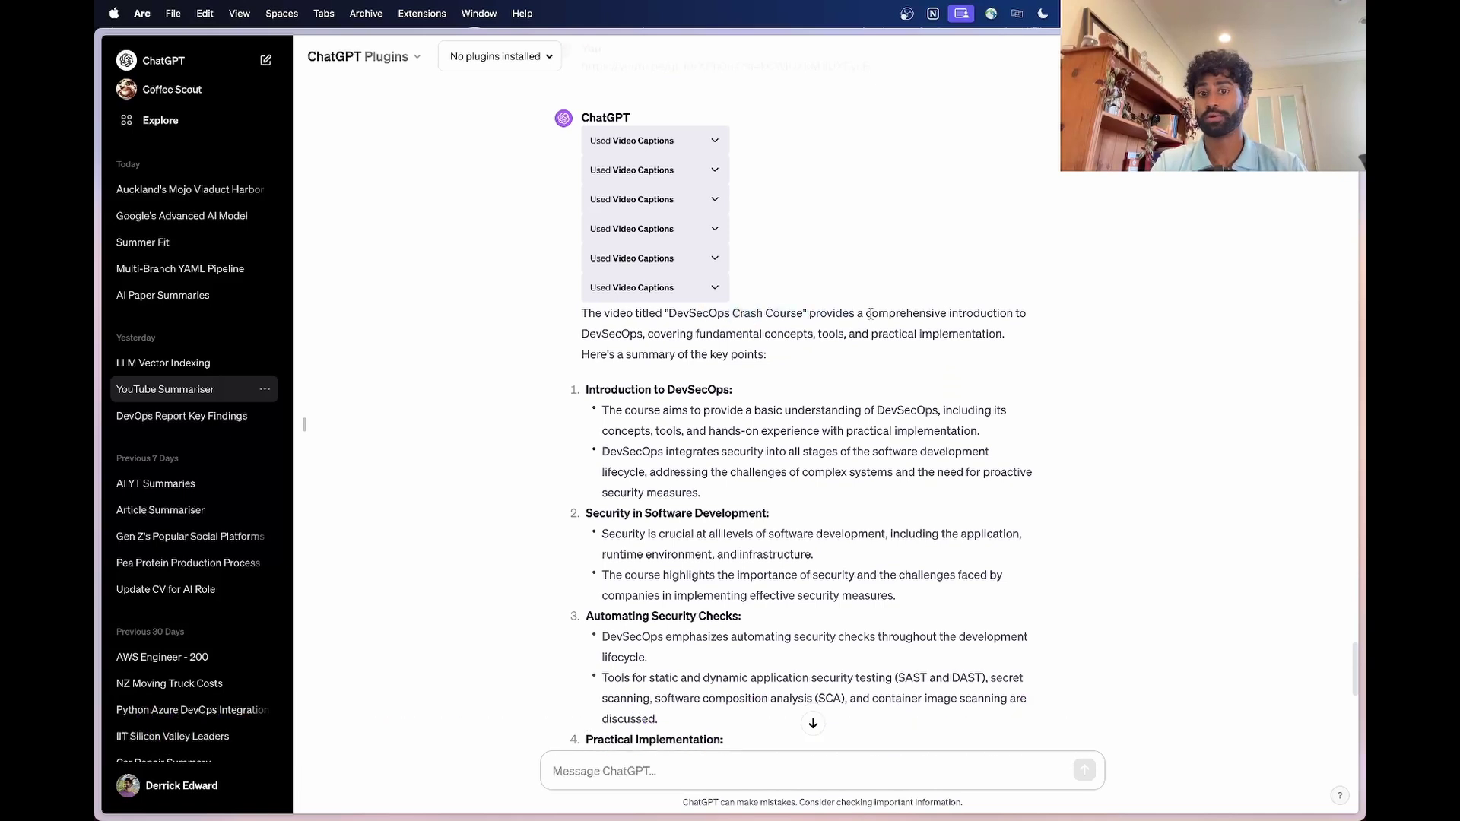
pyautogui.scroll(-1, 770, 392)
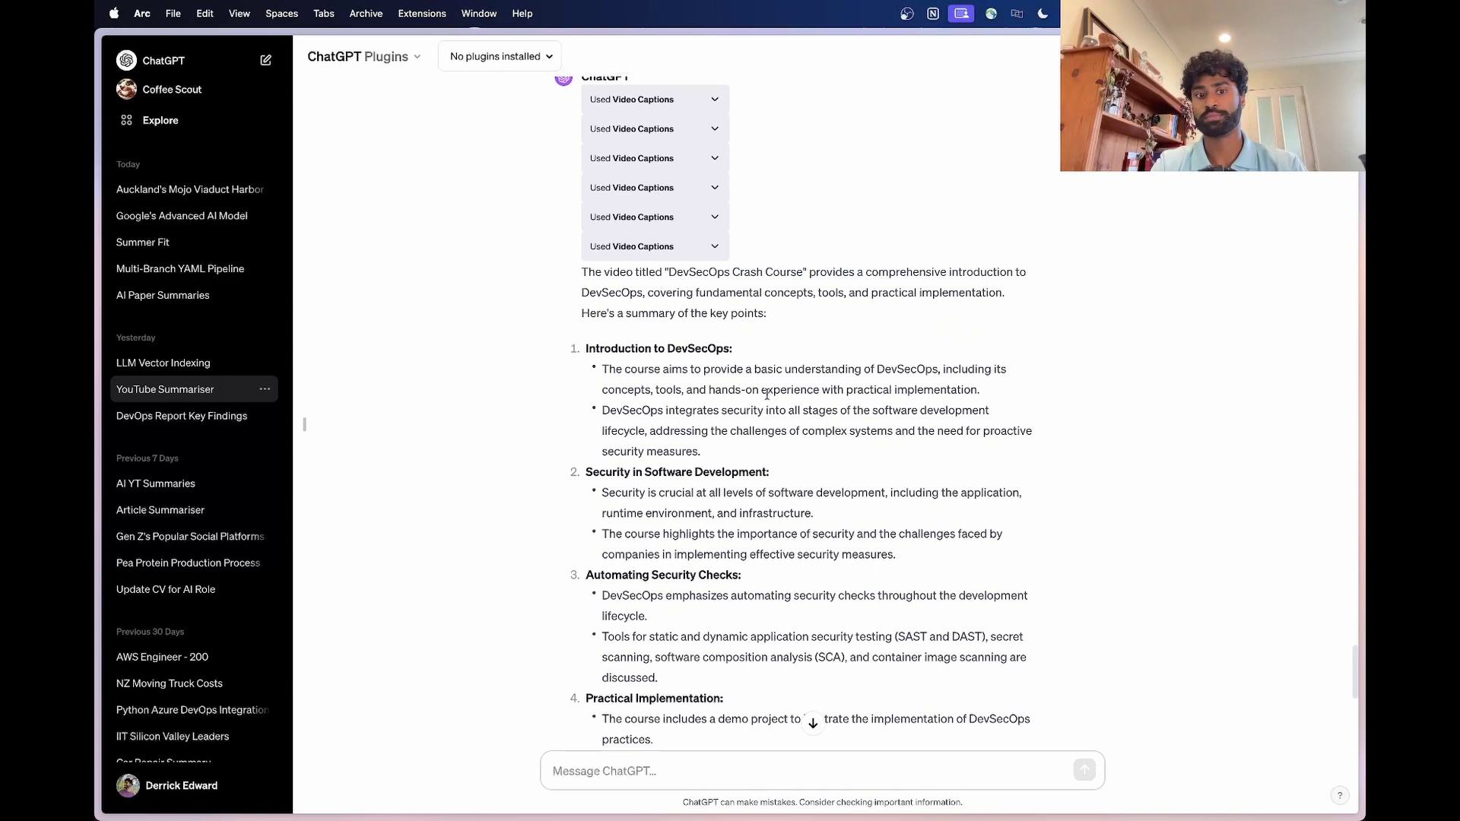
pyautogui.scroll(-3, 767, 394)
pyautogui.moveTo(637, 248); pyautogui.dragTo(718, 302)
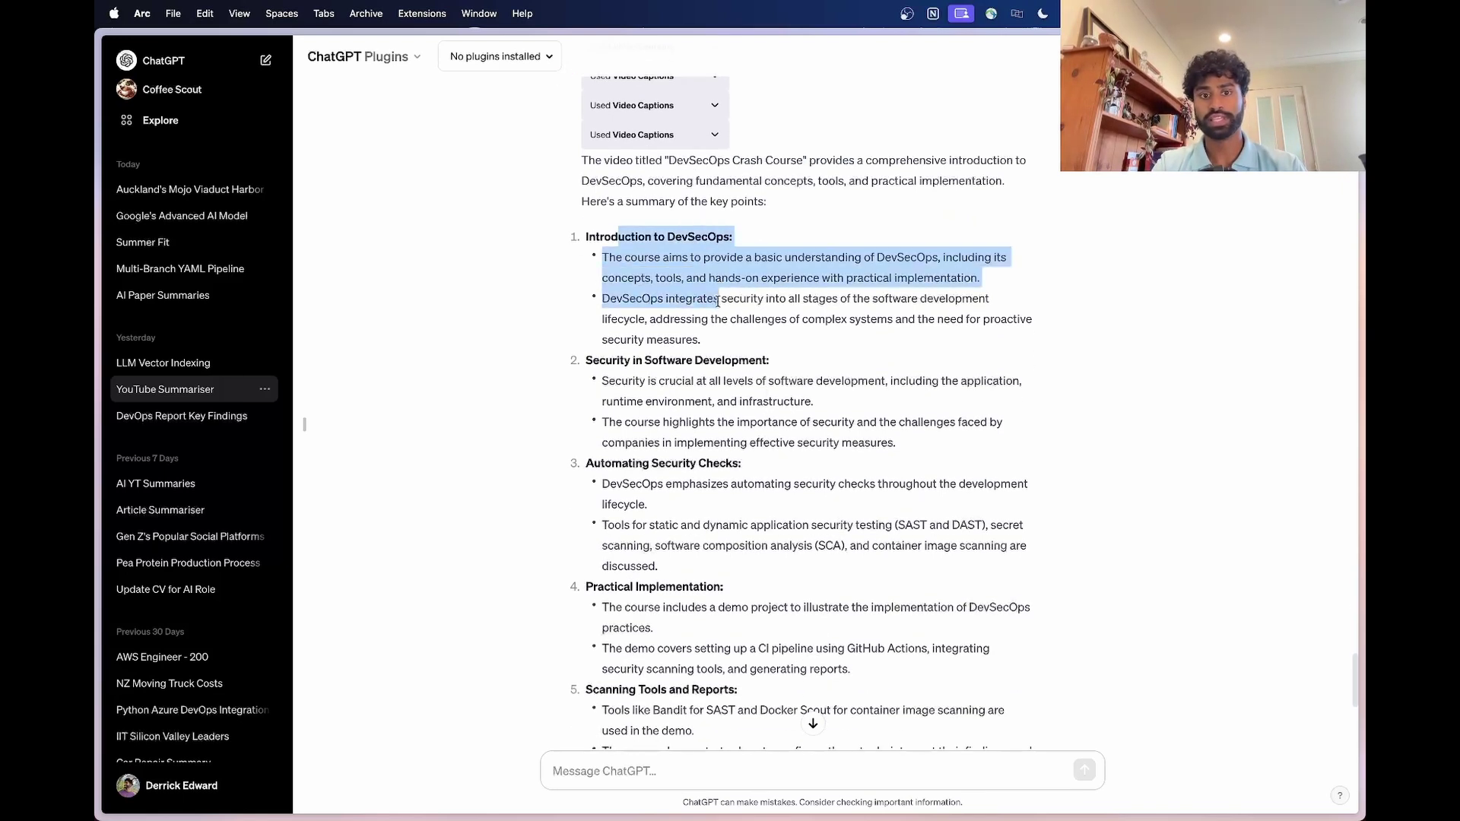
pyautogui.click(717, 301)
pyautogui.scroll(-5, 717, 301)
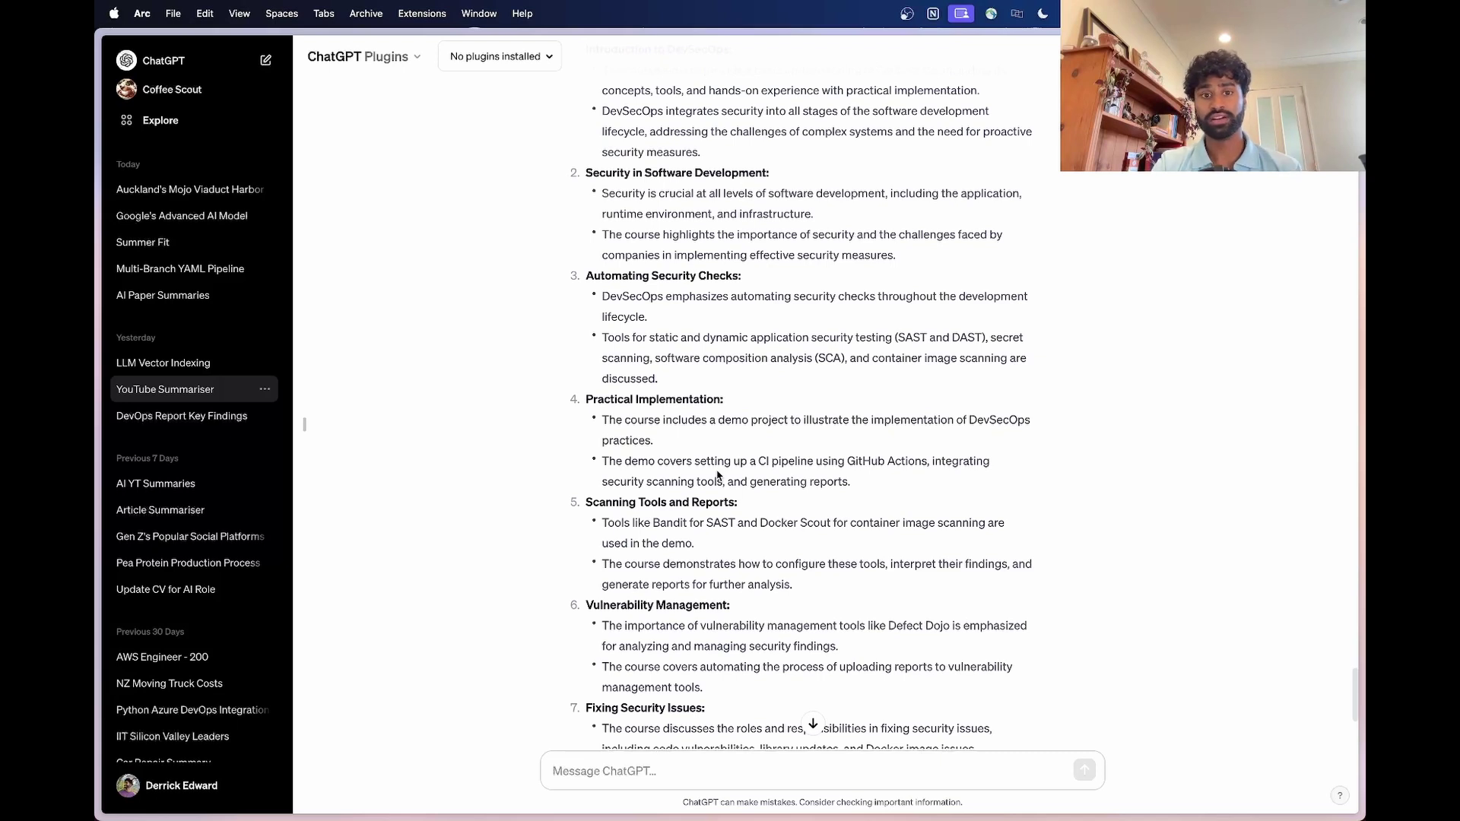
pyautogui.scroll(3, 718, 476)
pyautogui.moveTo(667, 267); pyautogui.dragTo(682, 362)
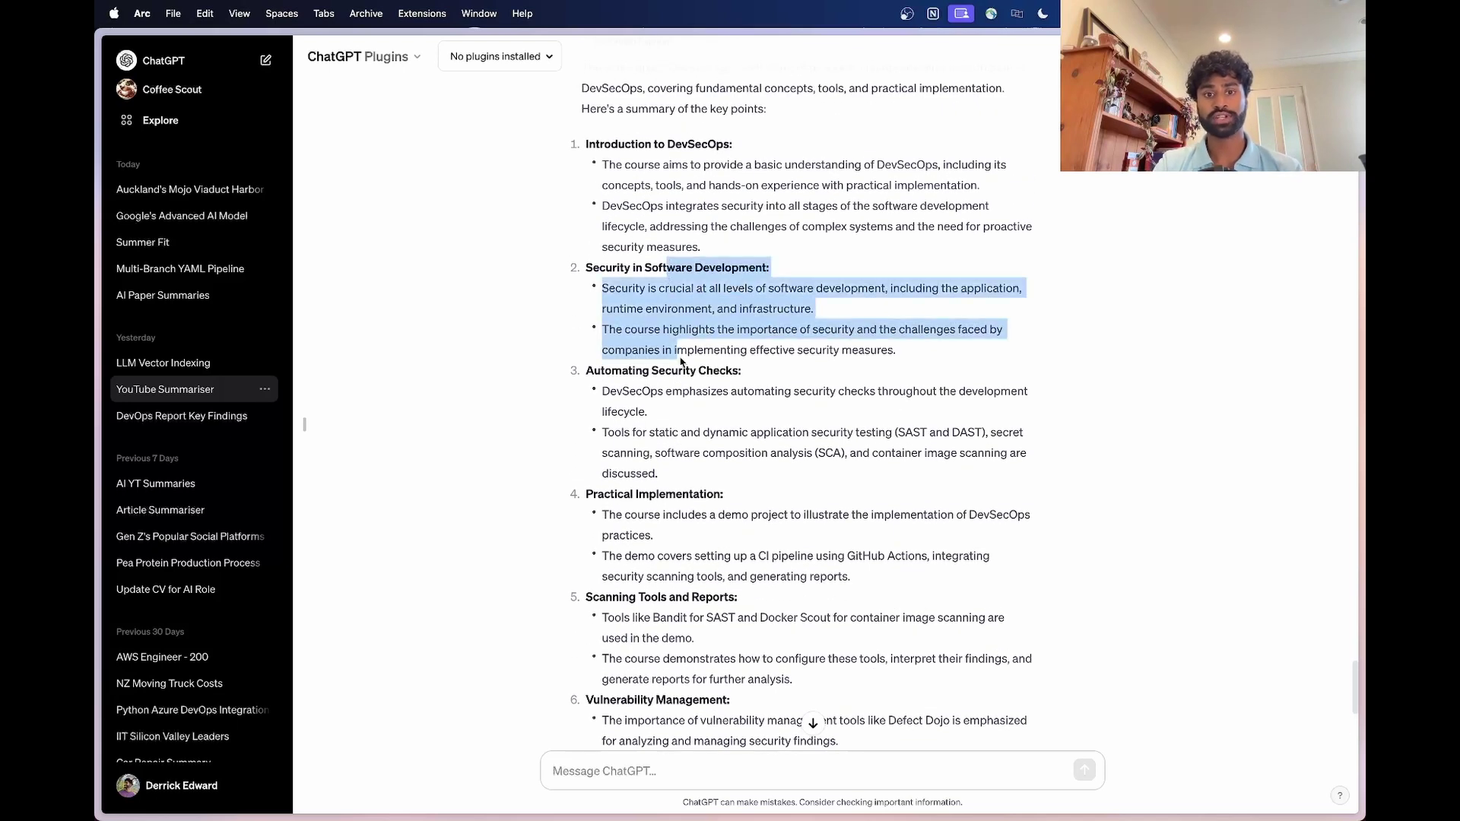
pyautogui.click(682, 362)
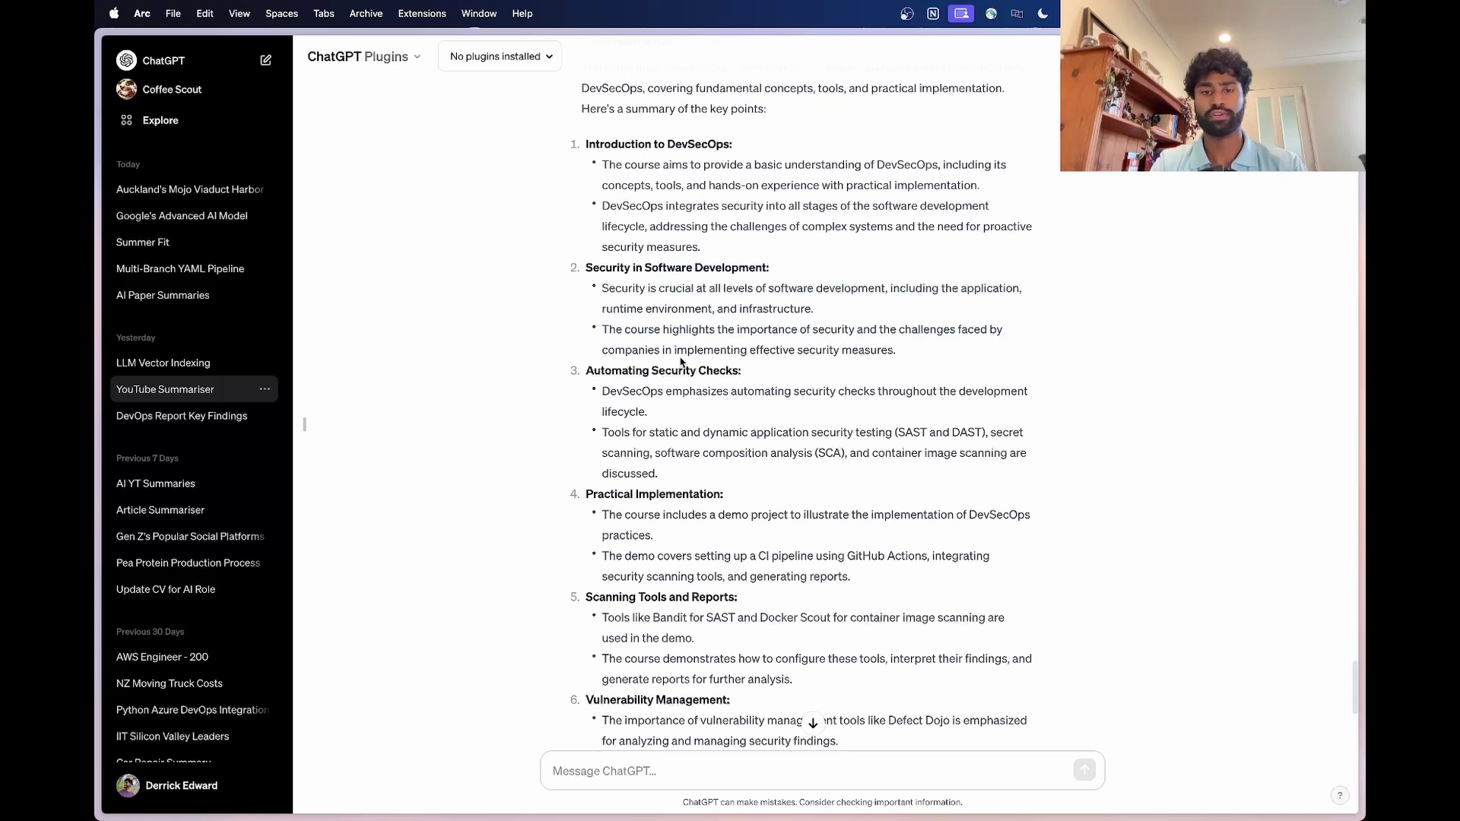
pyautogui.scroll(3, 681, 362)
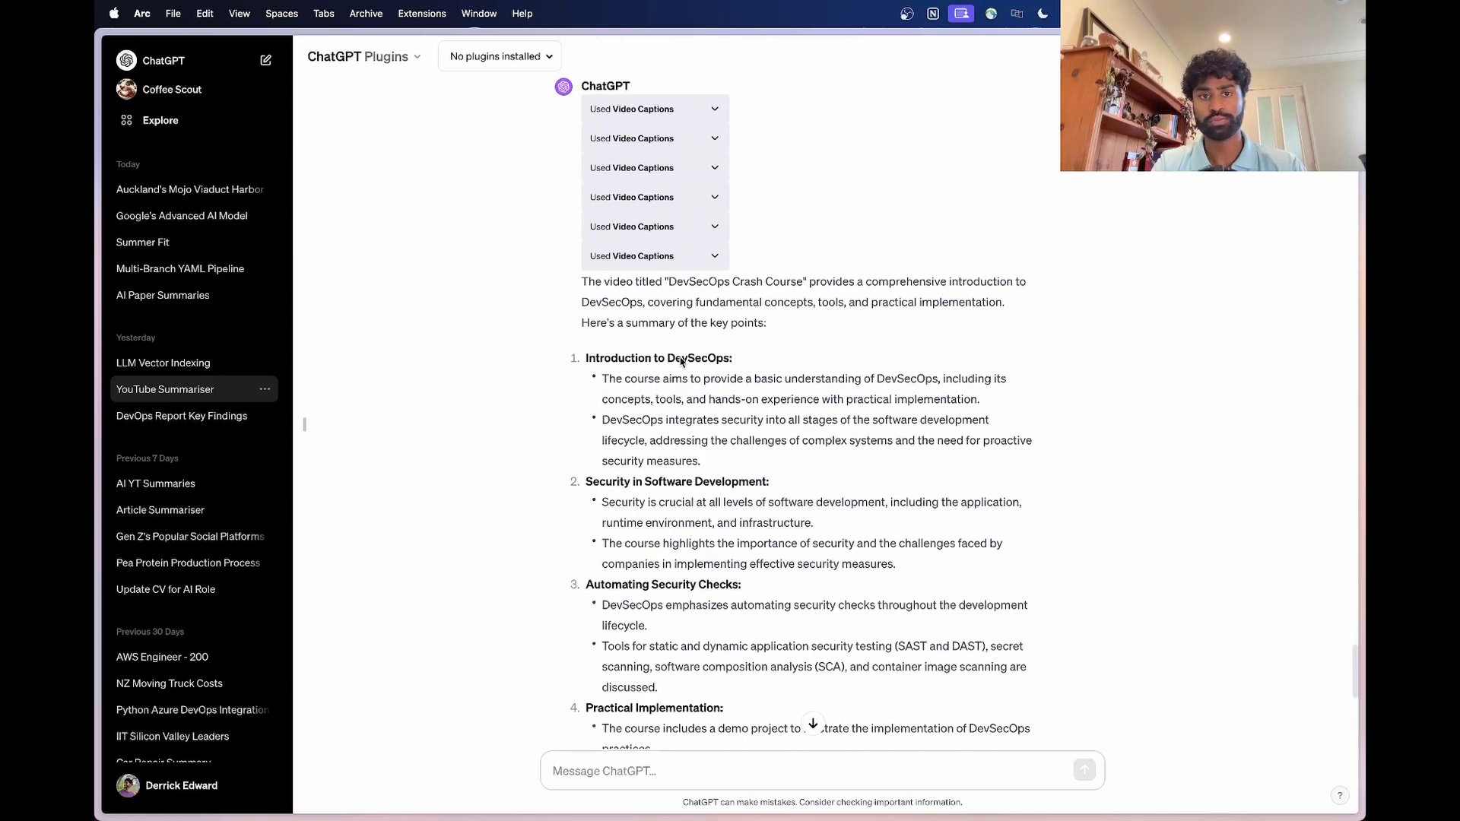
pyautogui.scroll(-1, 682, 362)
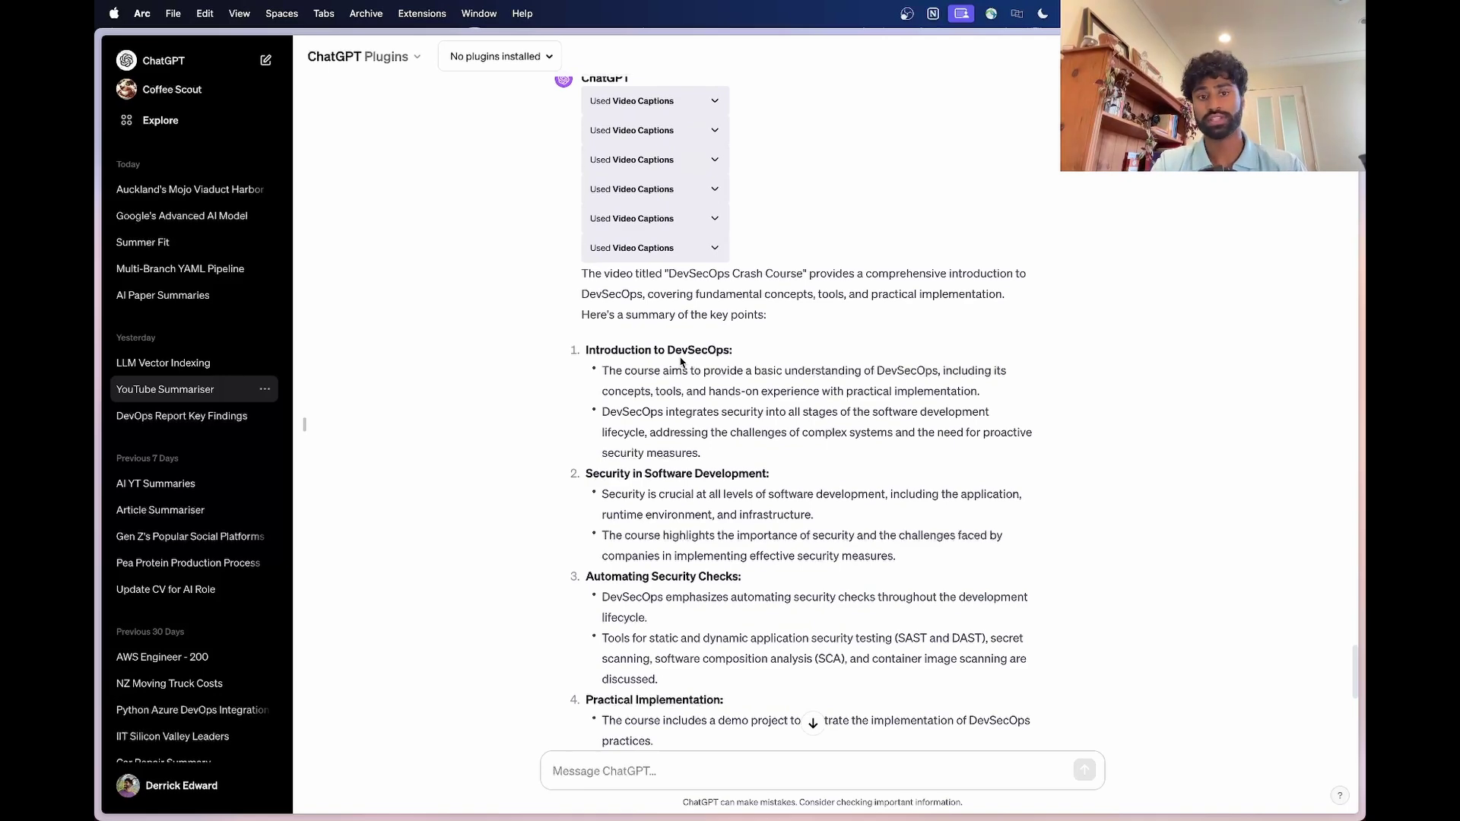
pyautogui.scroll(20, 682, 362)
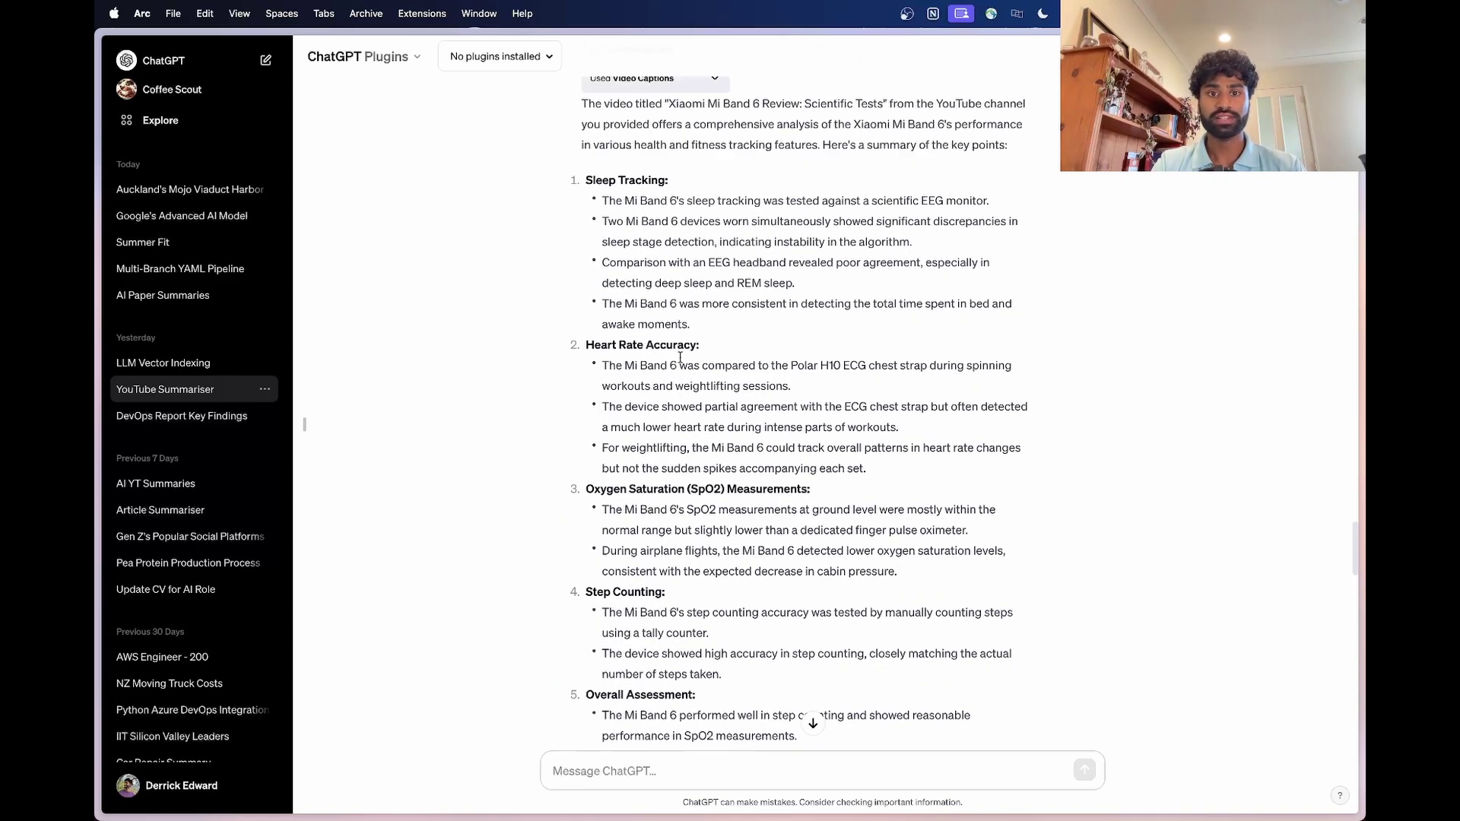
pyautogui.scroll(5, 680, 357)
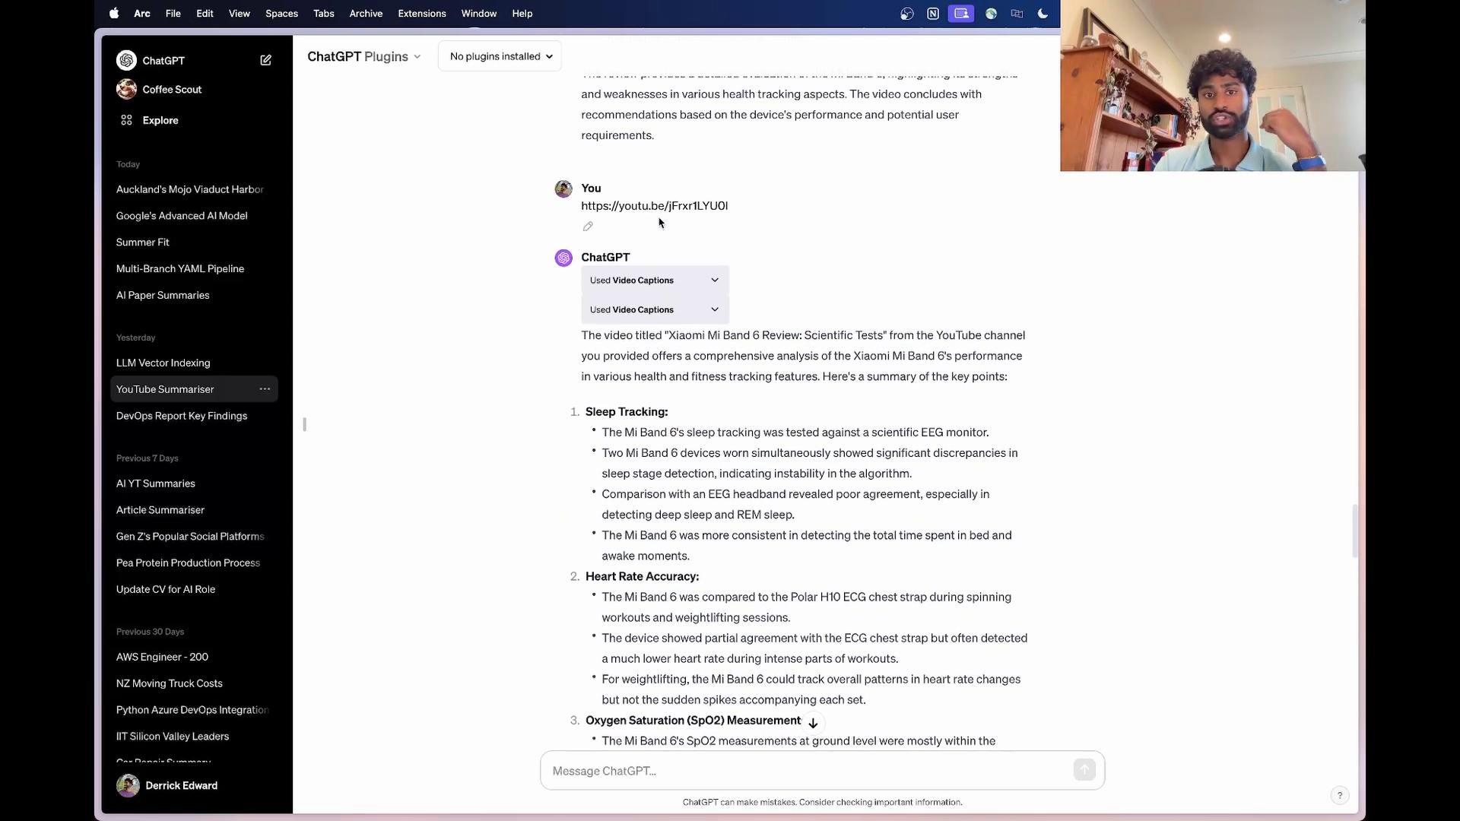
pyautogui.moveTo(685, 336); pyautogui.dragTo(807, 335)
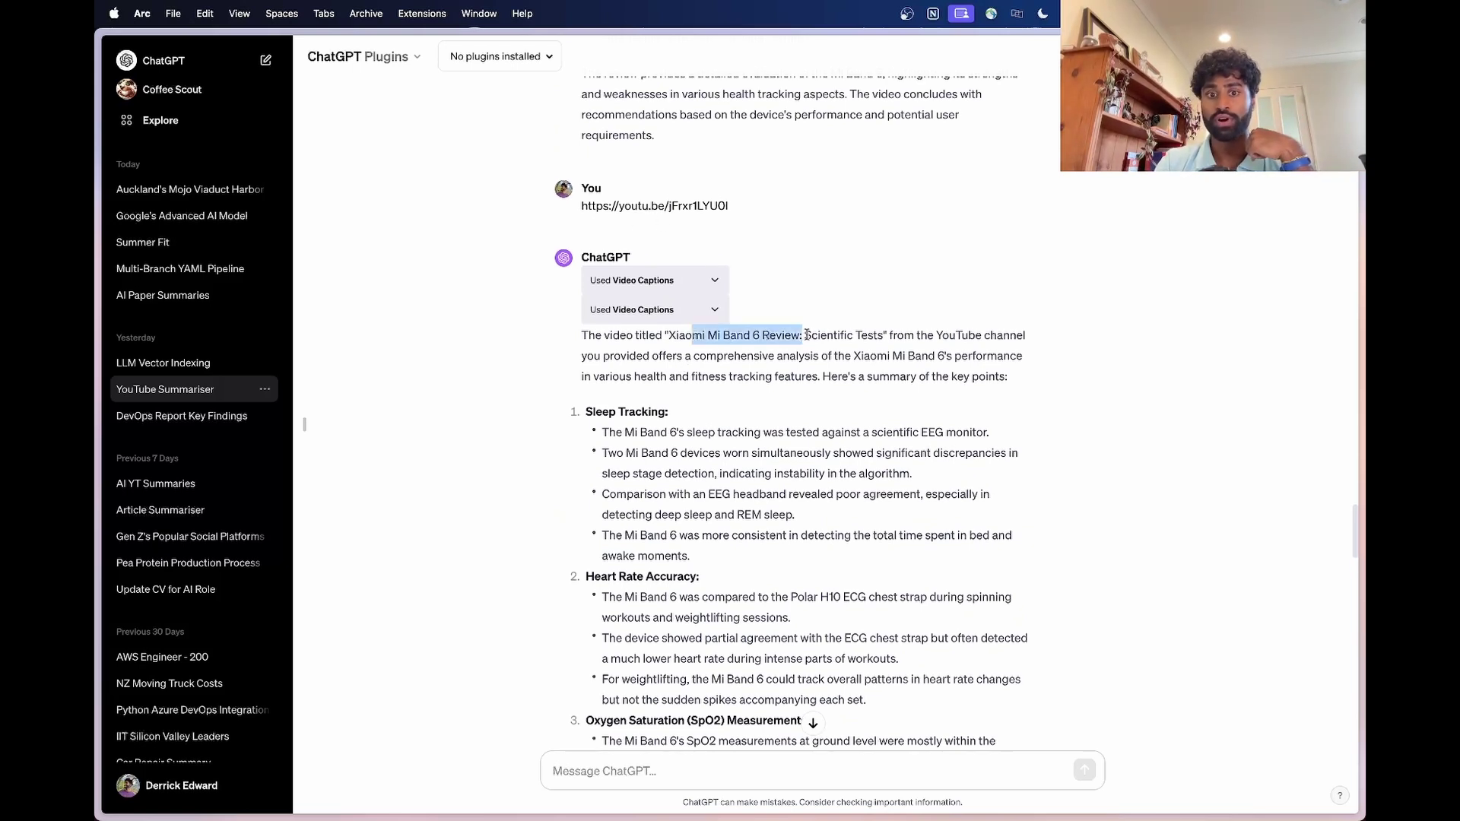
pyautogui.click(807, 335)
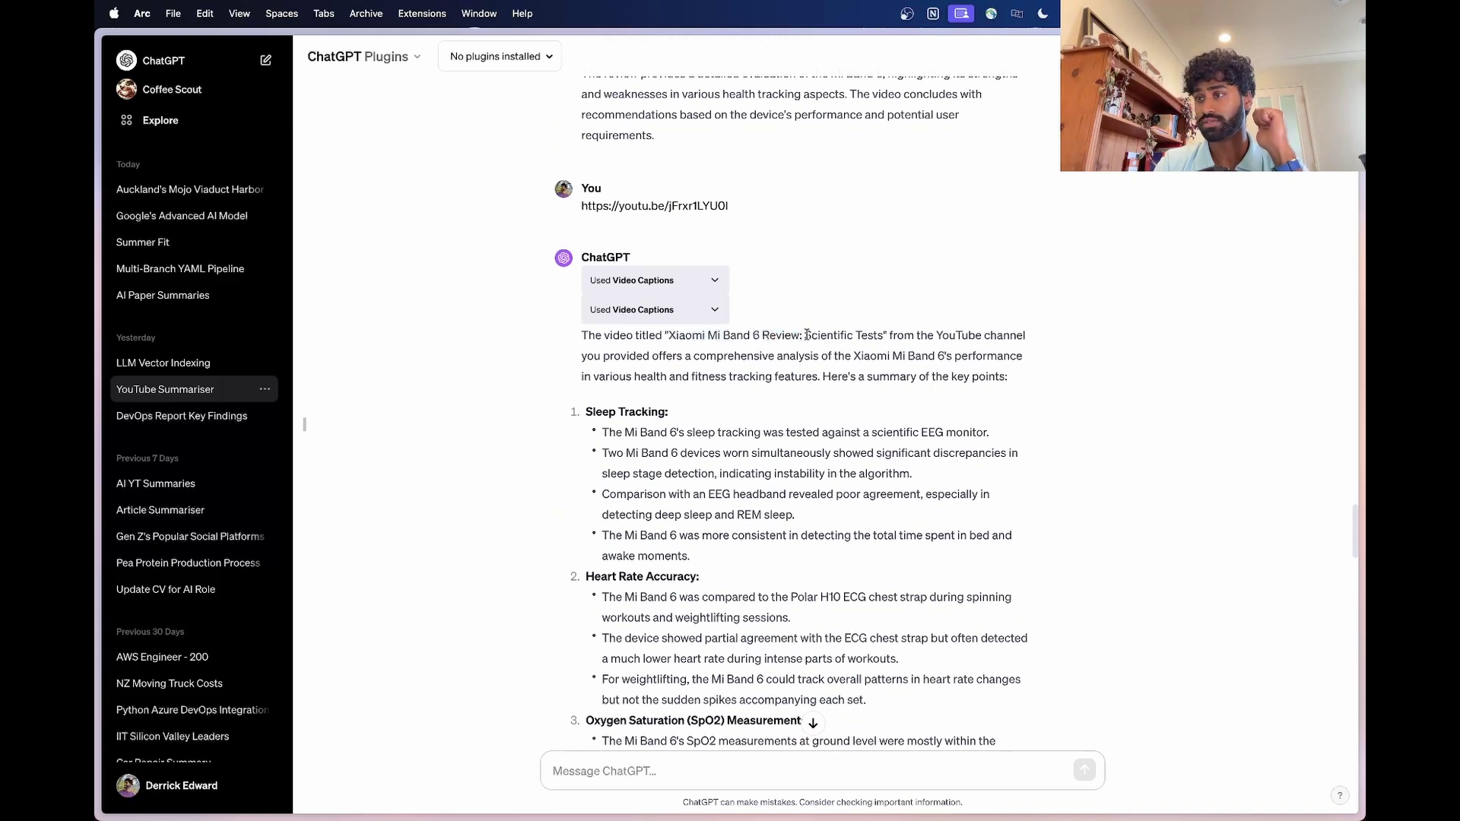
pyautogui.scroll(-3, 807, 334)
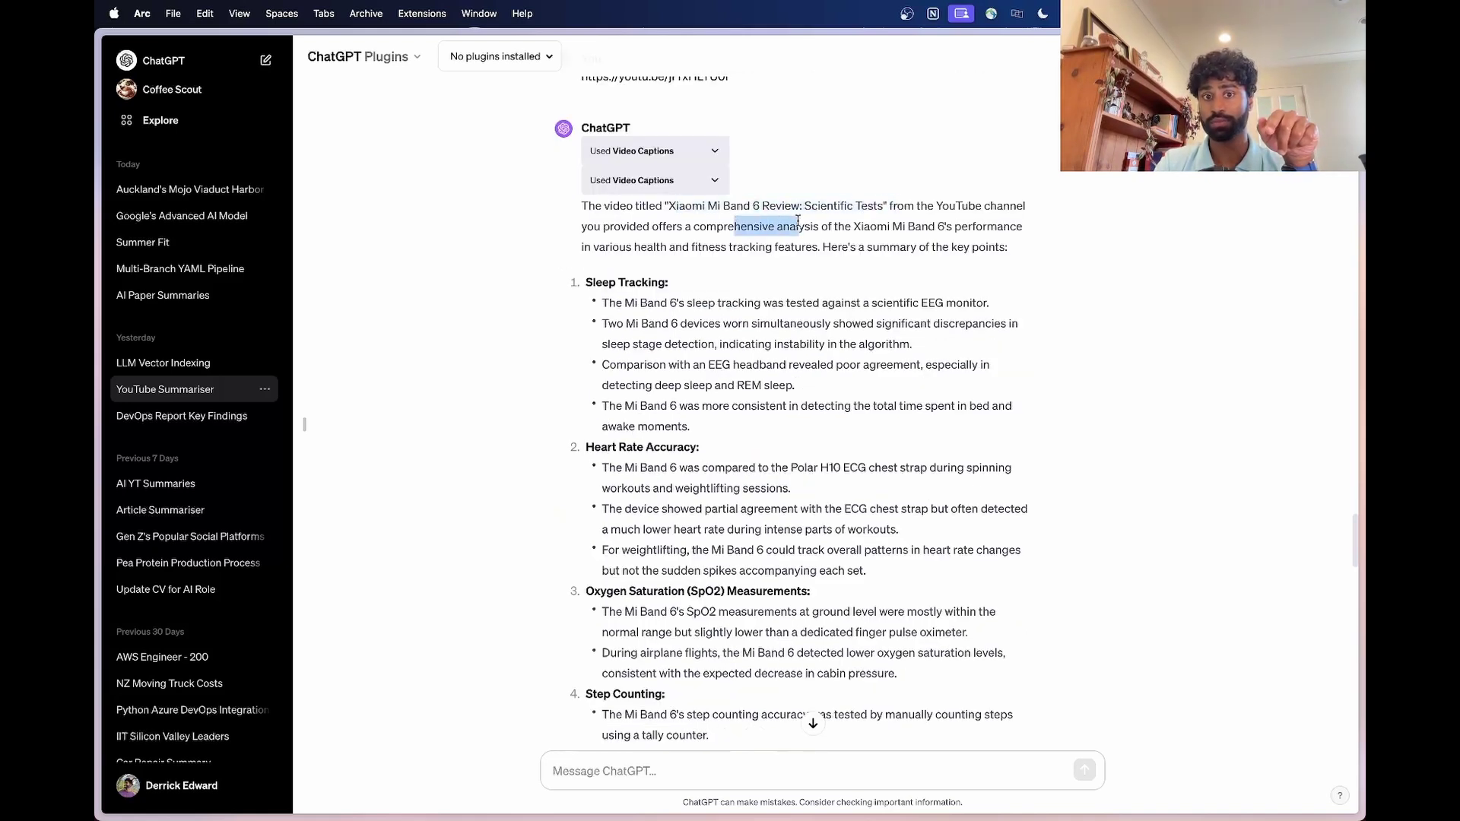
pyautogui.scroll(10, 811, 220)
pyautogui.scroll(5, 816, 204)
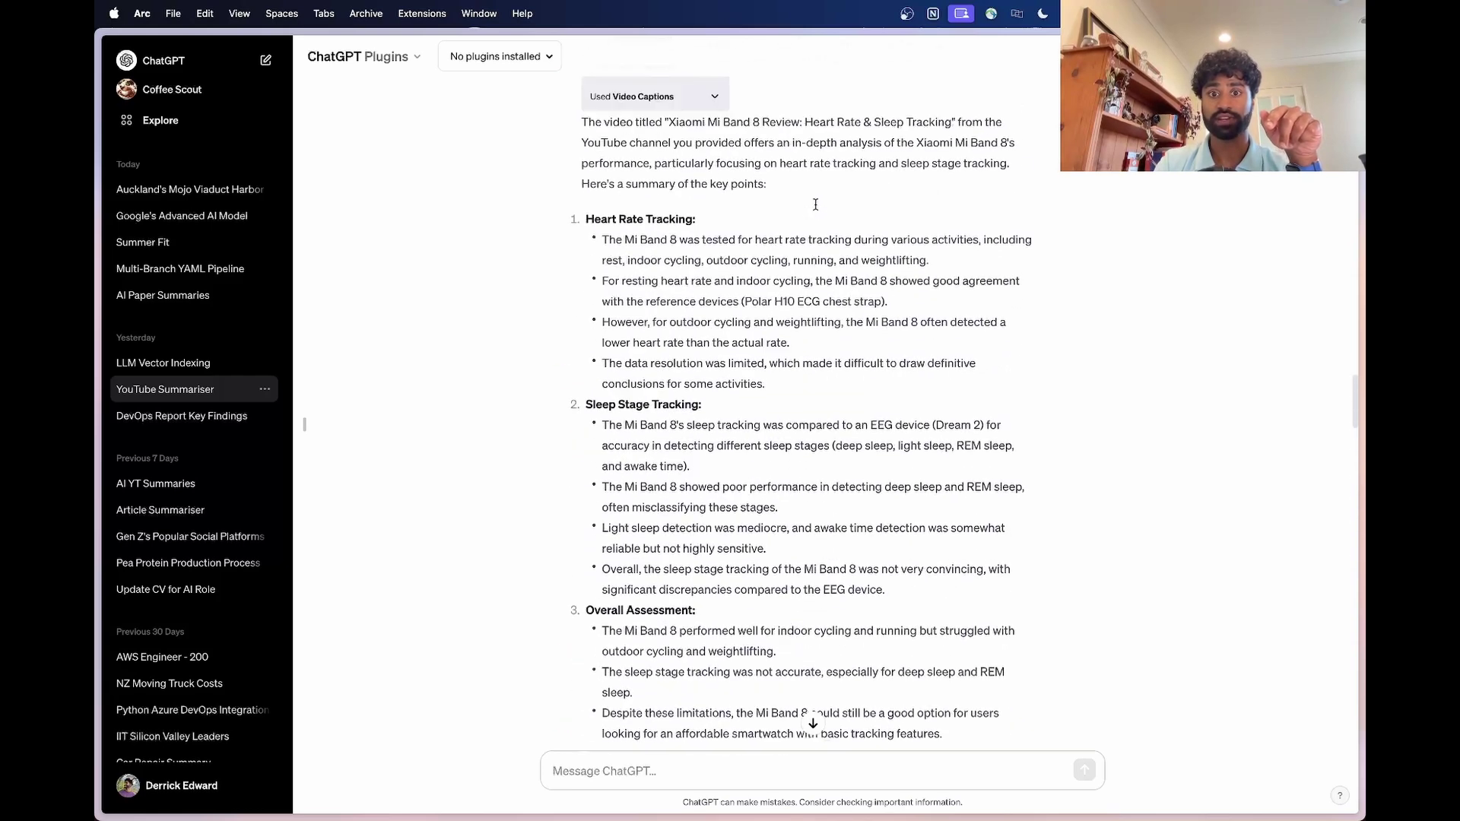
pyautogui.moveTo(717, 187); pyautogui.dragTo(844, 186)
pyautogui.click(845, 186)
pyautogui.scroll(-15, 849, 422)
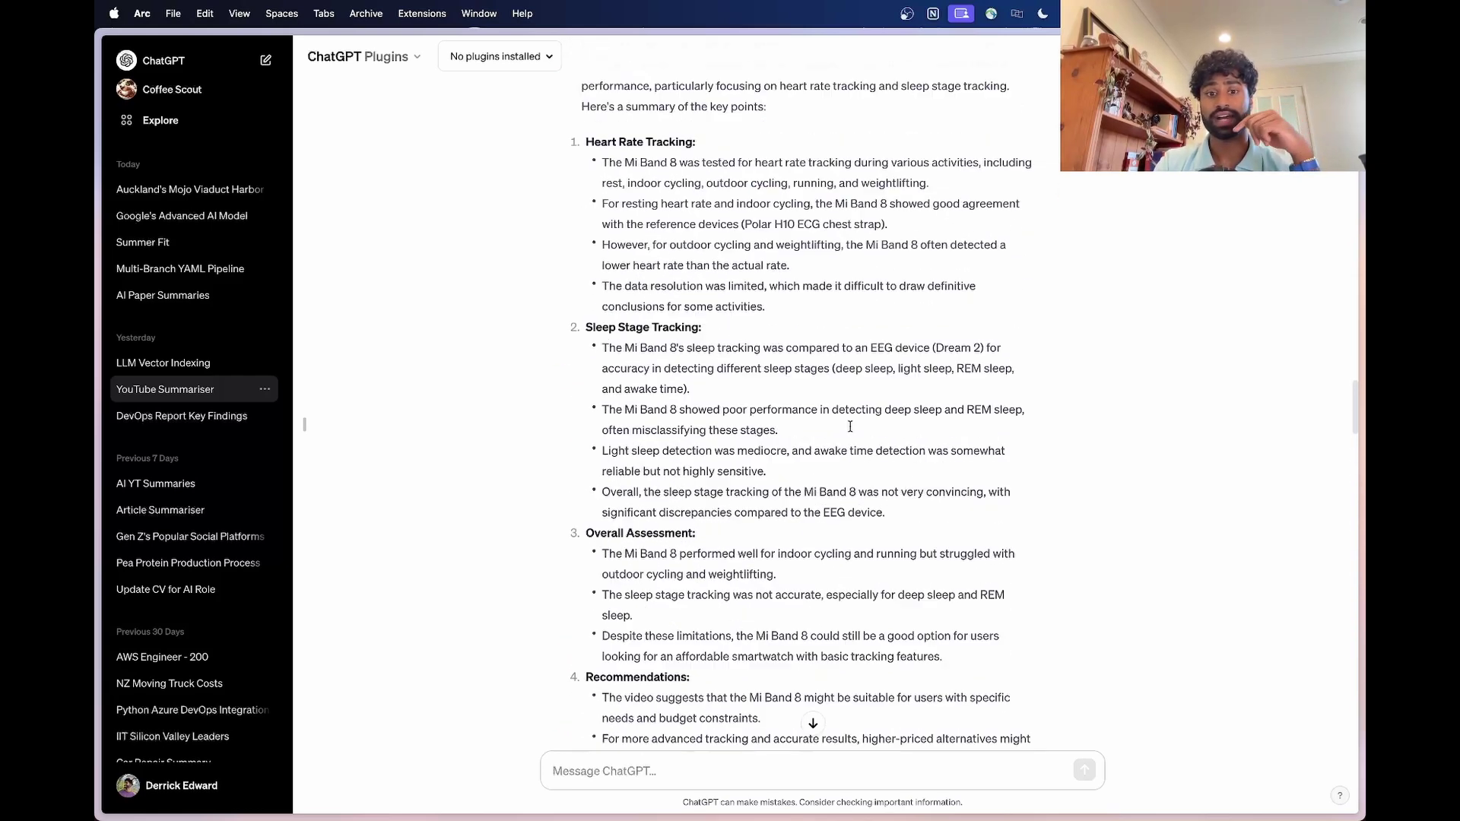
pyautogui.scroll(-1, 850, 426)
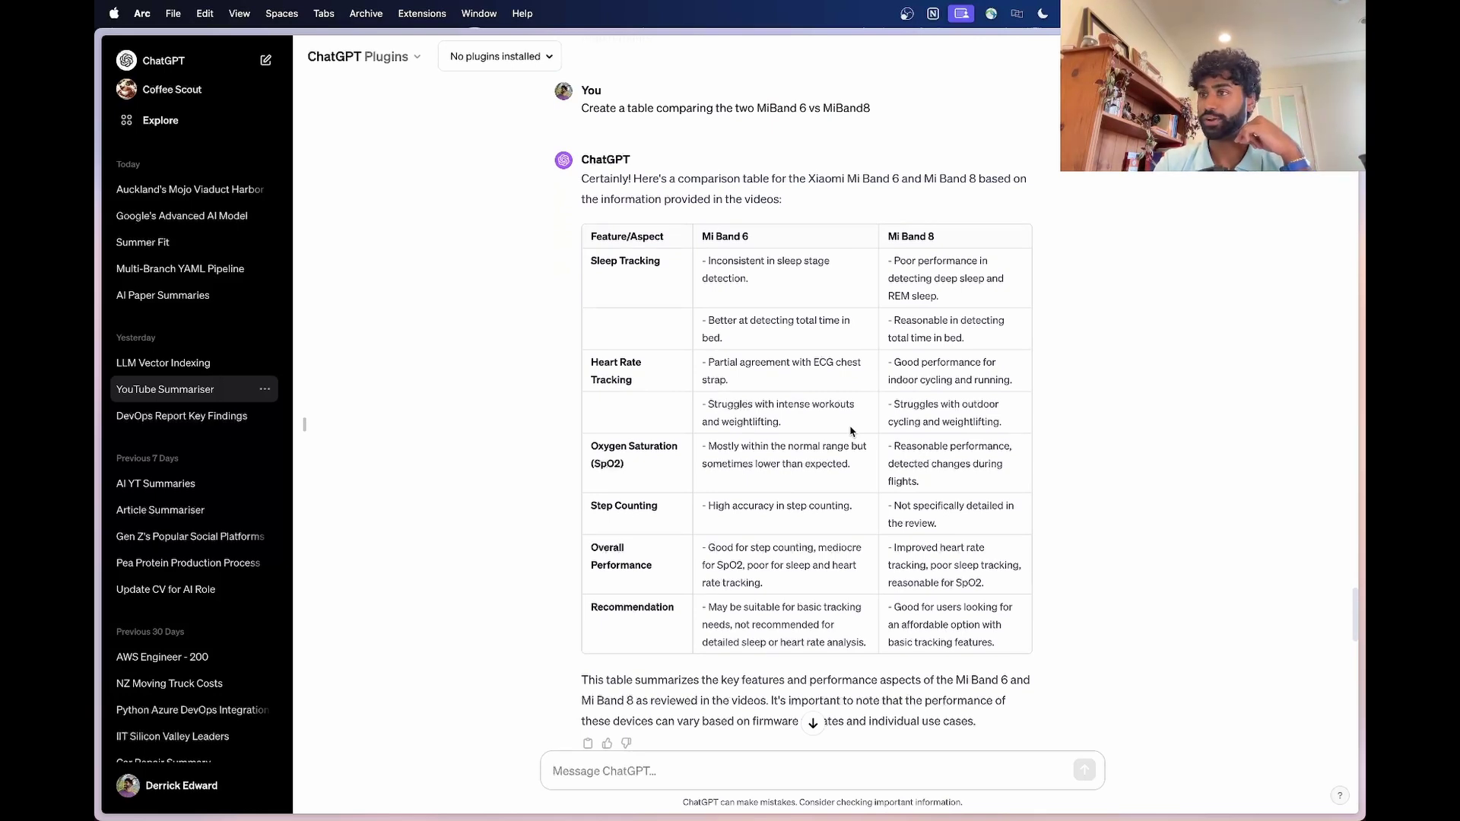
pyautogui.scroll(-1, 925, 568)
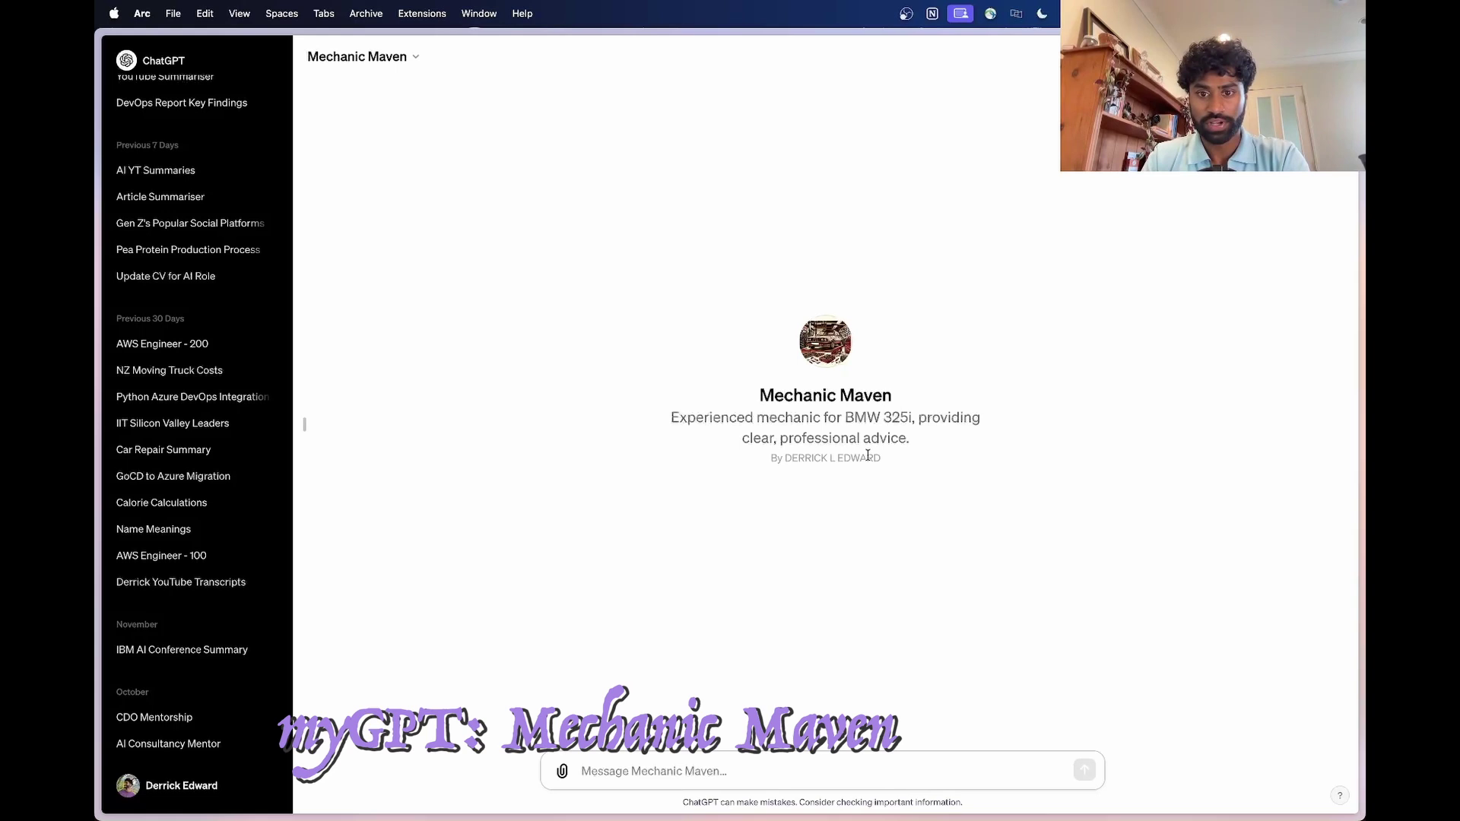
# Highlight Mechanic Maven's BMW 325i description, open its edit menu, and point out the repair-cost question
pyautogui.moveTo(852, 414); pyautogui.dragTo(902, 440)
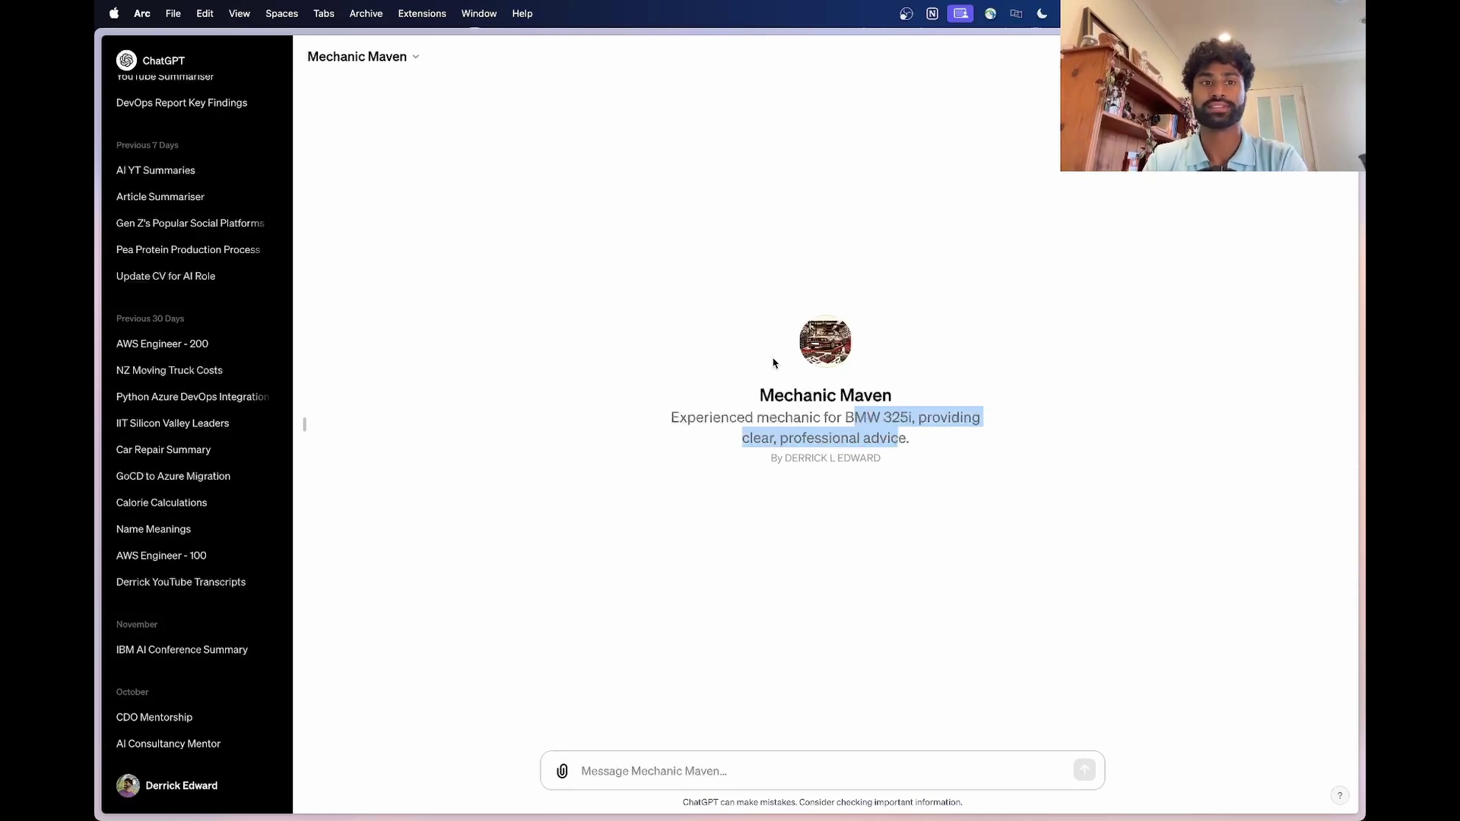
pyautogui.click(388, 61)
pyautogui.click(477, 107)
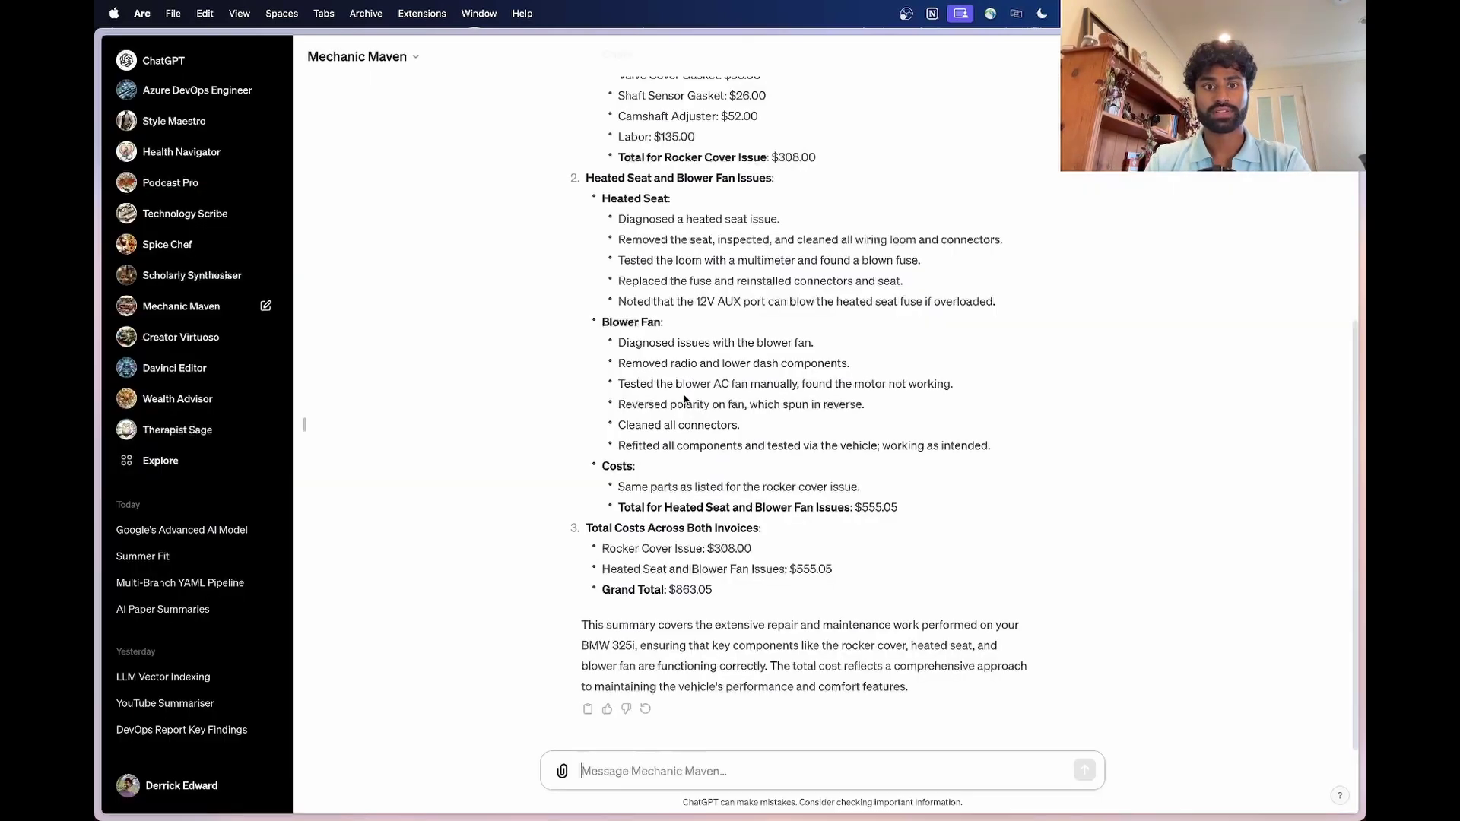
pyautogui.scroll(15, 600, 404)
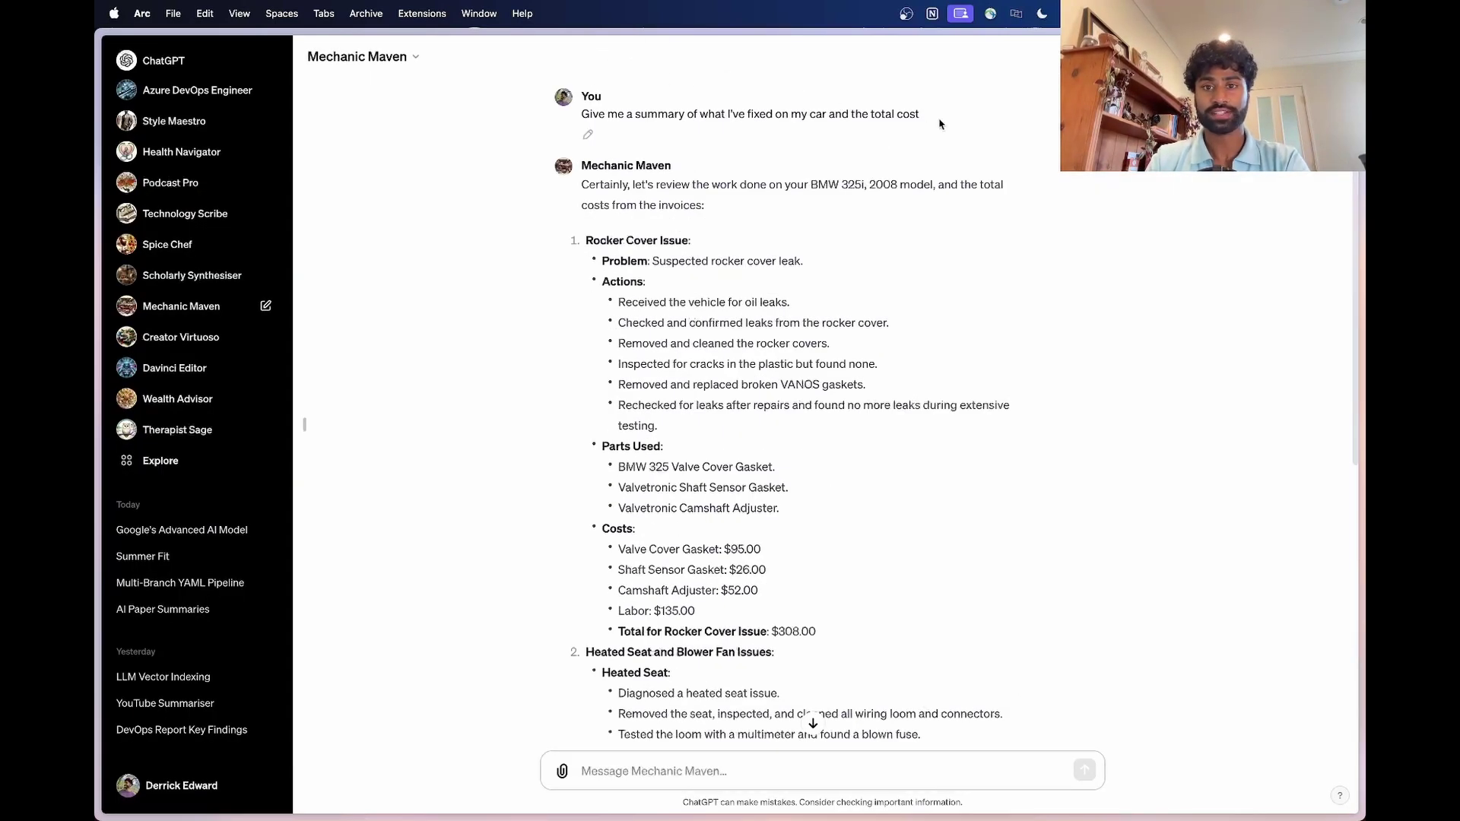
pyautogui.moveTo(930, 115); pyautogui.dragTo(582, 114)
pyautogui.click(582, 115)
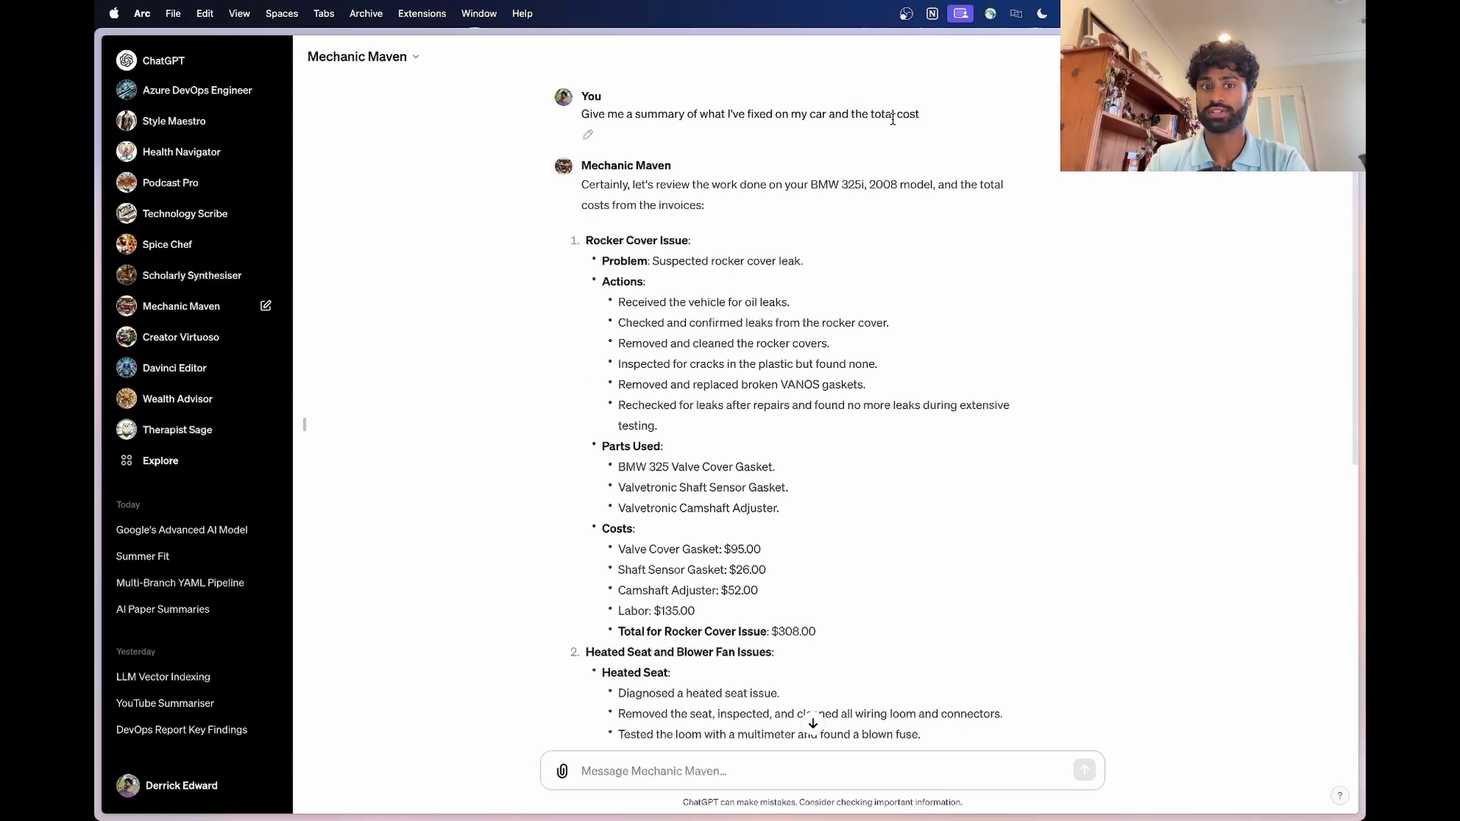
# Scroll through the car-repair summary and highlight its $863.05 grand total
pyautogui.scroll(-1, 798, 179)
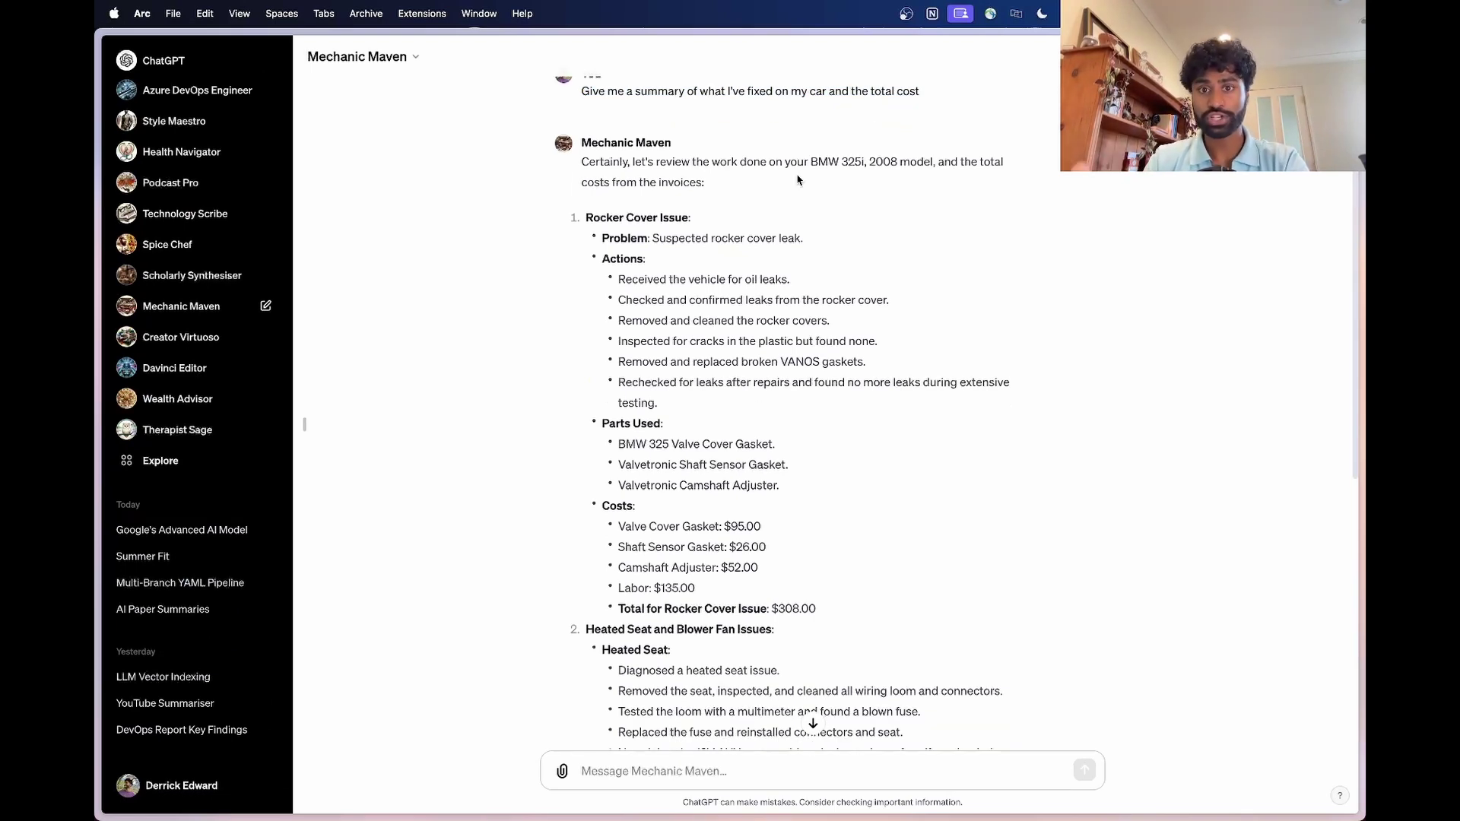
pyautogui.scroll(-1, 798, 180)
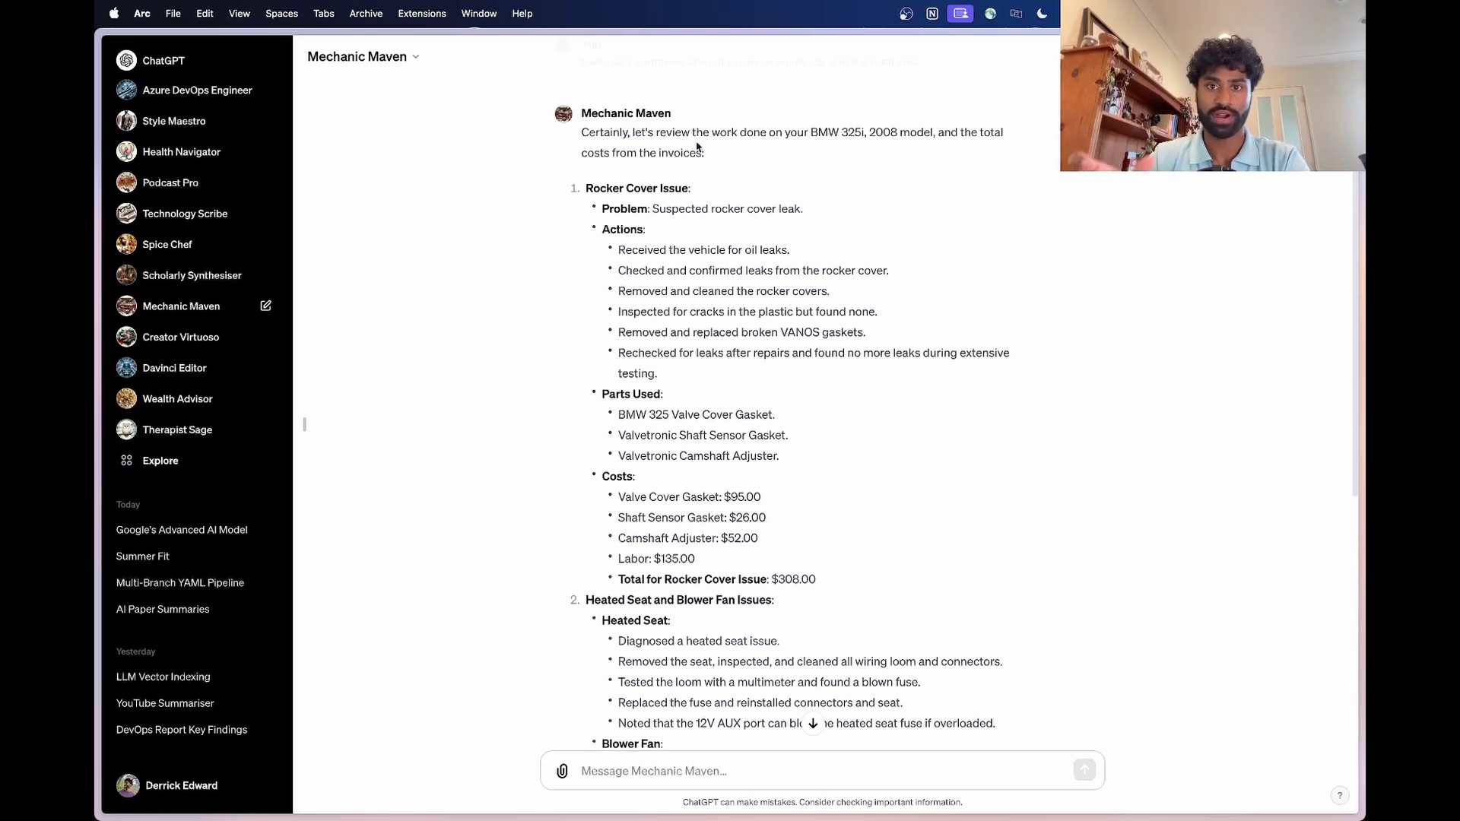
pyautogui.scroll(-5, 662, 230)
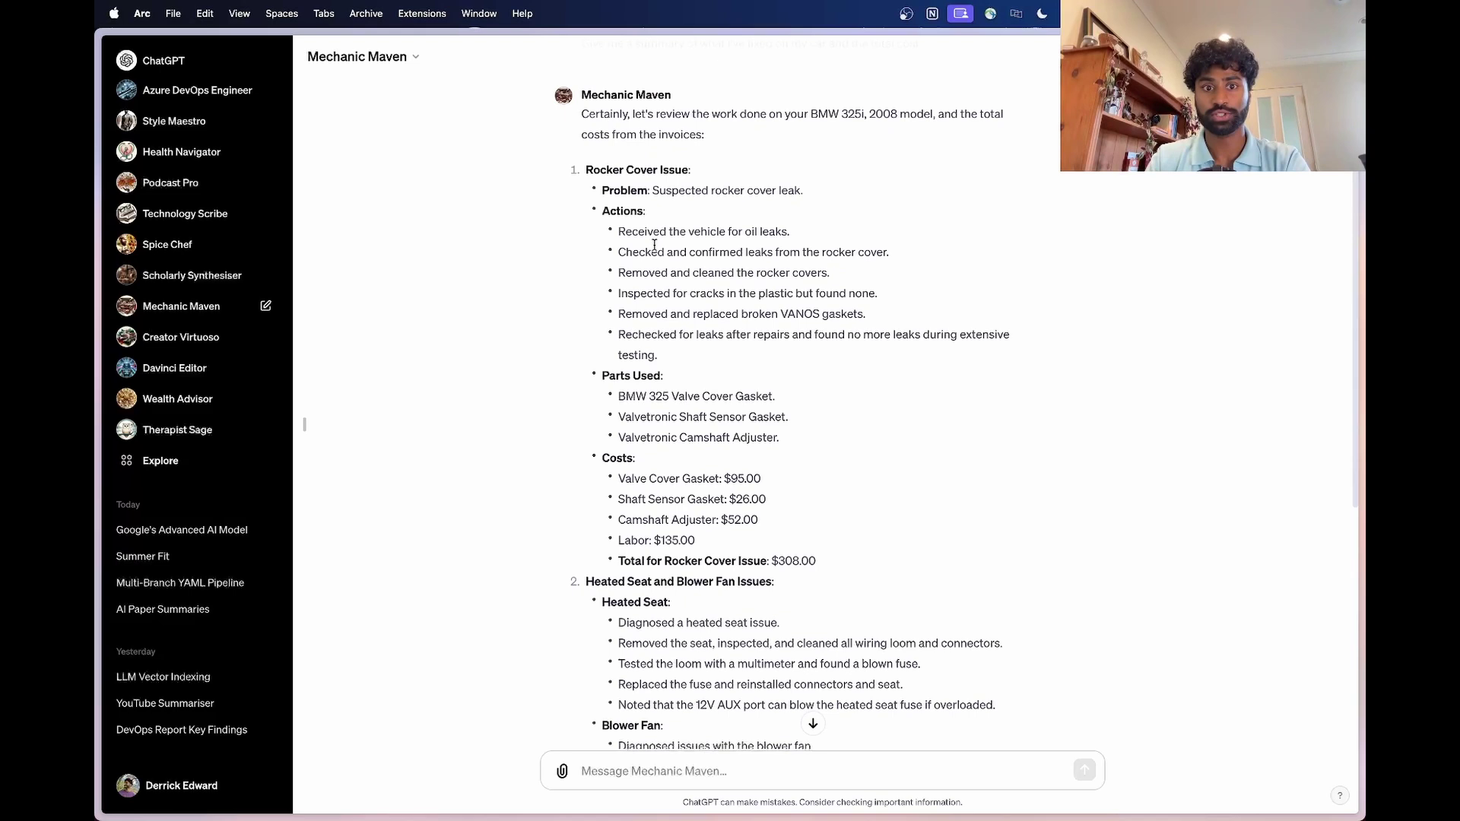
pyautogui.scroll(-9, 645, 443)
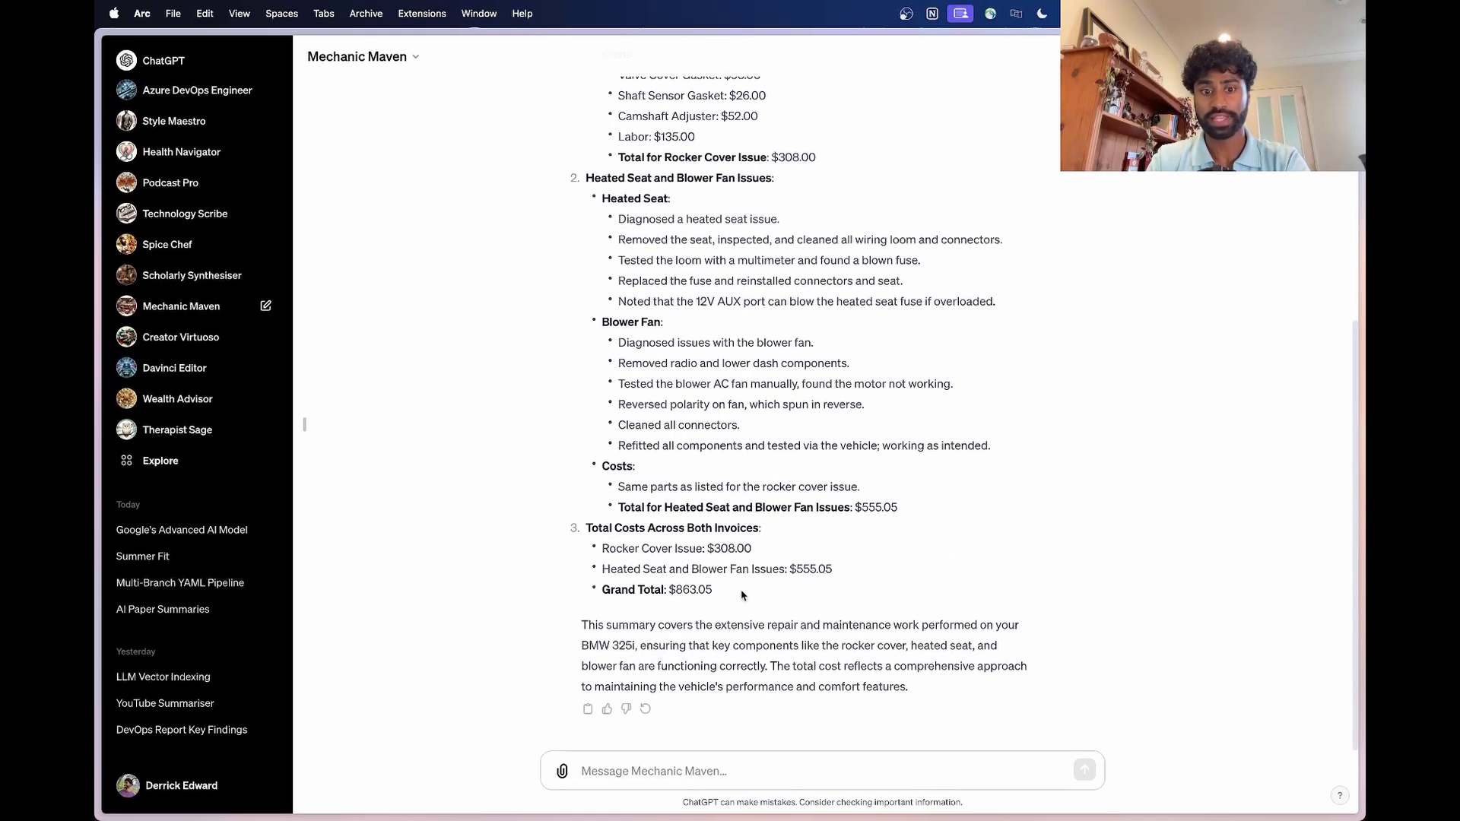
pyautogui.moveTo(743, 596); pyautogui.dragTo(670, 593)
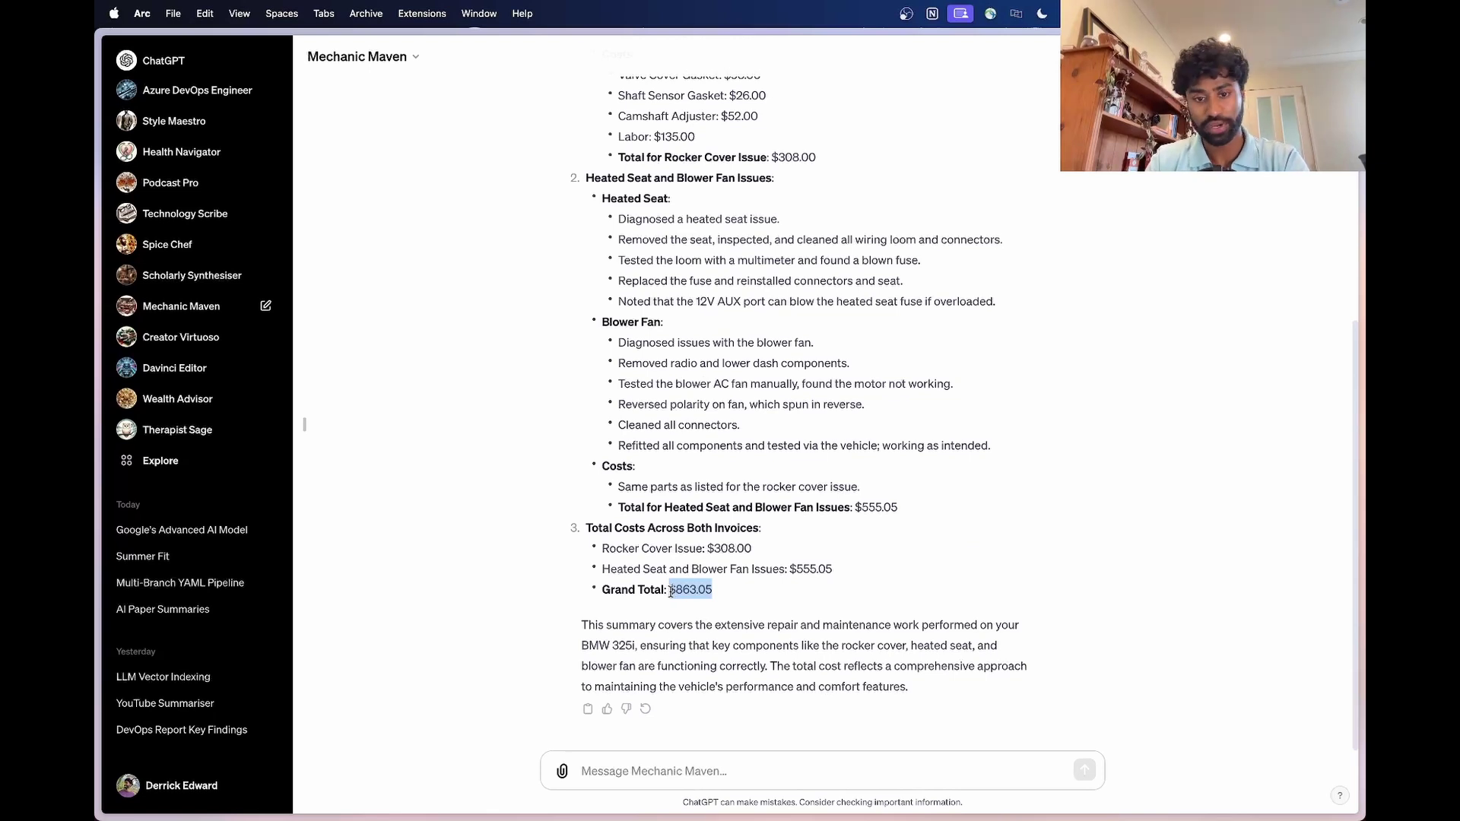
pyautogui.click(758, 602)
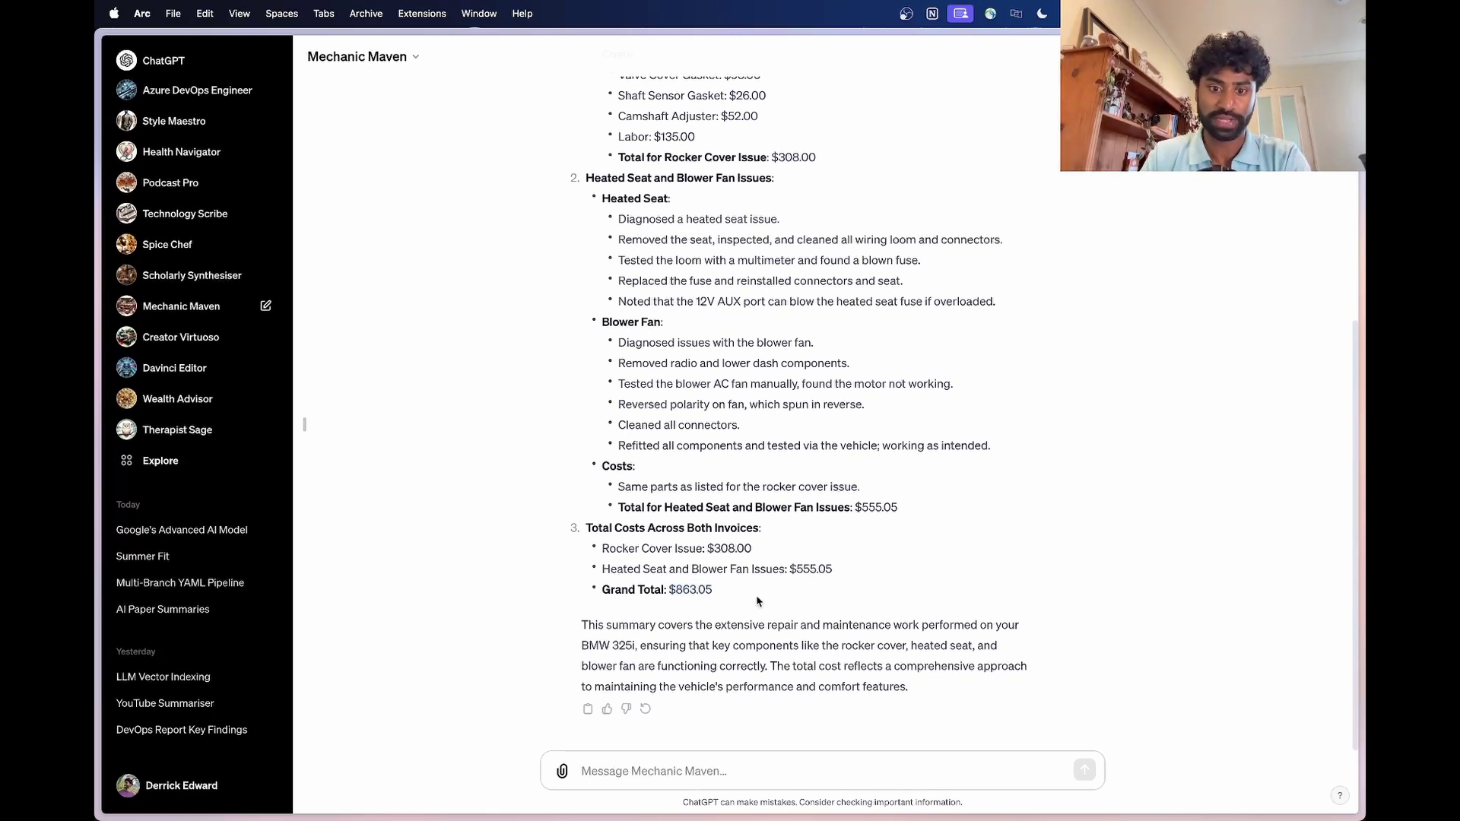
pyautogui.scroll(6, 757, 595)
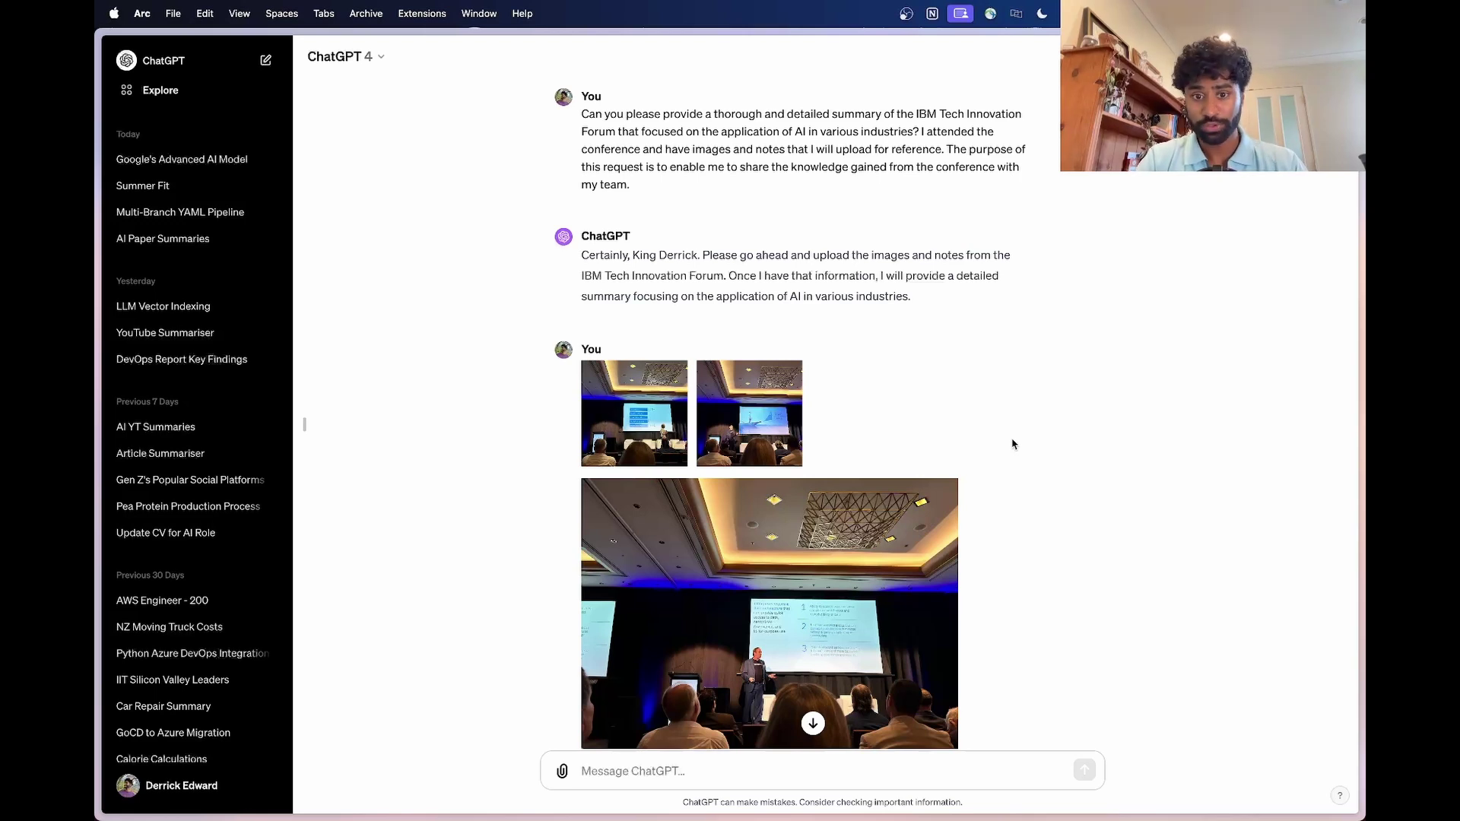
pyautogui.scroll(-4, 1012, 449)
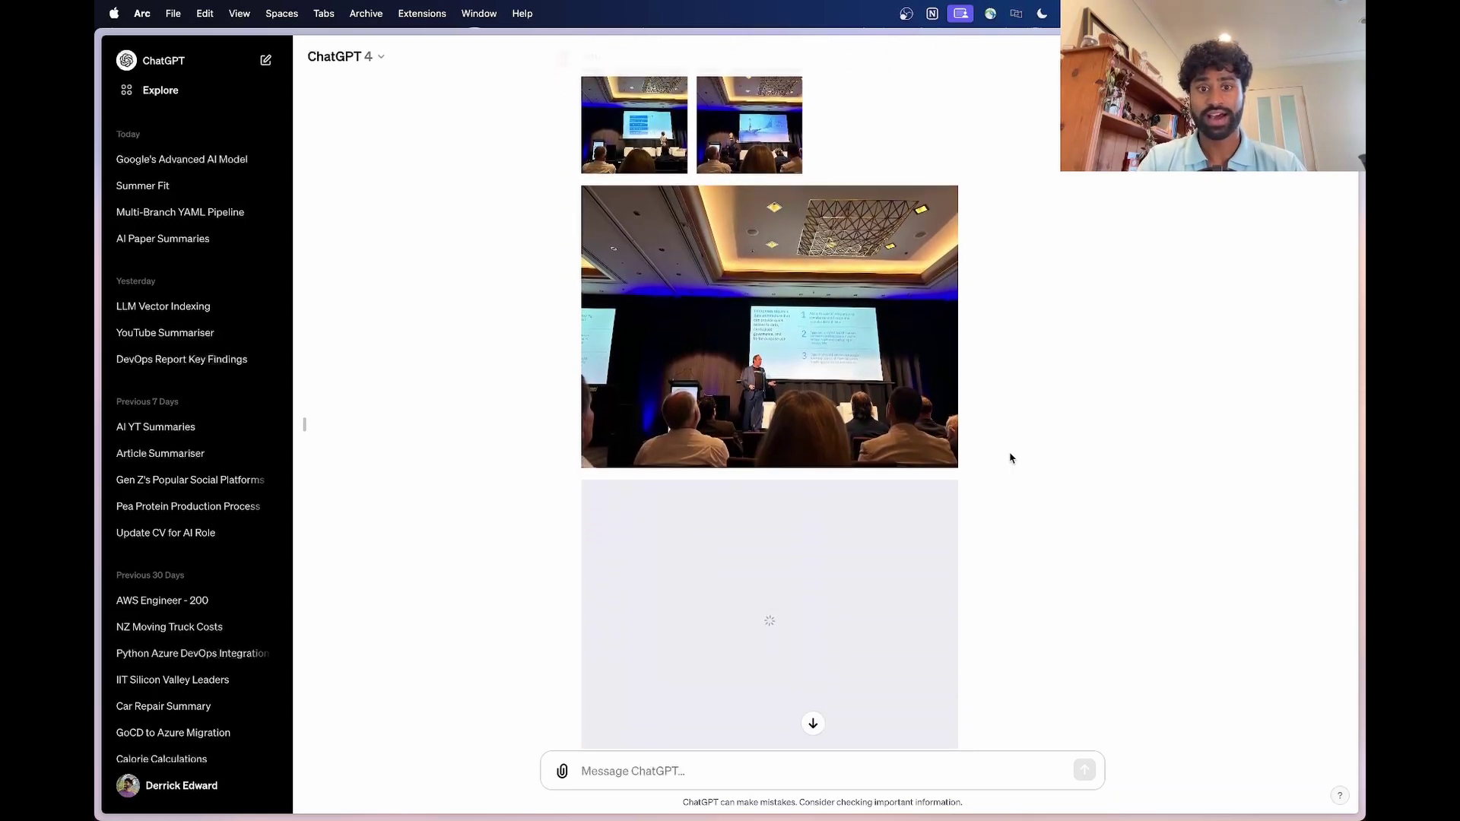
pyautogui.scroll(-8, 1012, 458)
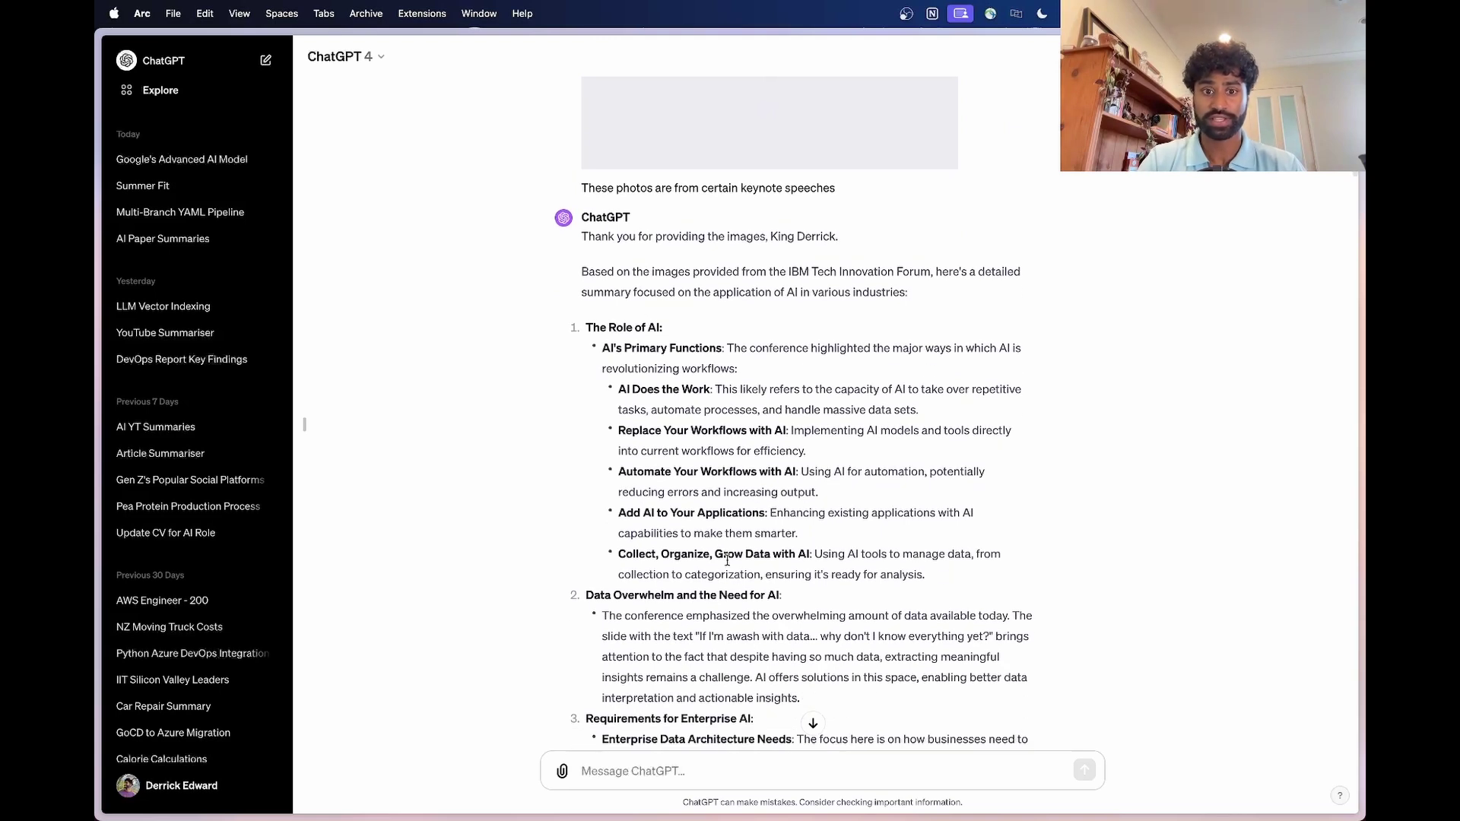
pyautogui.moveTo(727, 560); pyautogui.dragTo(701, 326)
pyautogui.click(701, 325)
pyautogui.scroll(-3, 700, 326)
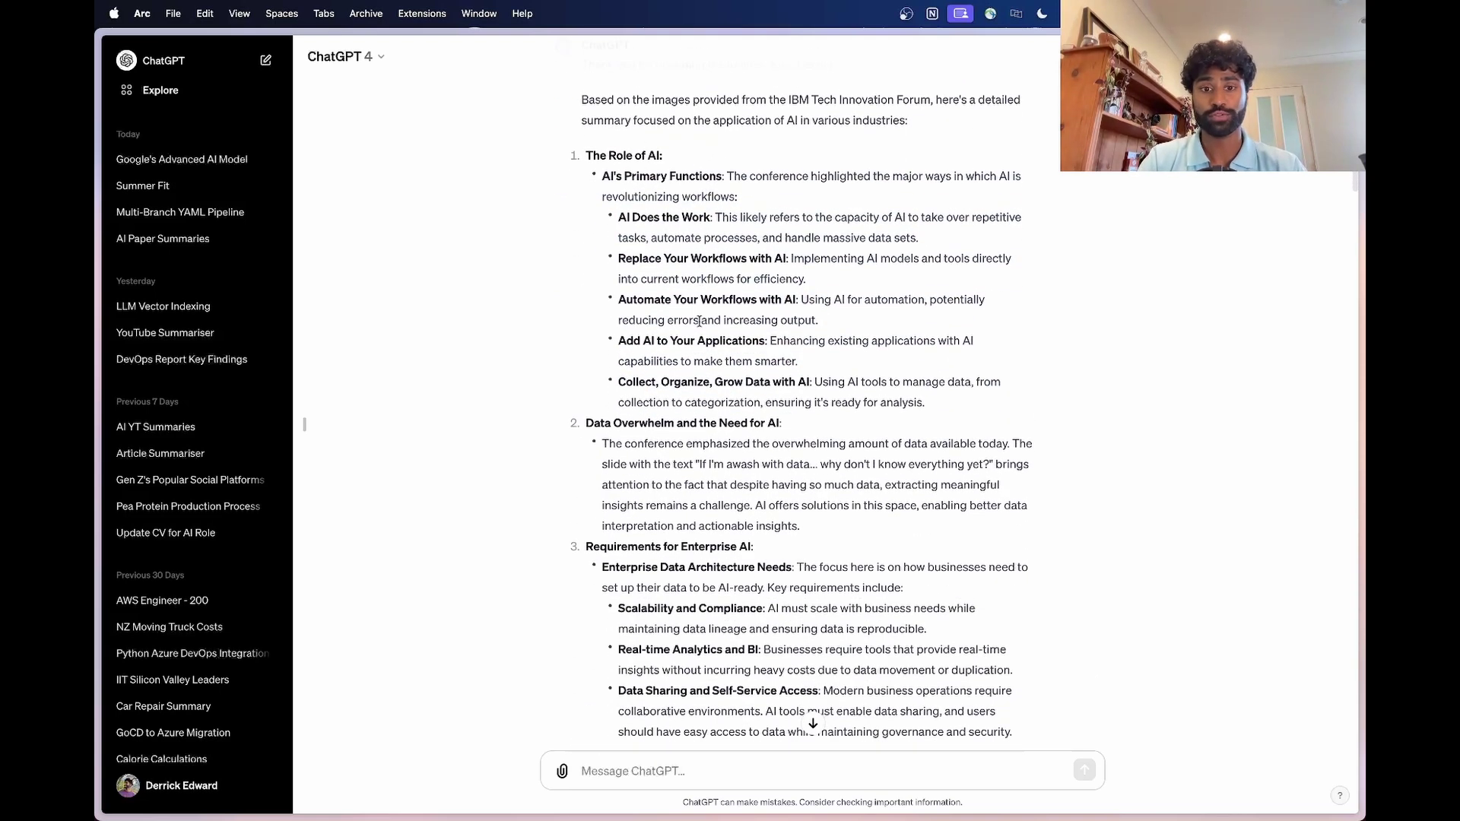
pyautogui.scroll(-3, 699, 321)
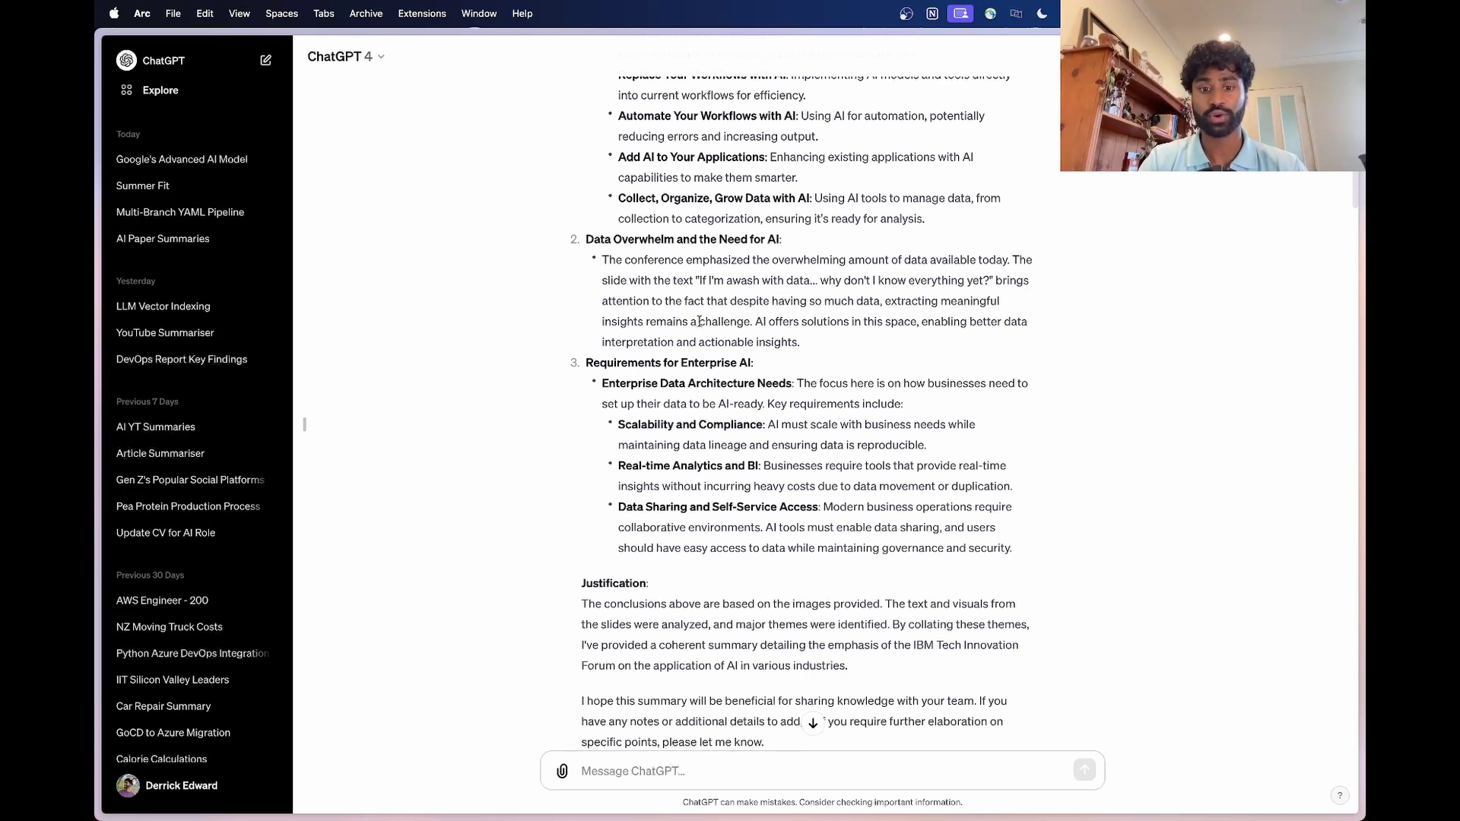
pyautogui.scroll(-15, 699, 321)
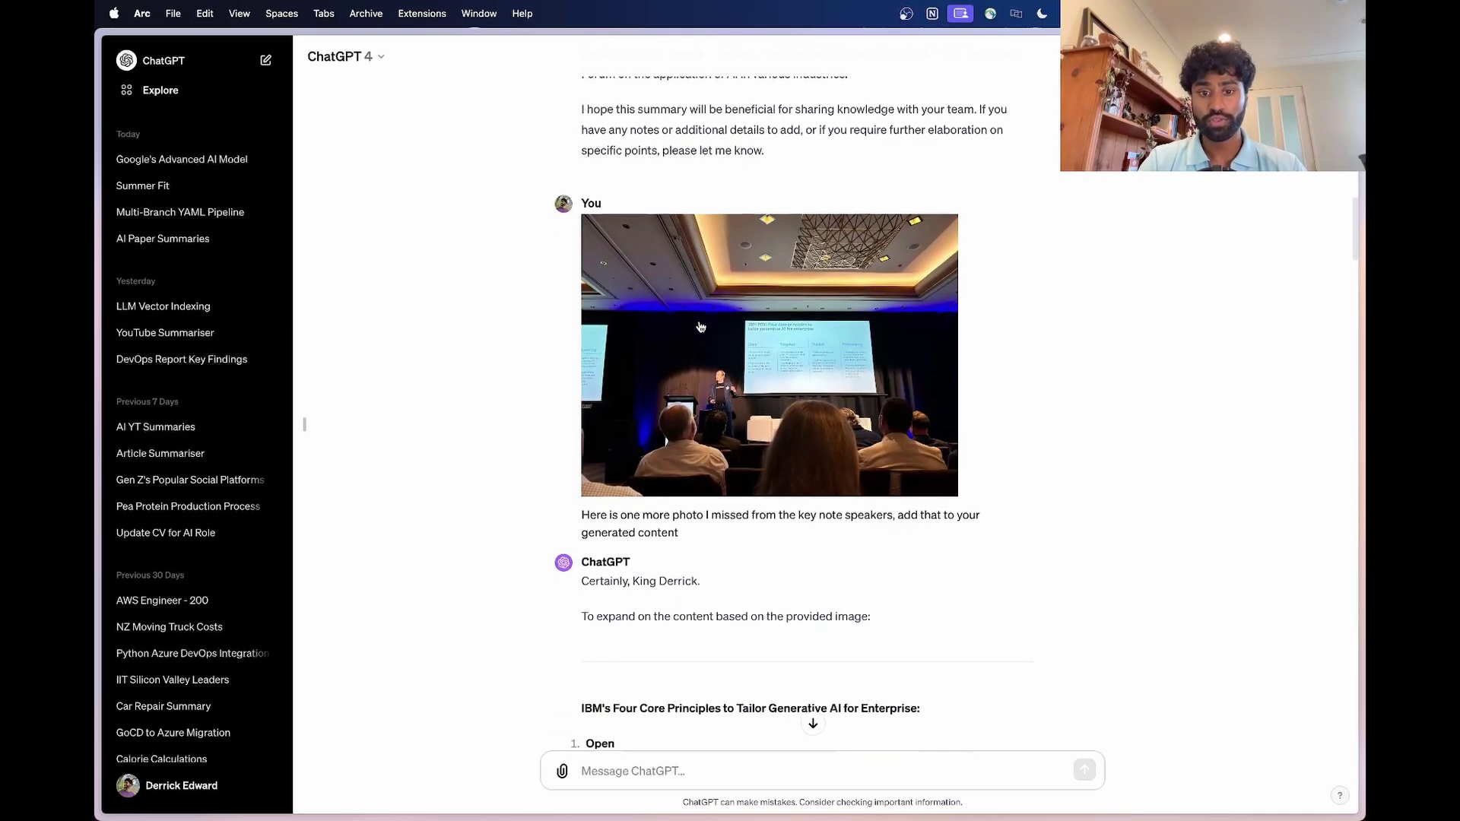
pyautogui.scroll(-9, 700, 326)
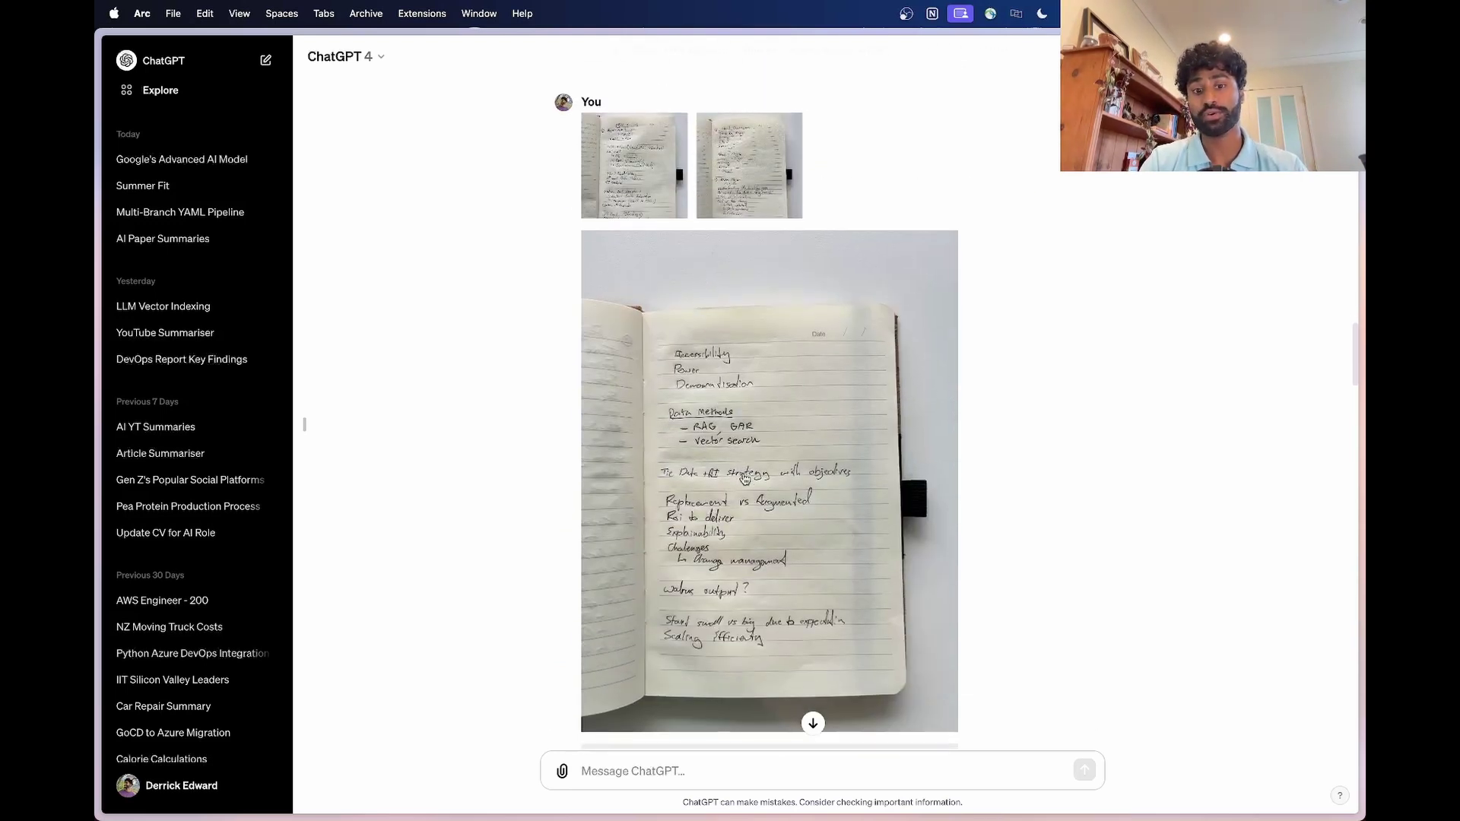
pyautogui.scroll(-15, 745, 477)
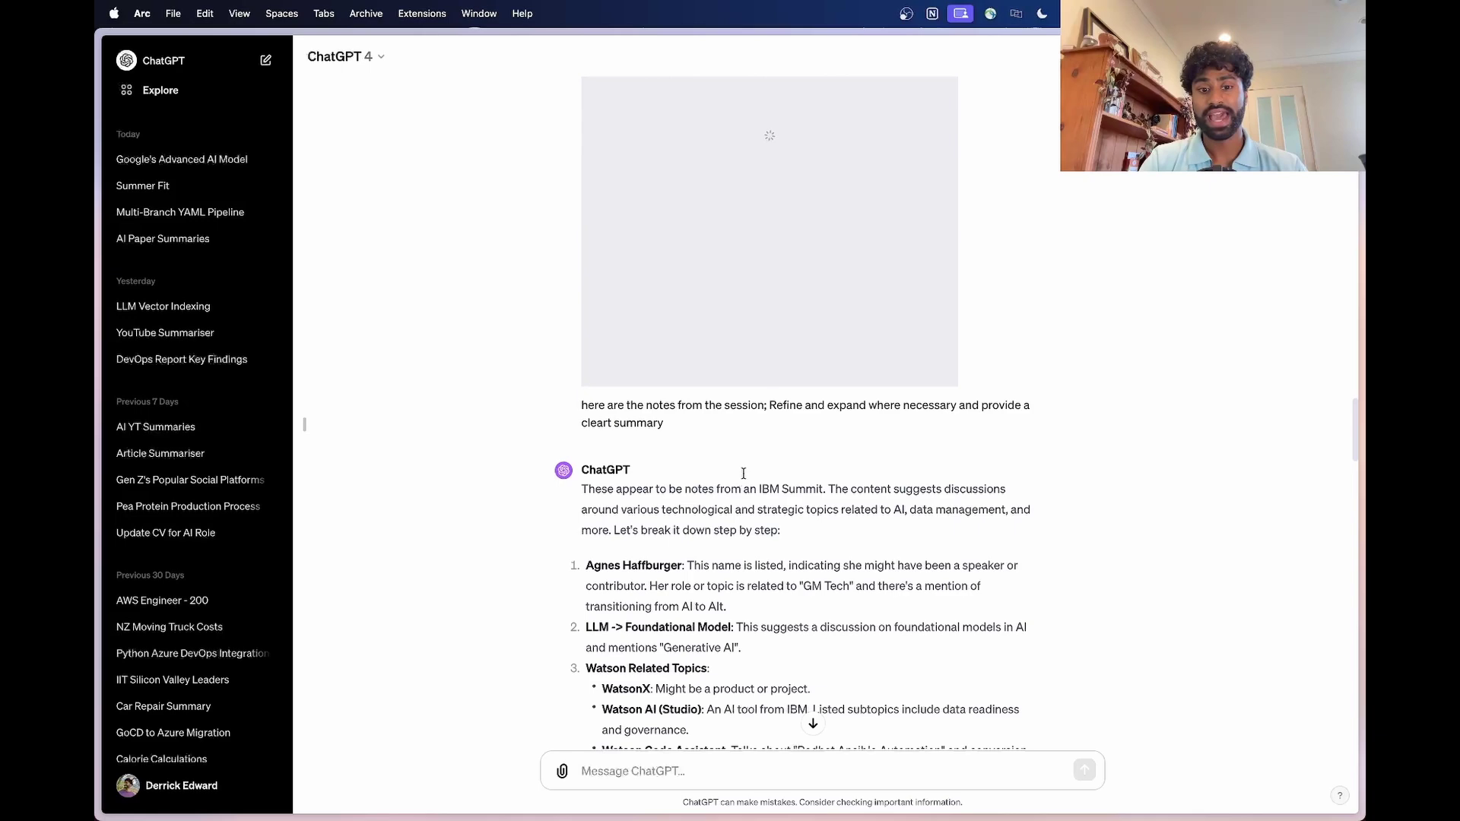
pyautogui.scroll(-12, 745, 473)
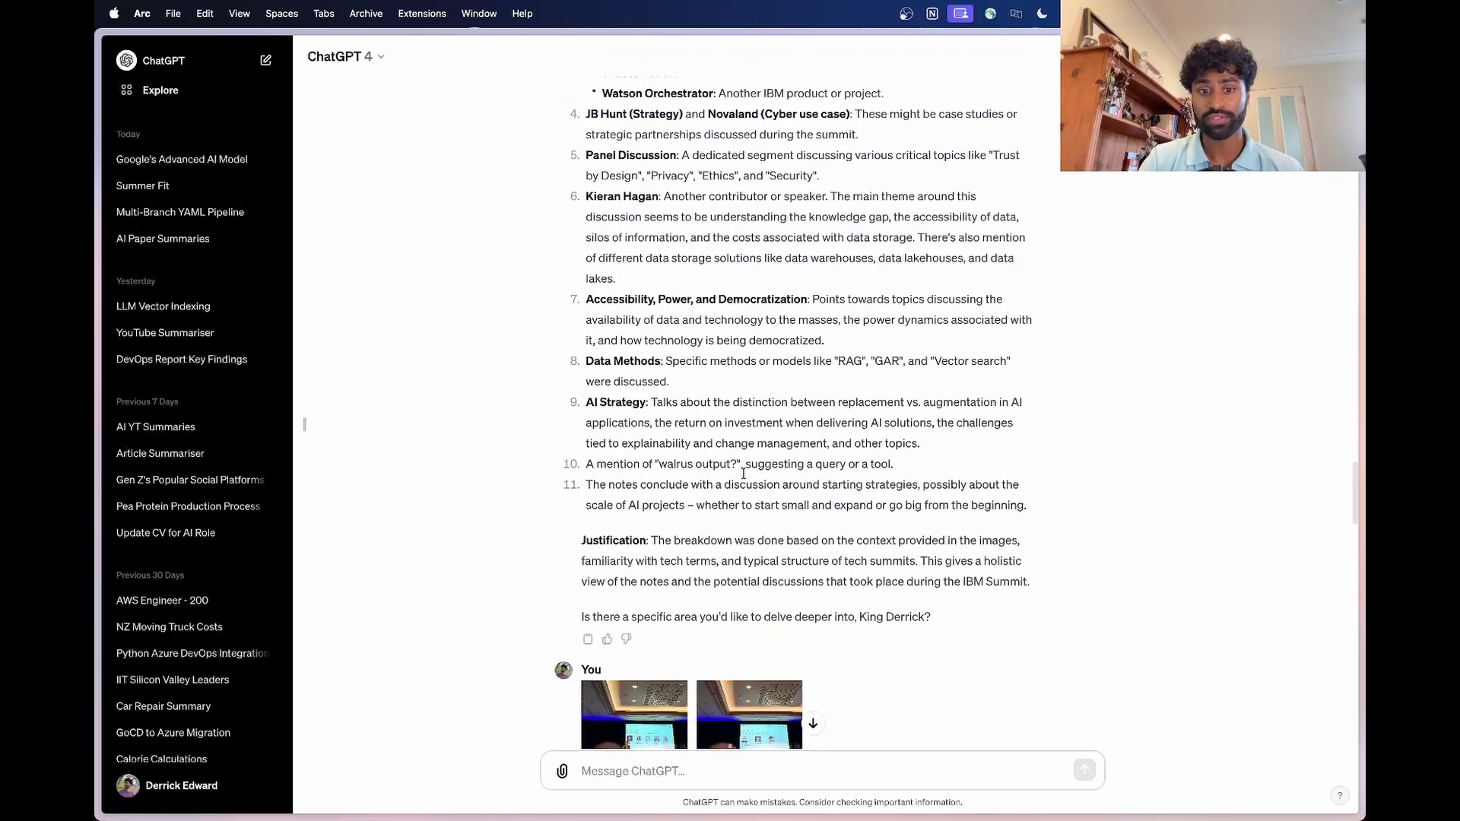
pyautogui.scroll(-13, 745, 478)
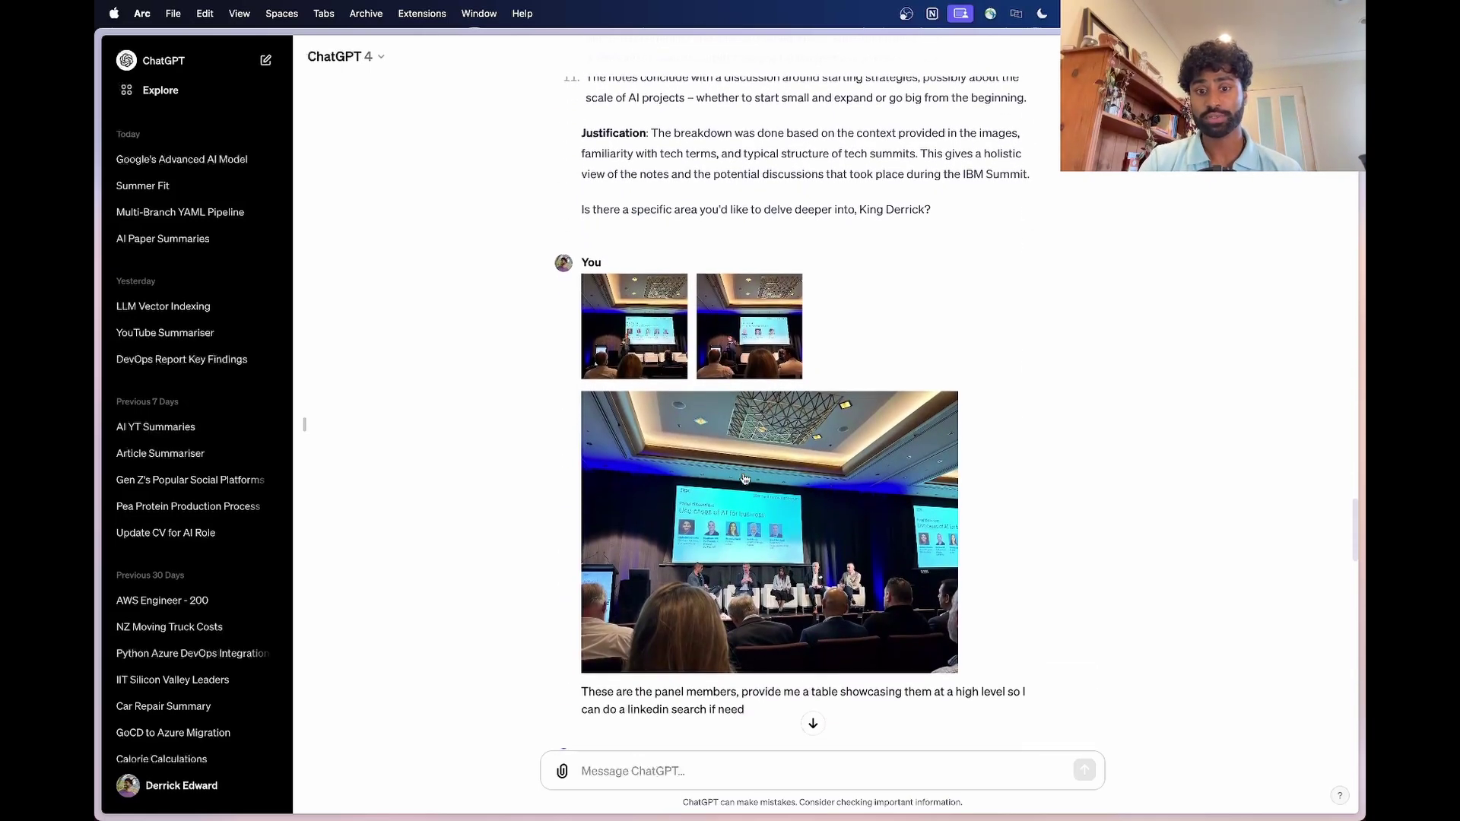
pyautogui.scroll(1, 745, 477)
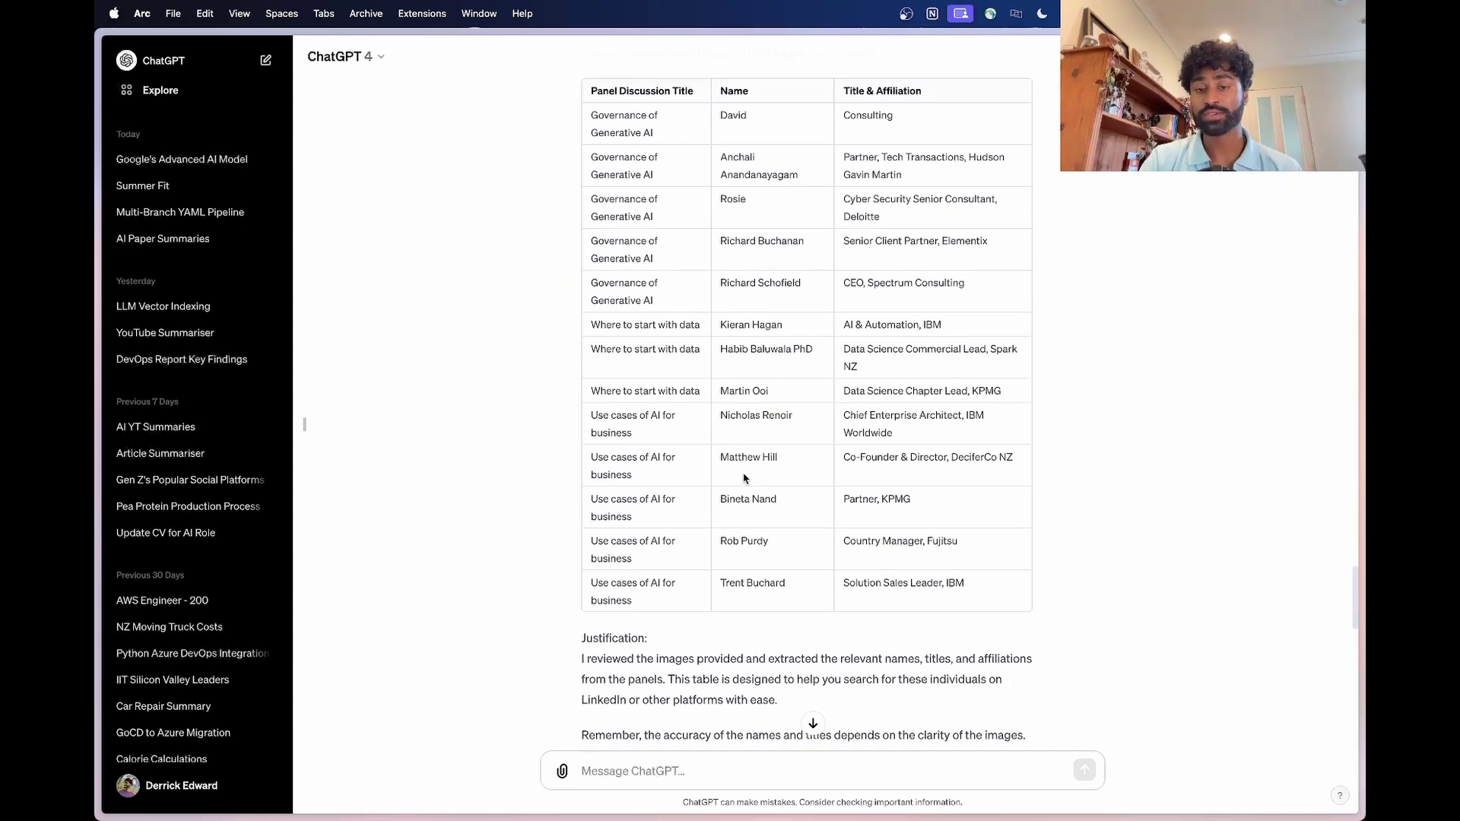
pyautogui.scroll(-15, 744, 478)
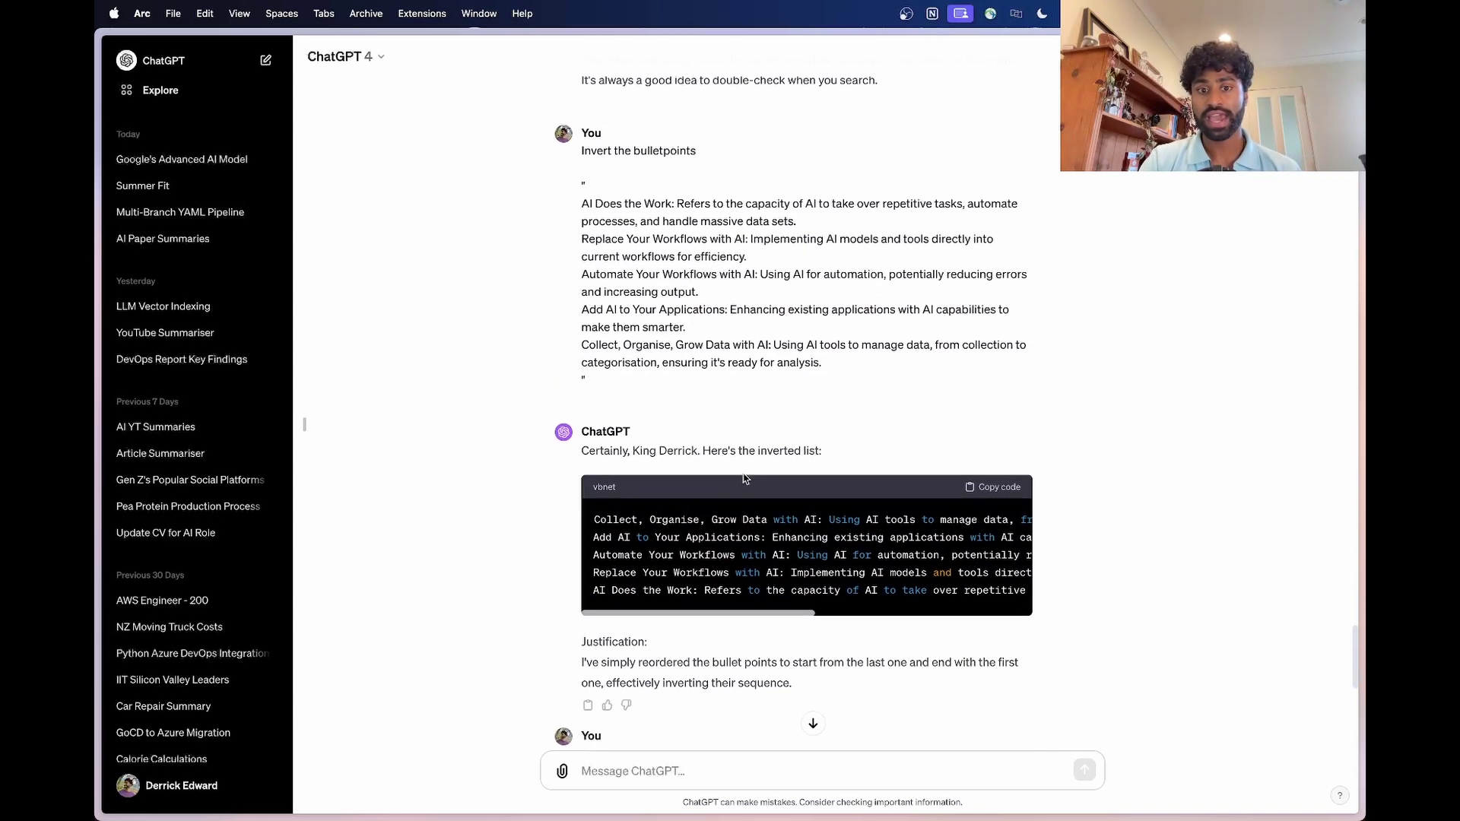
pyautogui.scroll(-5, 743, 473)
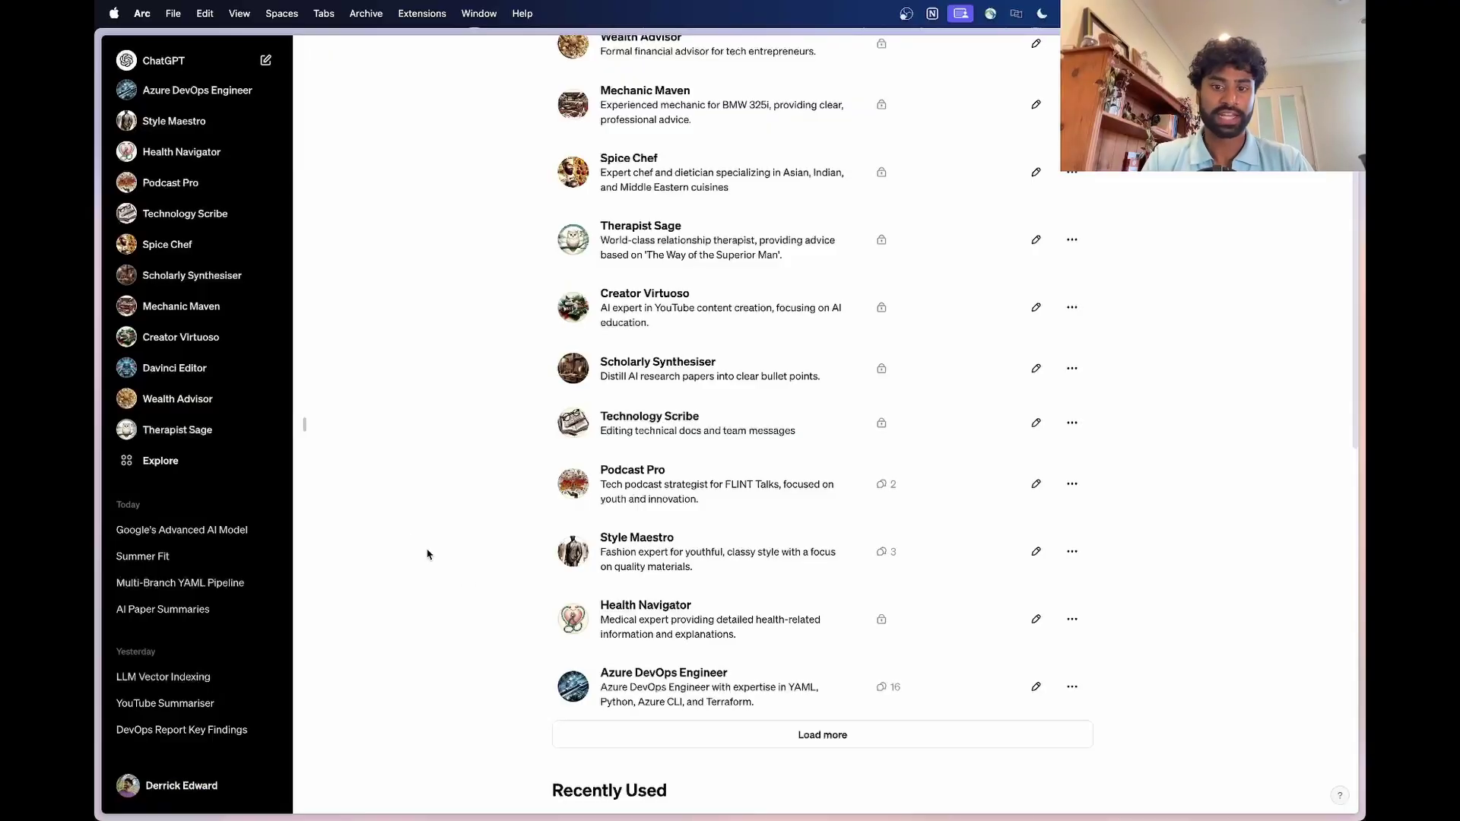
# Open the Summer Fit chat and scroll through Style Maestro's outfit feedback
pyautogui.scroll(-1, 491, 597)
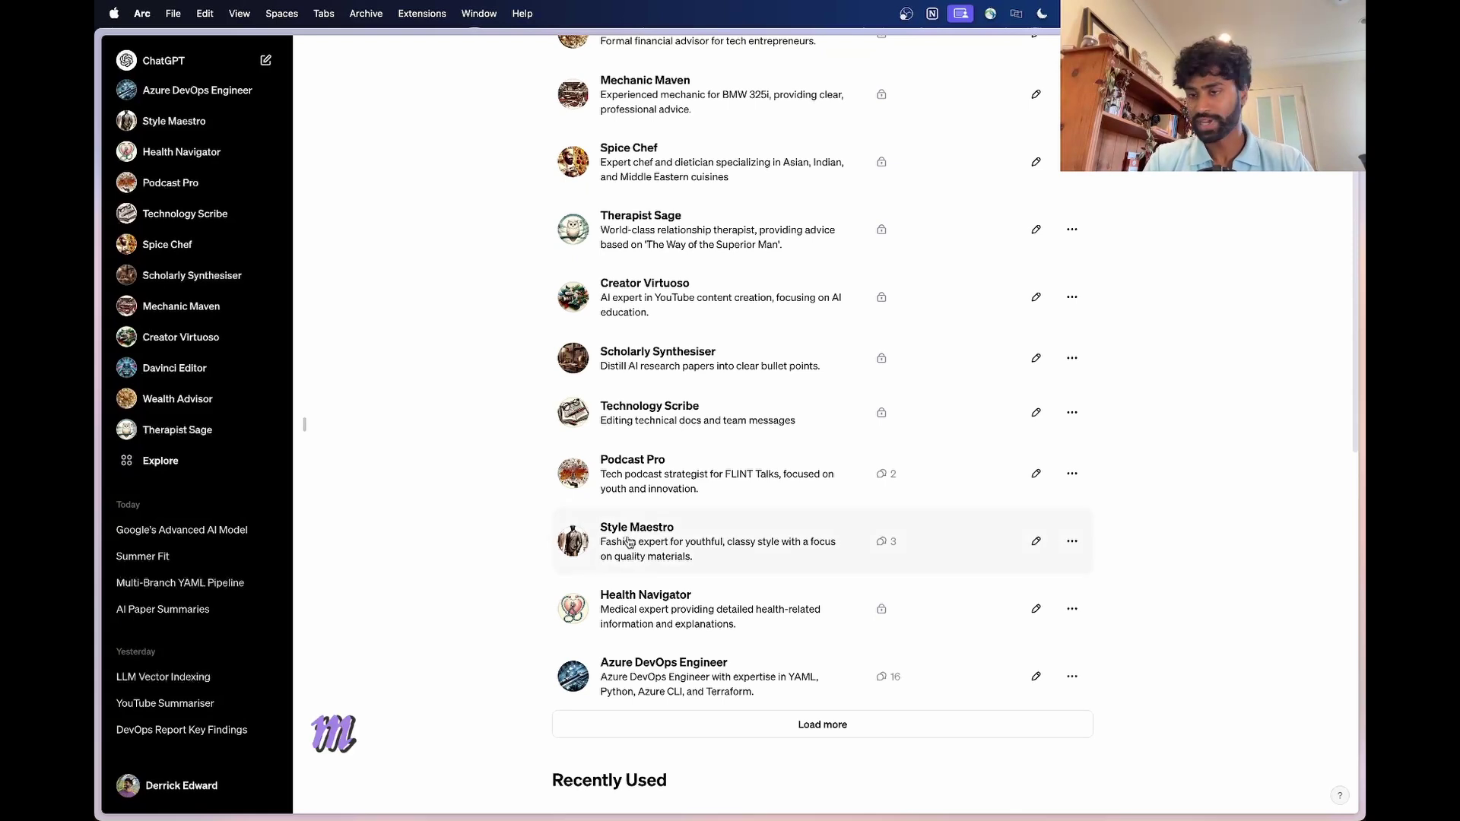
pyautogui.click(228, 556)
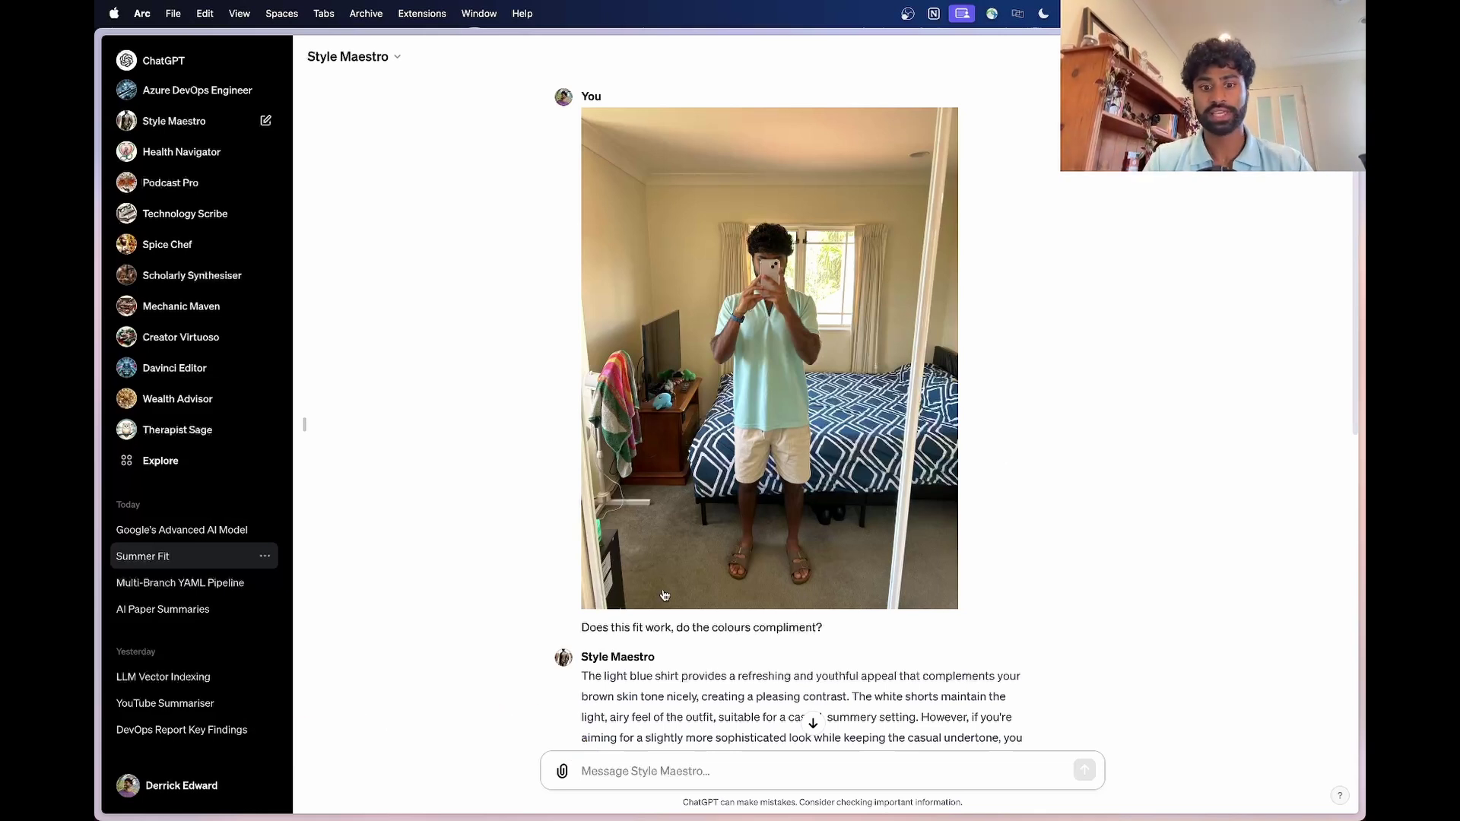
pyautogui.scroll(-2, 663, 594)
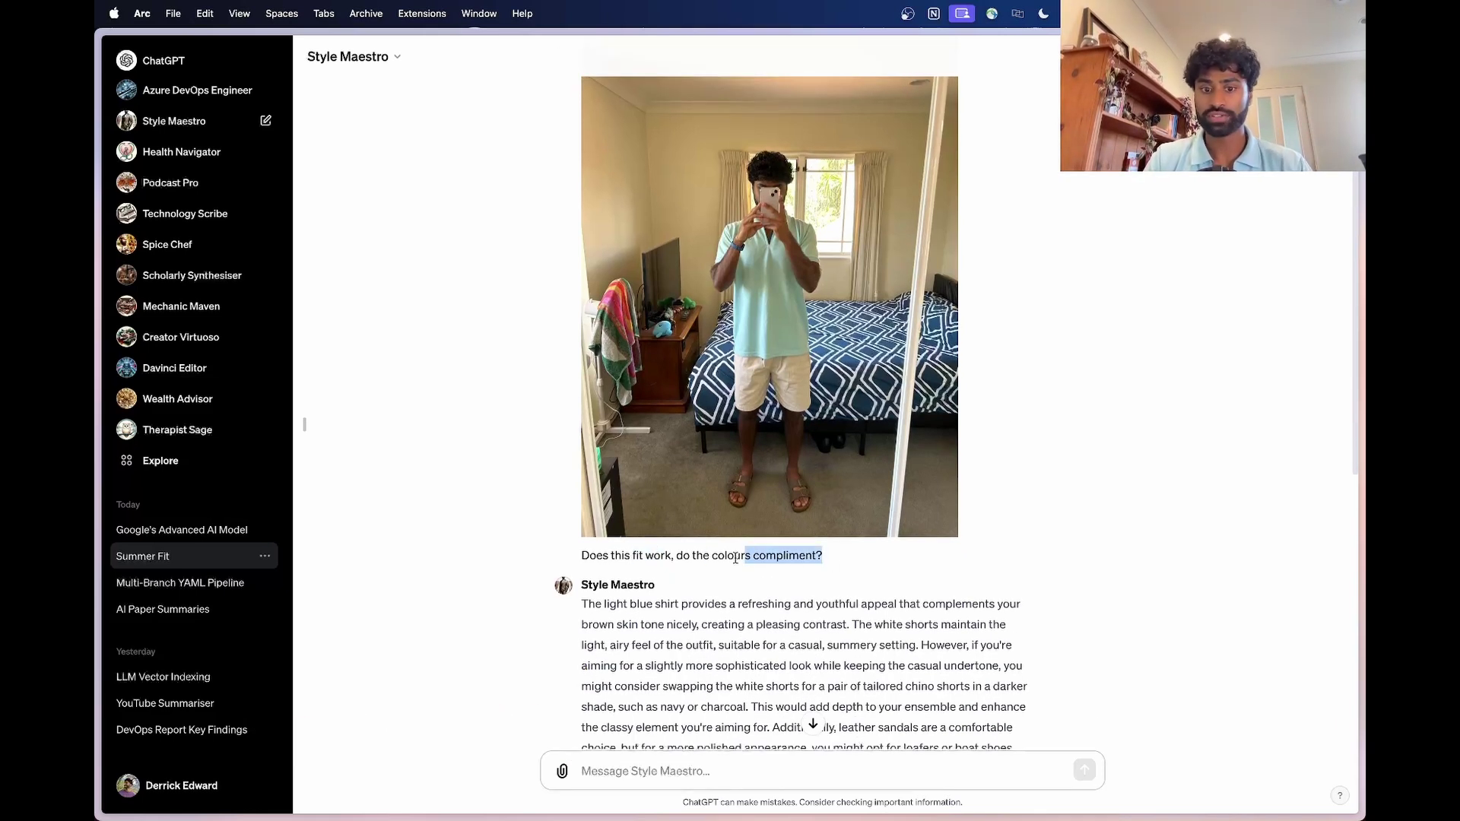
pyautogui.scroll(-3, 736, 559)
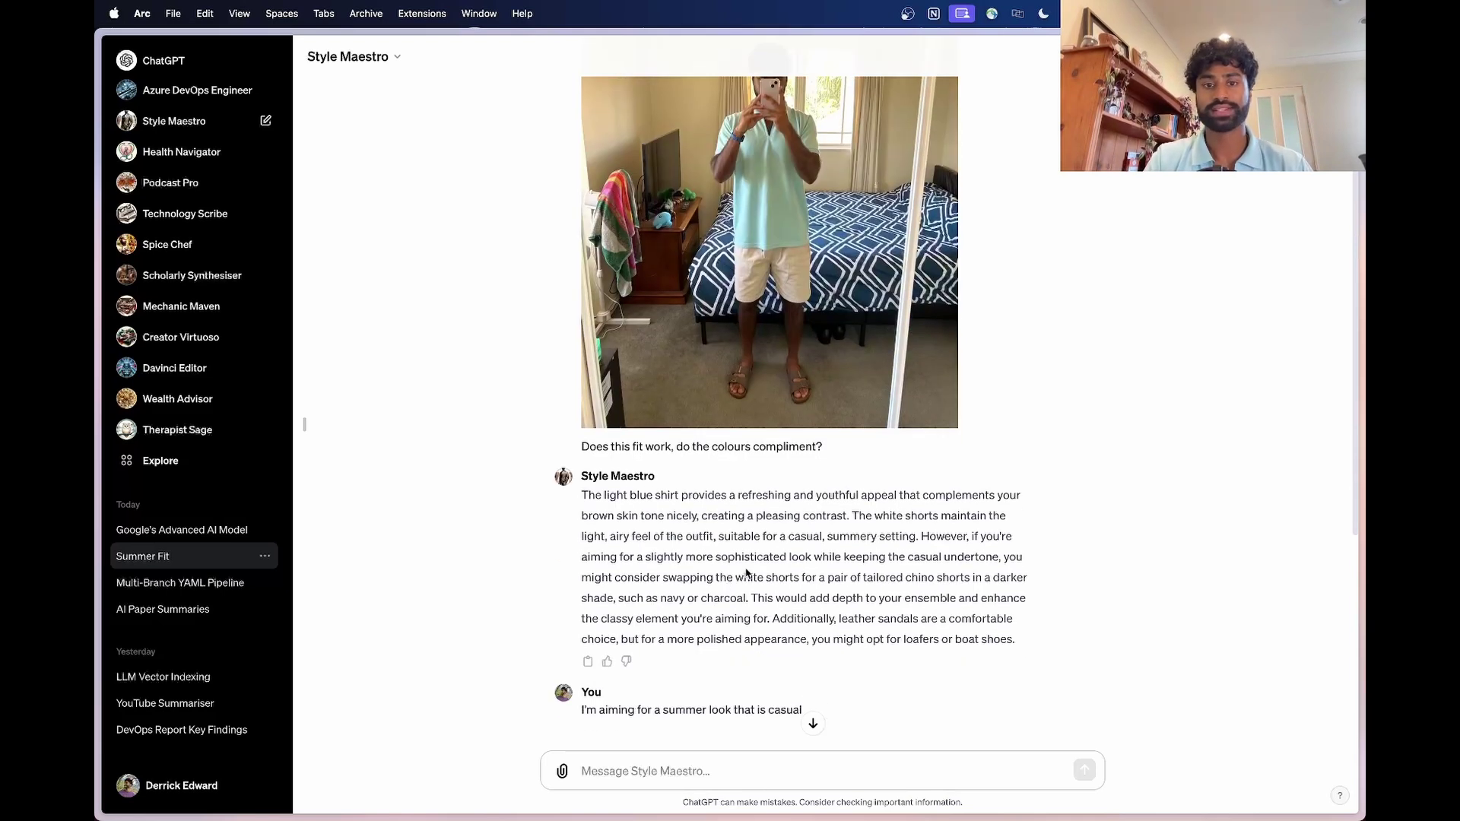
pyautogui.scroll(-1, 747, 573)
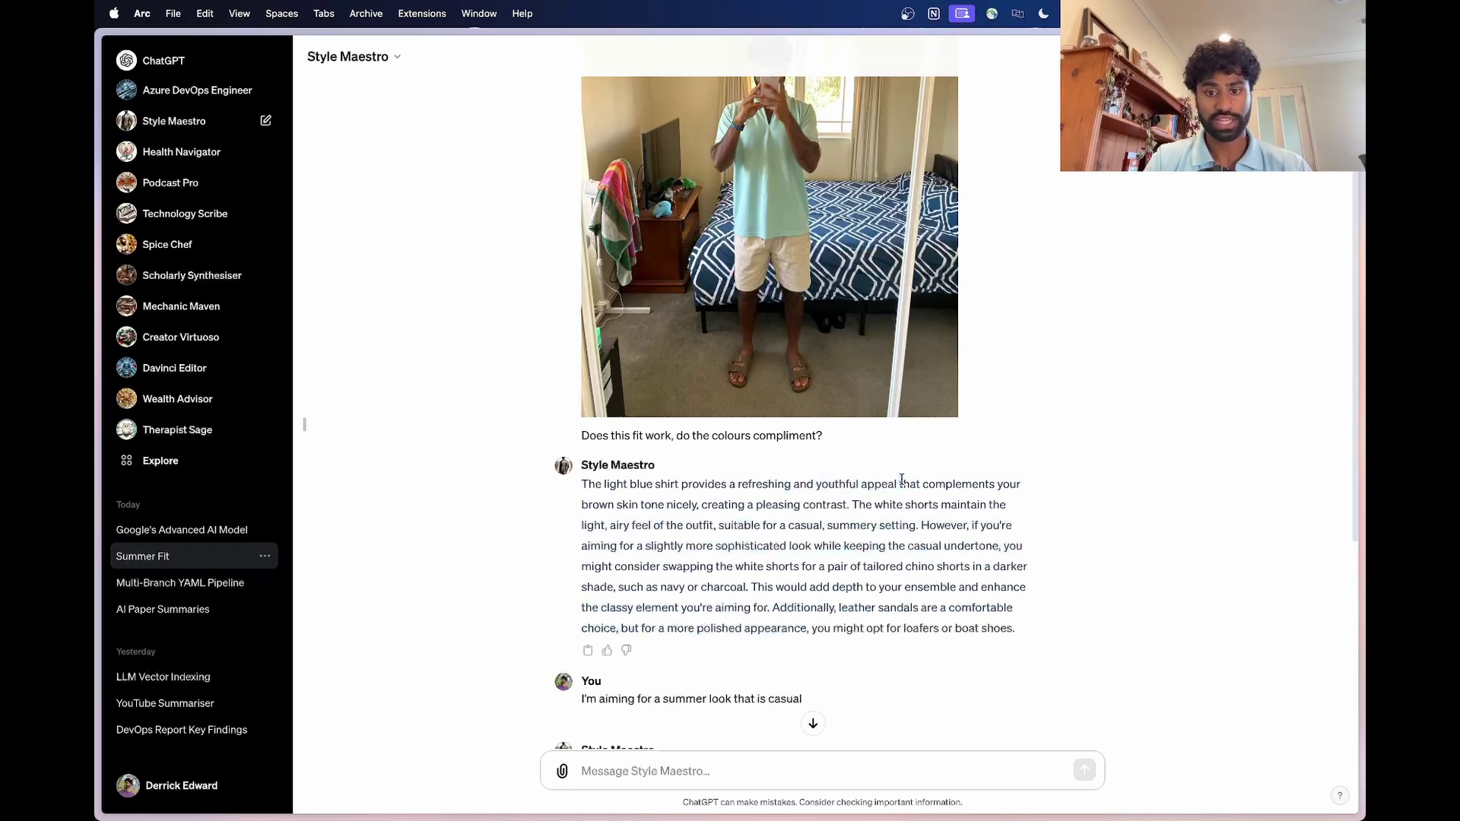
pyautogui.scroll(-1, 891, 538)
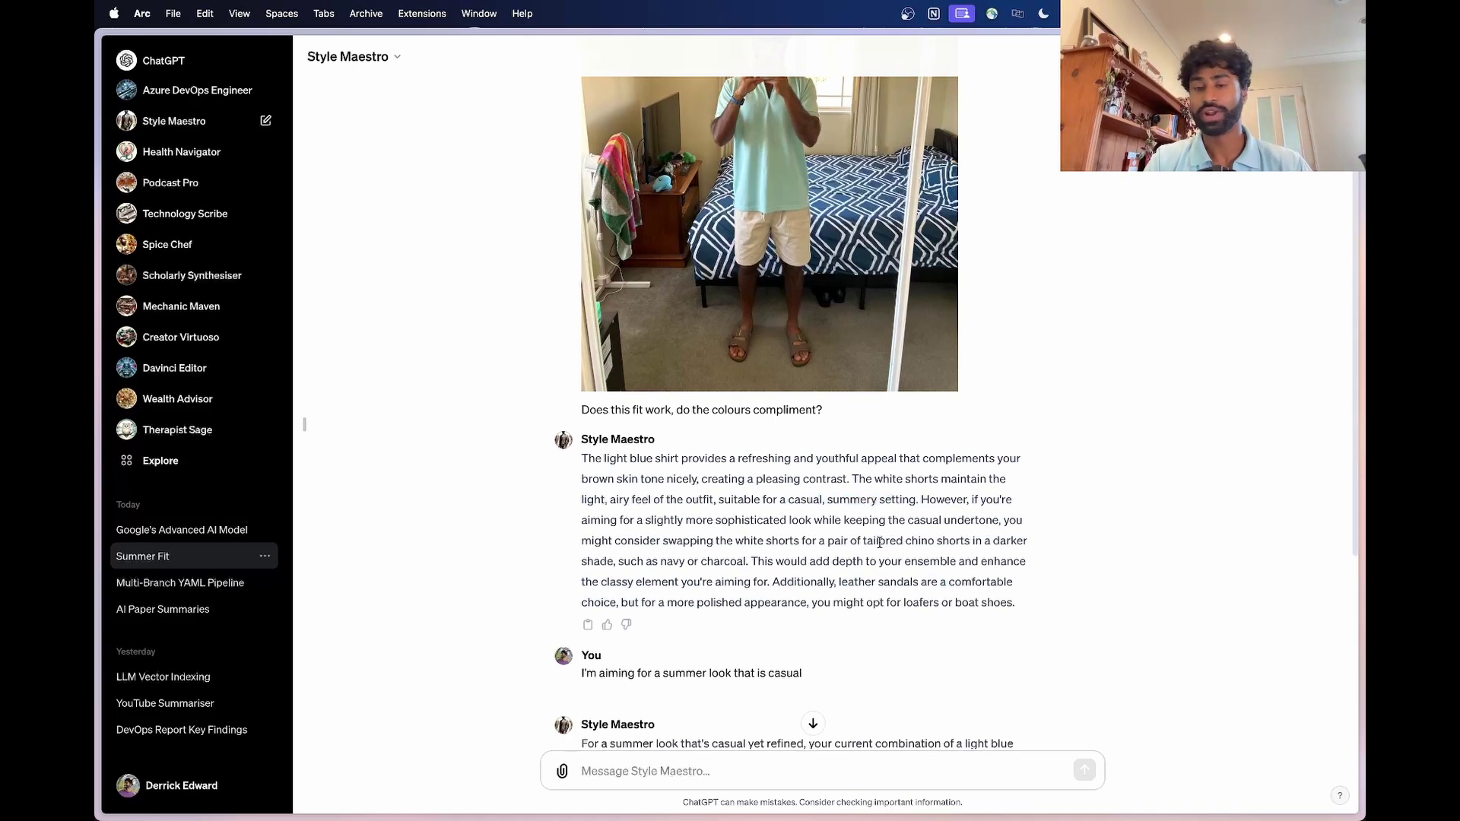
pyautogui.scroll(-5, 880, 542)
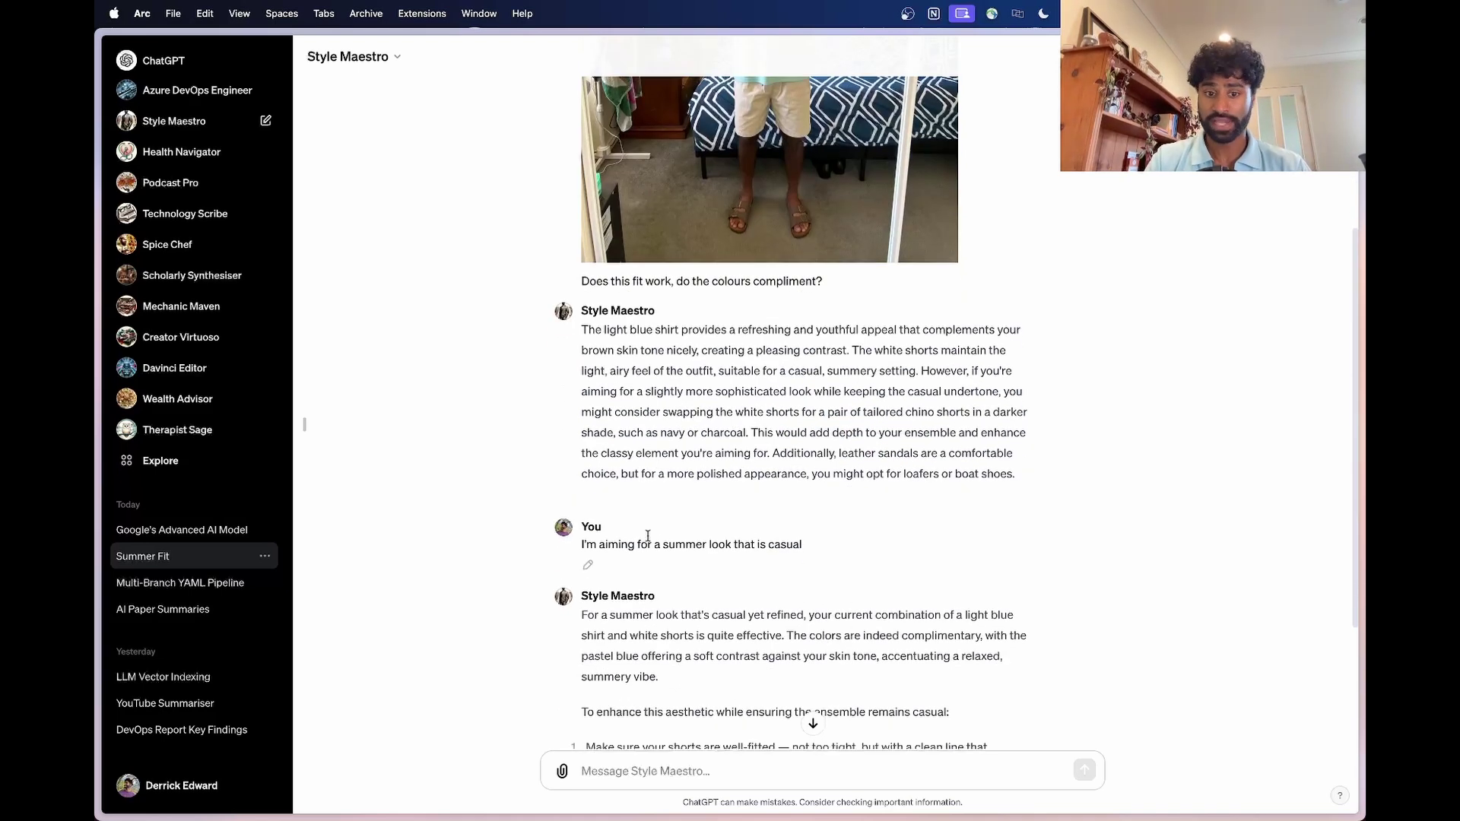
# Highlight the casual summer look request and the reply's verdict on the outfit, then clear both highlights
pyautogui.moveTo(648, 536); pyautogui.dragTo(792, 538)
pyautogui.scroll(-7, 849, 576)
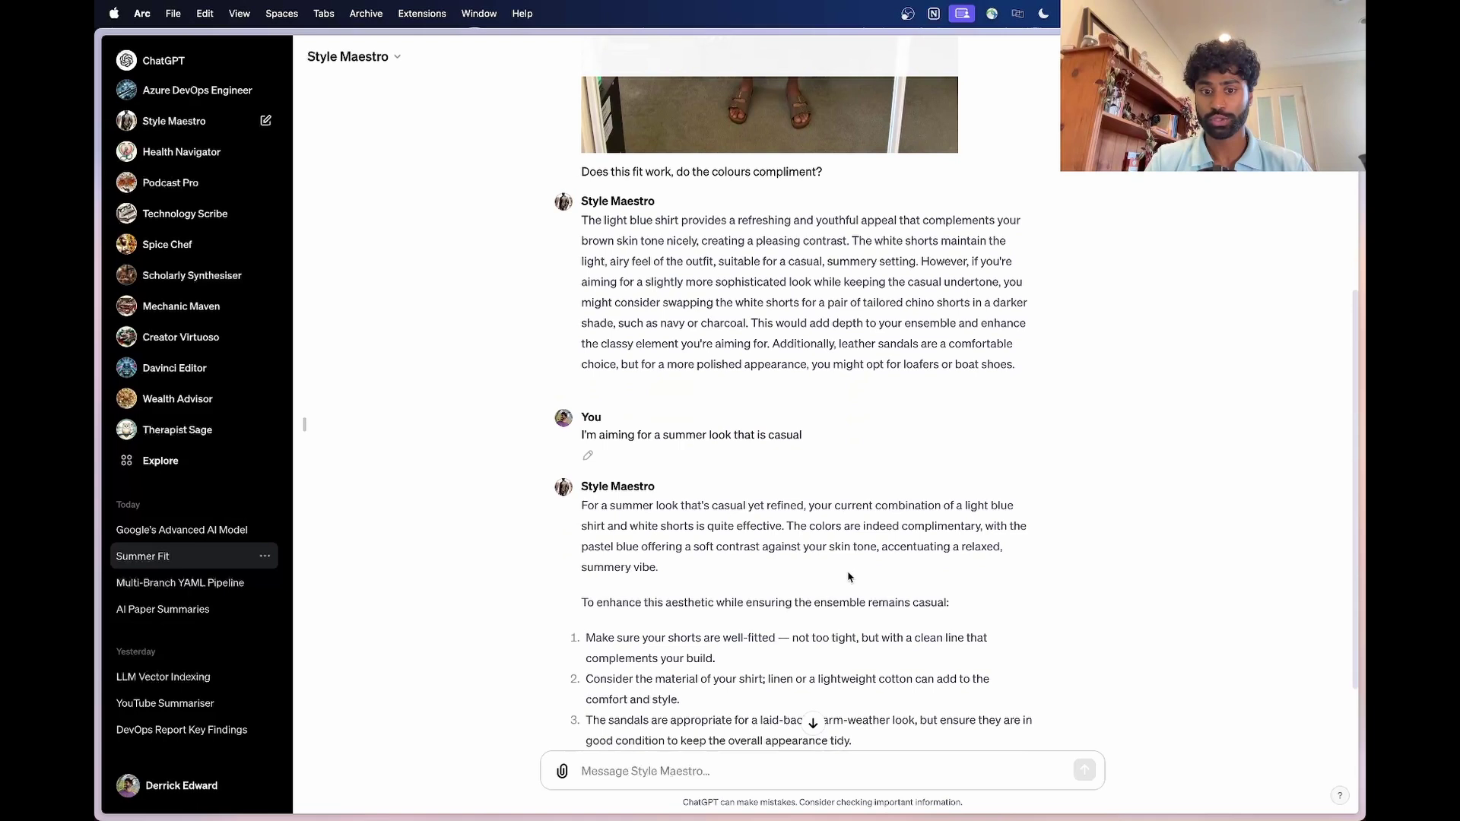
pyautogui.moveTo(844, 417); pyautogui.dragTo(992, 443)
pyautogui.click(772, 584)
pyautogui.click(1004, 460)
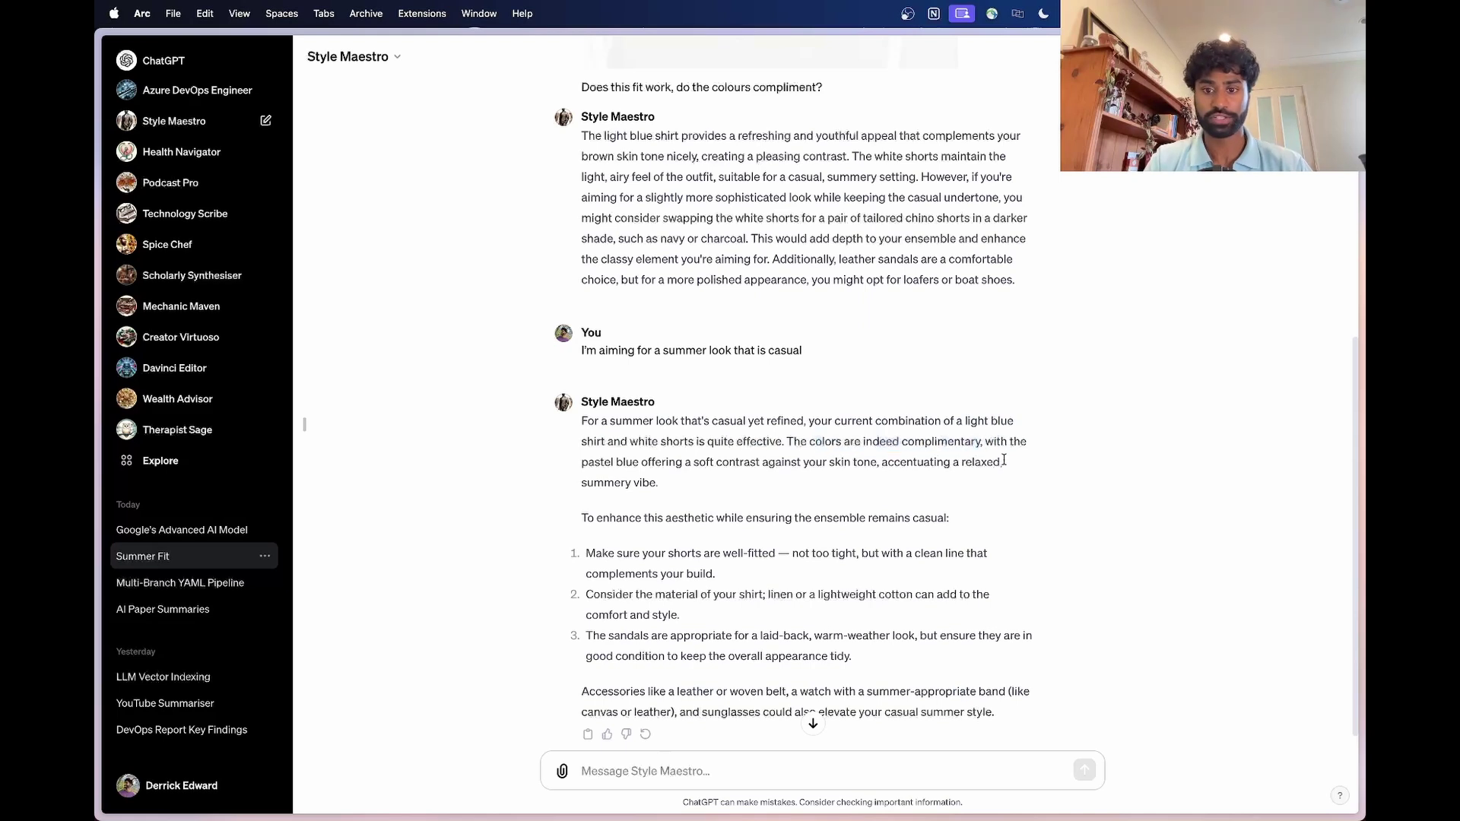
pyautogui.scroll(1, 1038, 482)
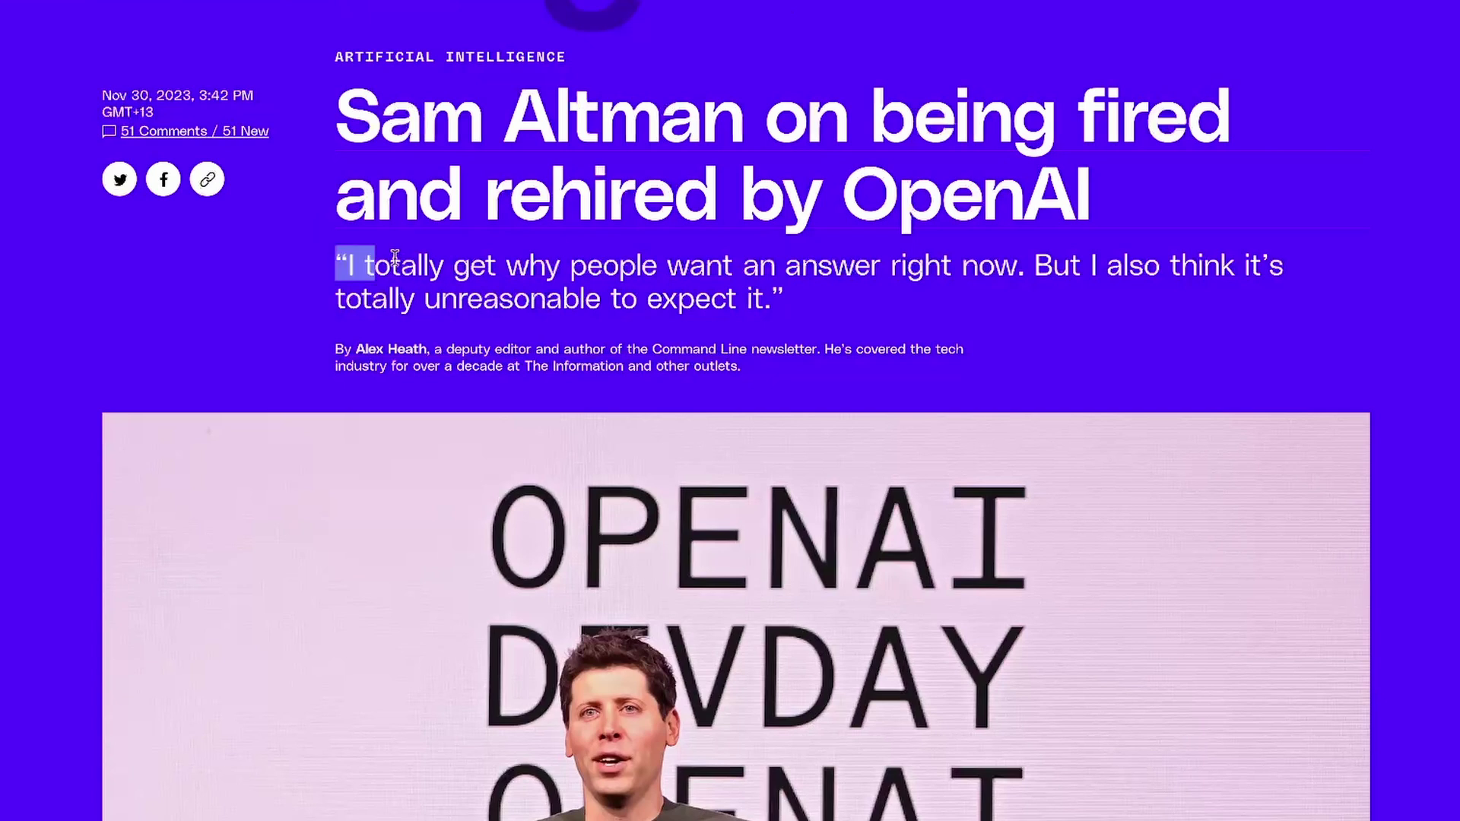
# Select the full opening pull quote below the headline of the OpenAI CEO article
pyautogui.moveTo(395, 259); pyautogui.dragTo(782, 302)
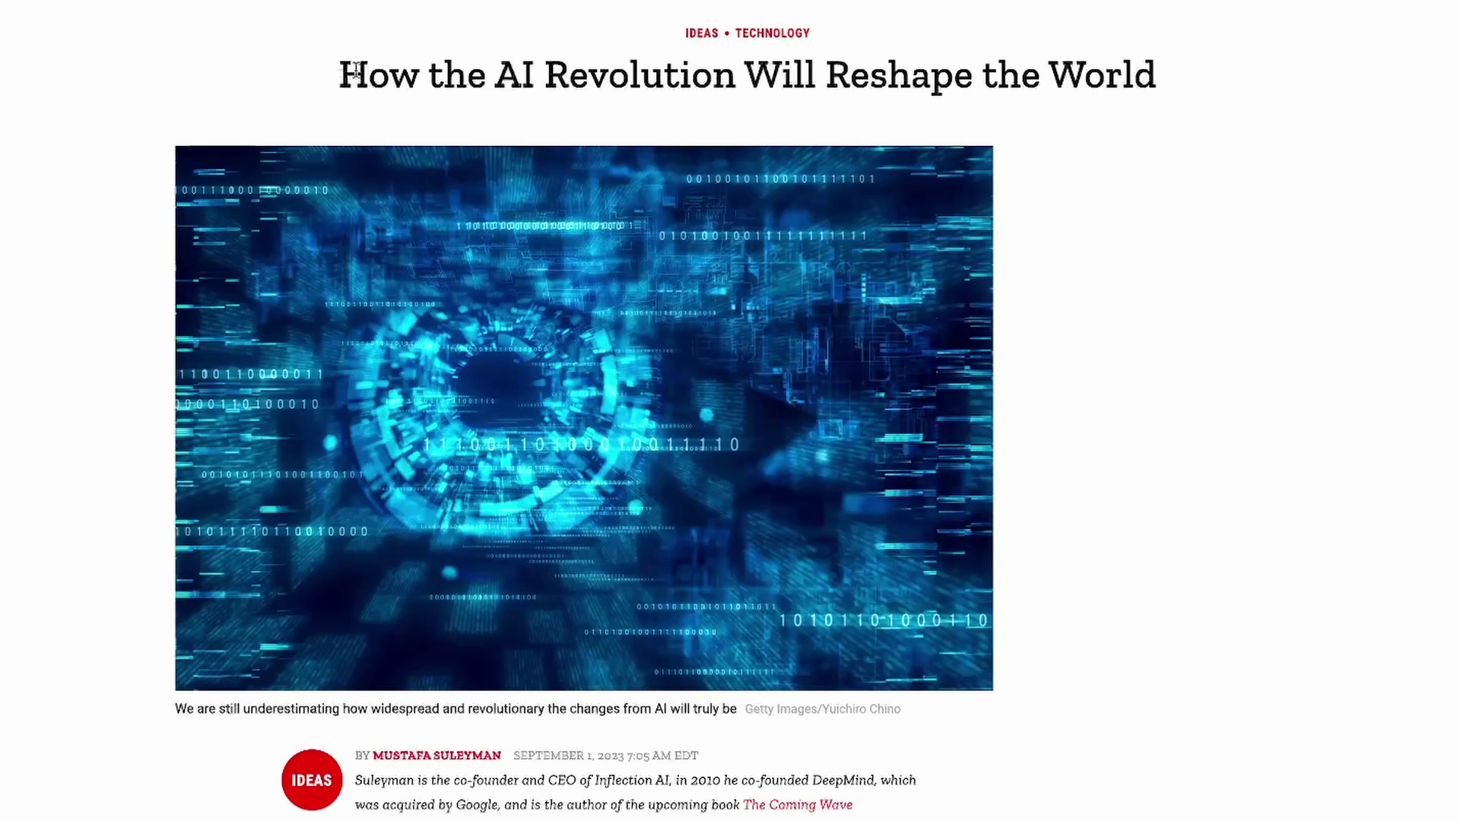
# Highlight the TIME article title and the 'We are now facing' sentence about a new technology wave
pyautogui.moveTo(356, 72); pyautogui.dragTo(1156, 88)
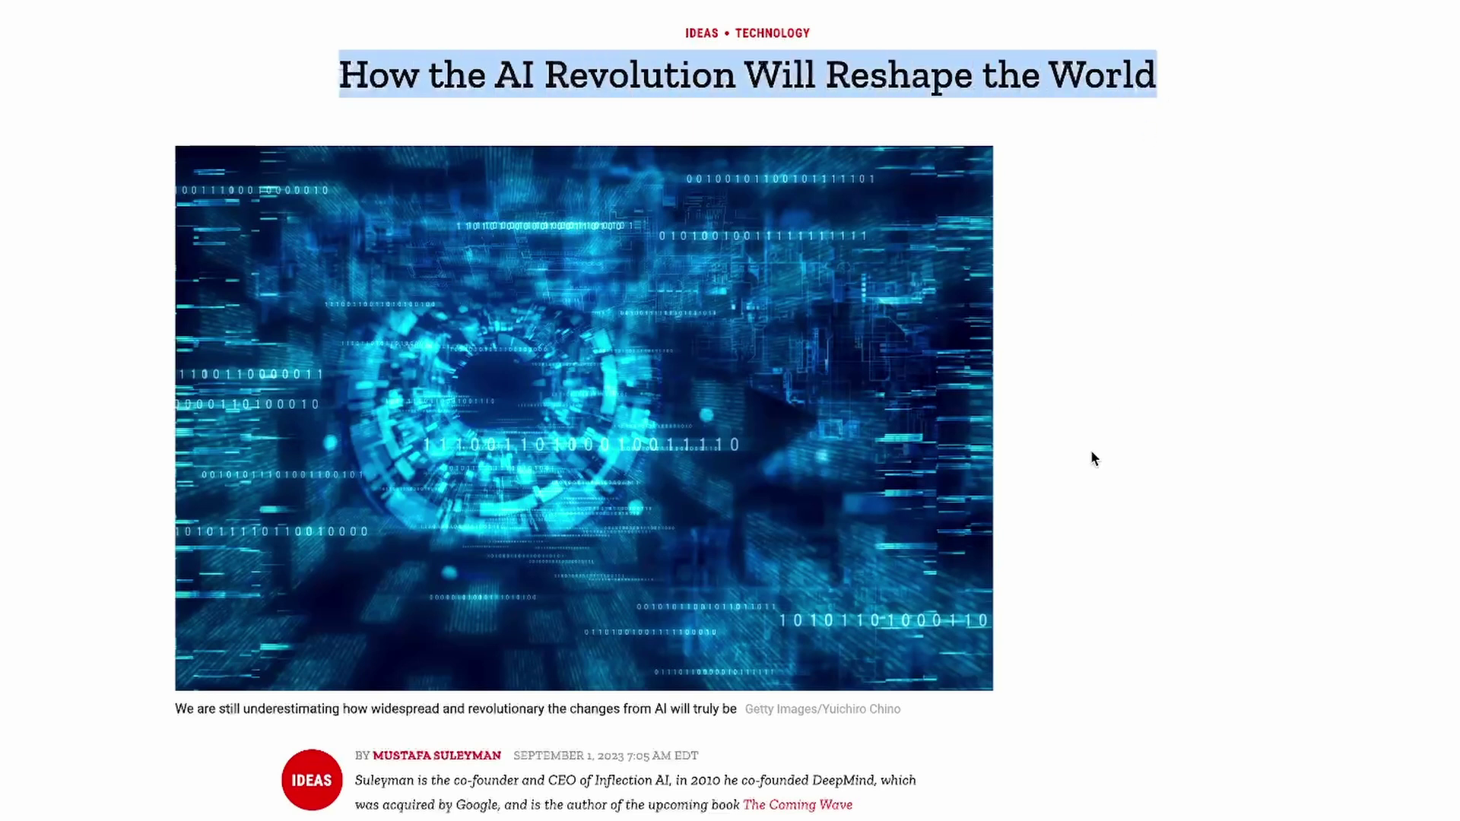
pyautogui.scroll(-10, 1091, 455)
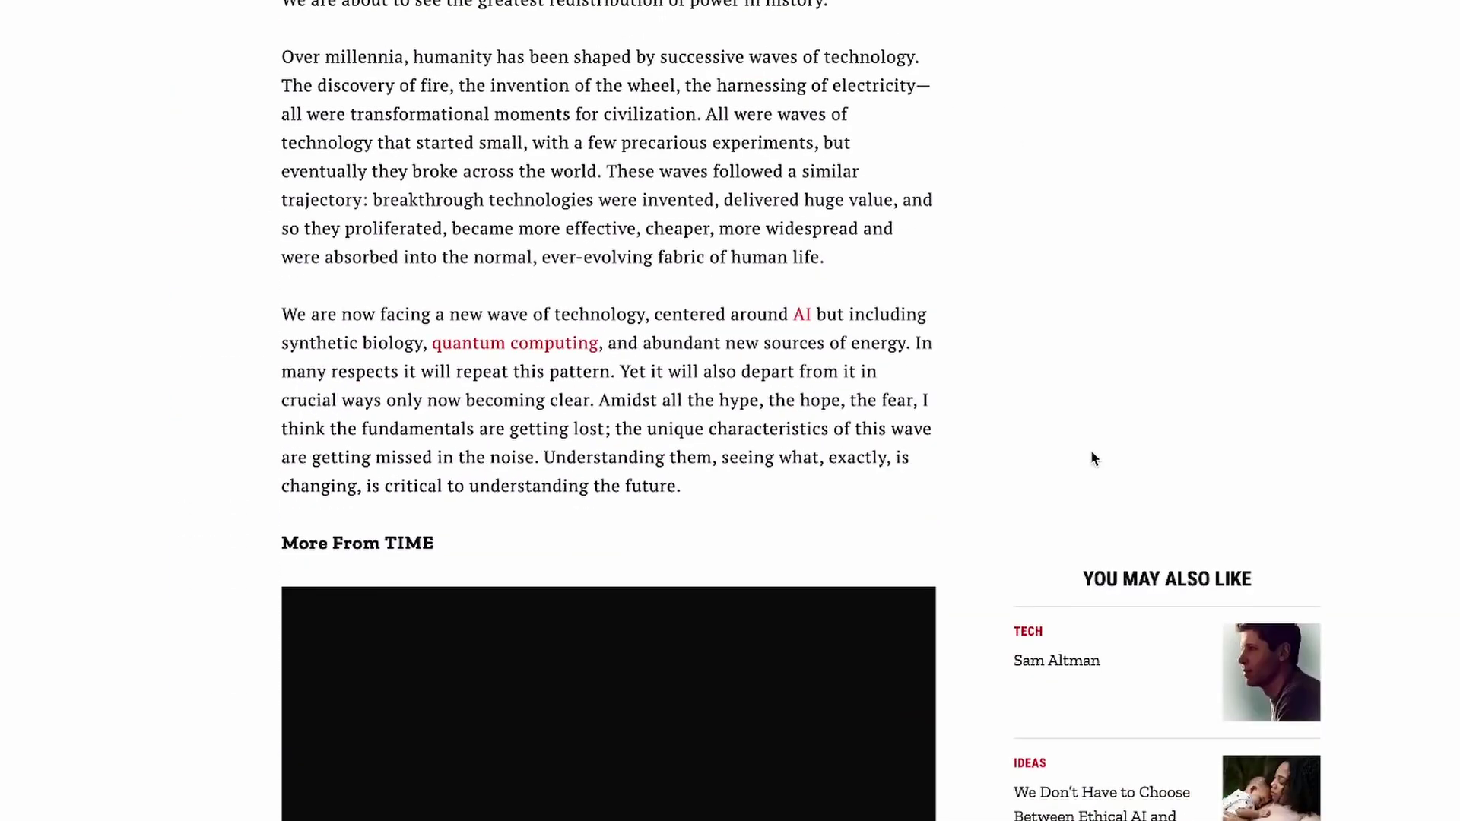
pyautogui.scroll(2, 1092, 458)
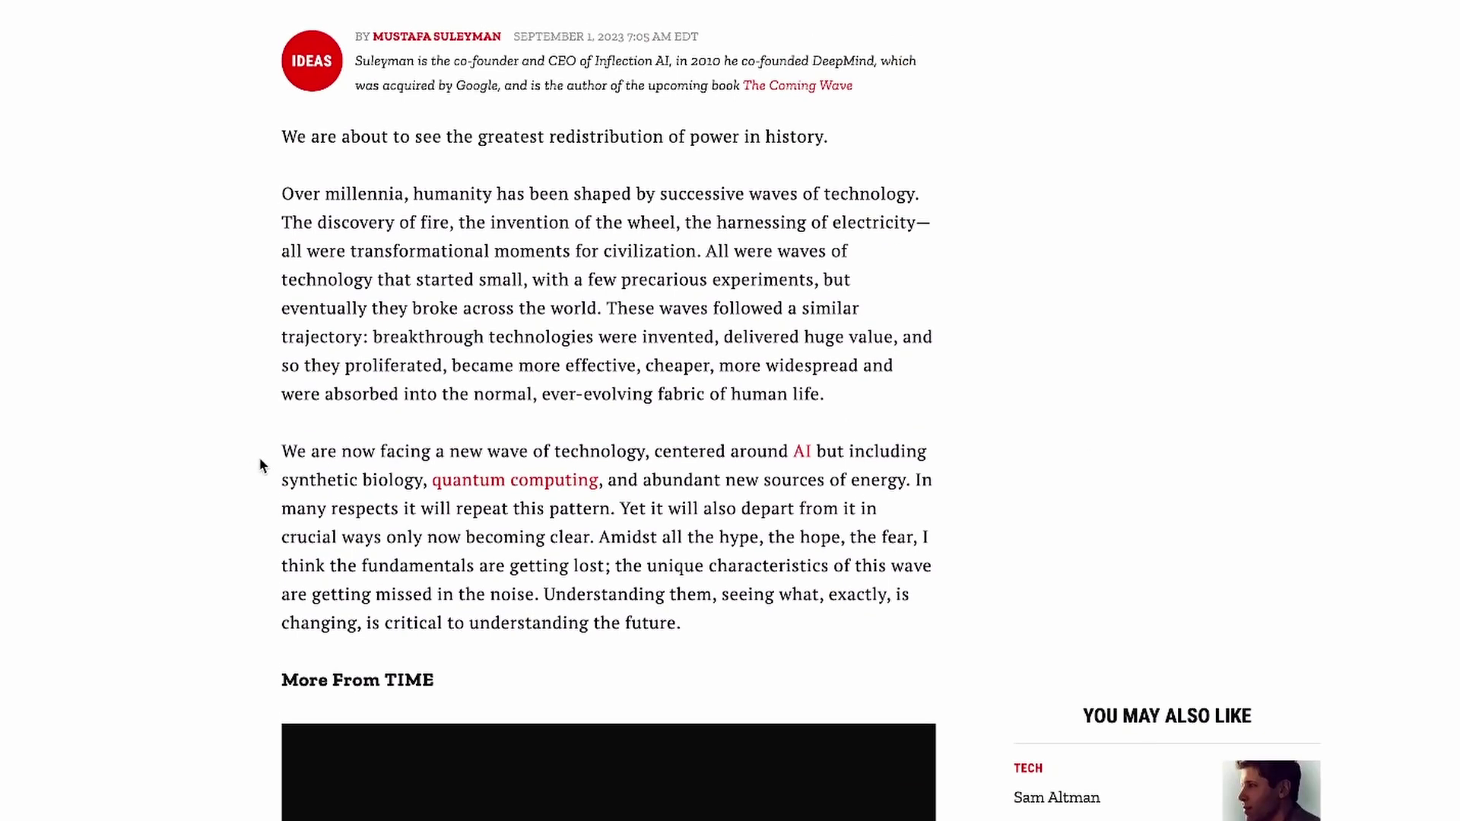
pyautogui.moveTo(278, 453); pyautogui.dragTo(900, 489)
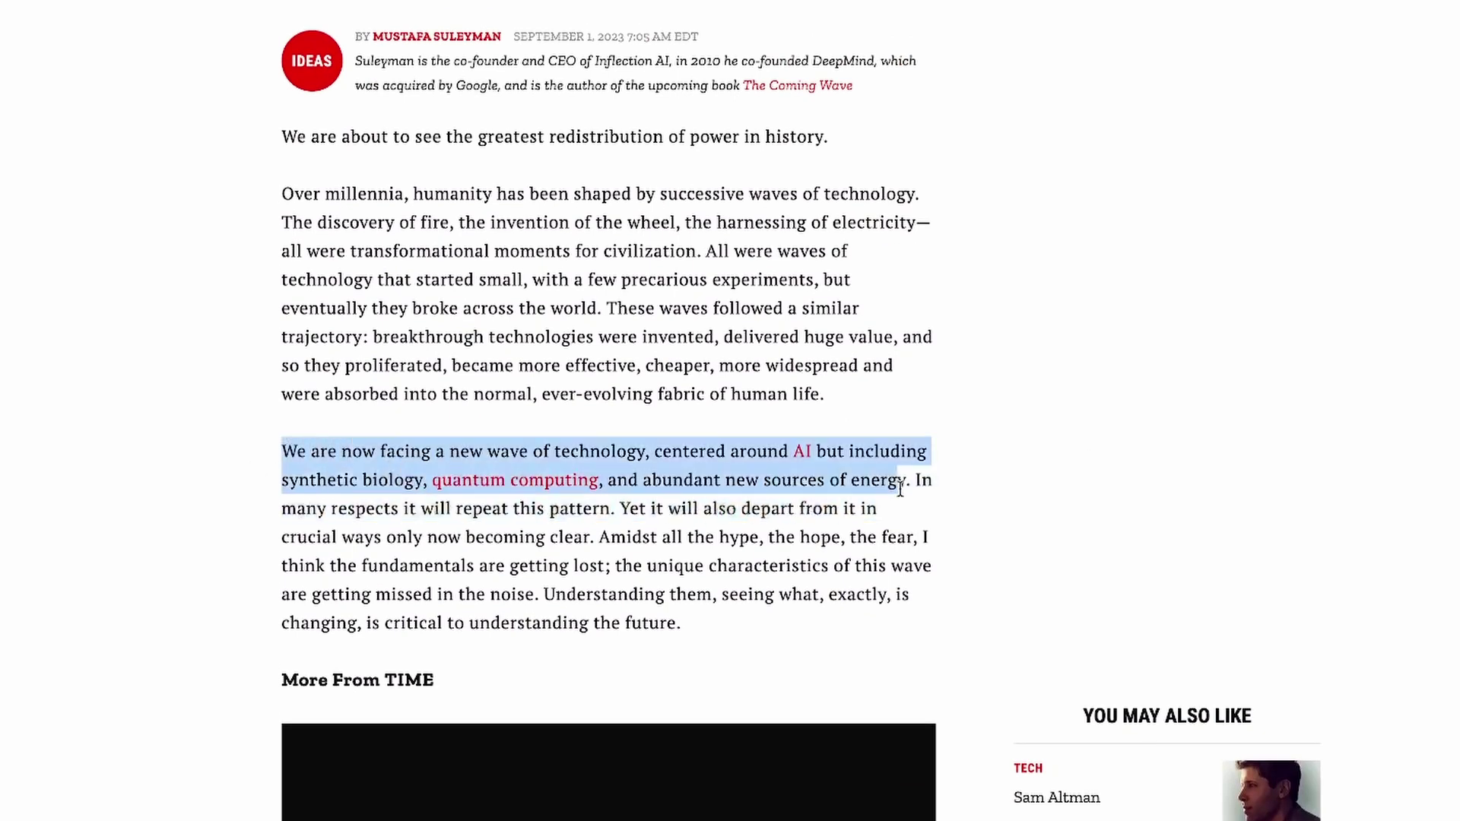